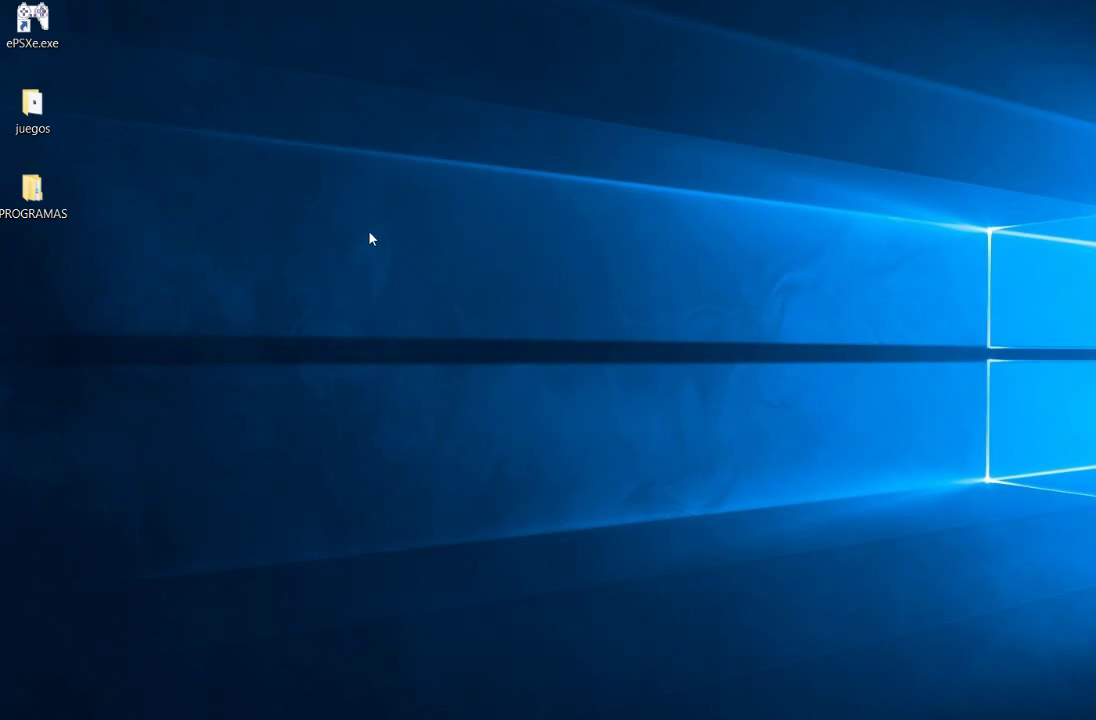
Open the juegos folder and extract the Airgrave (Japan) [SLPS-00559].rar archive in place
left_click(203, 665)
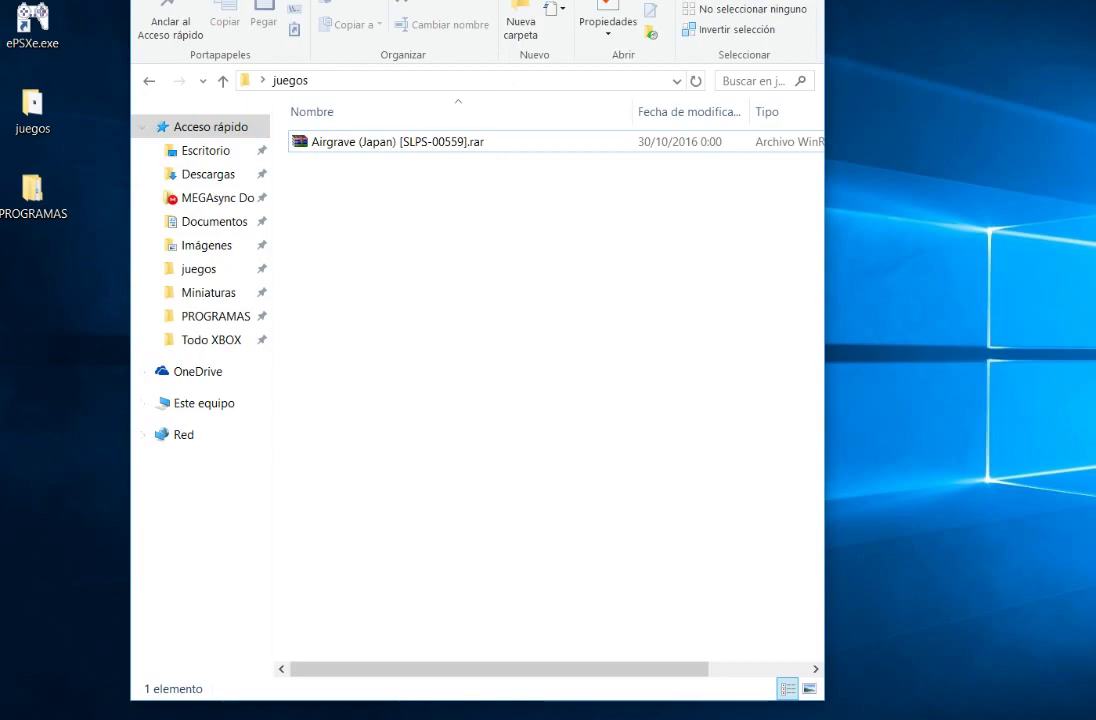
left_click(387, 182)
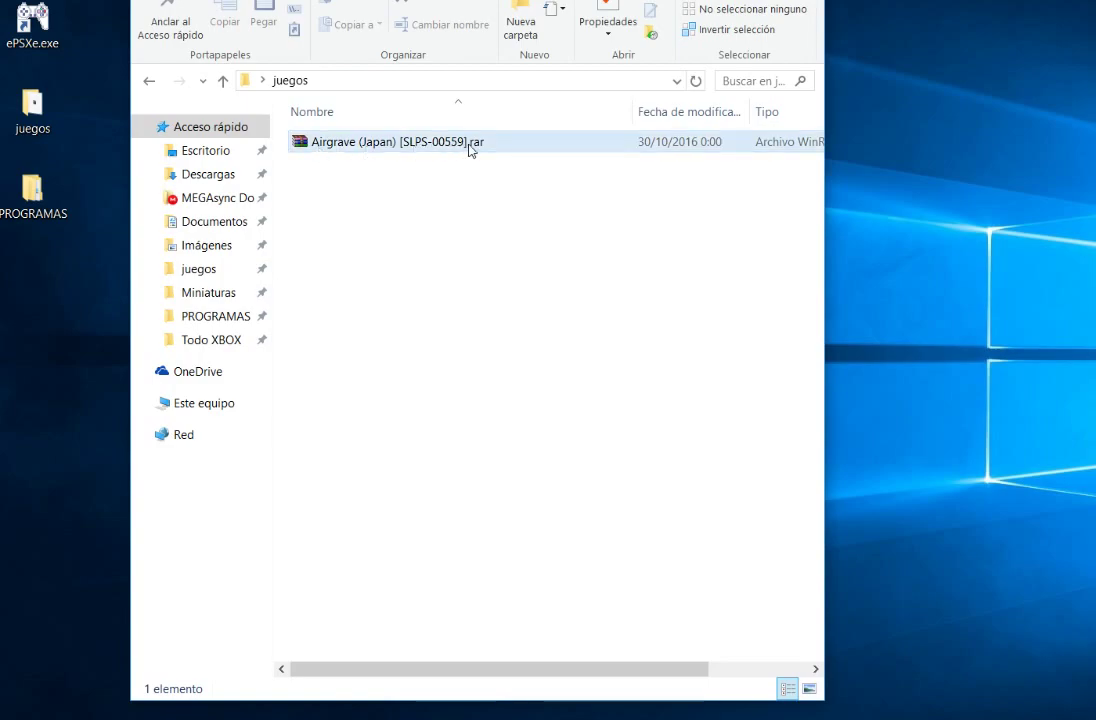
right_click(386, 148)
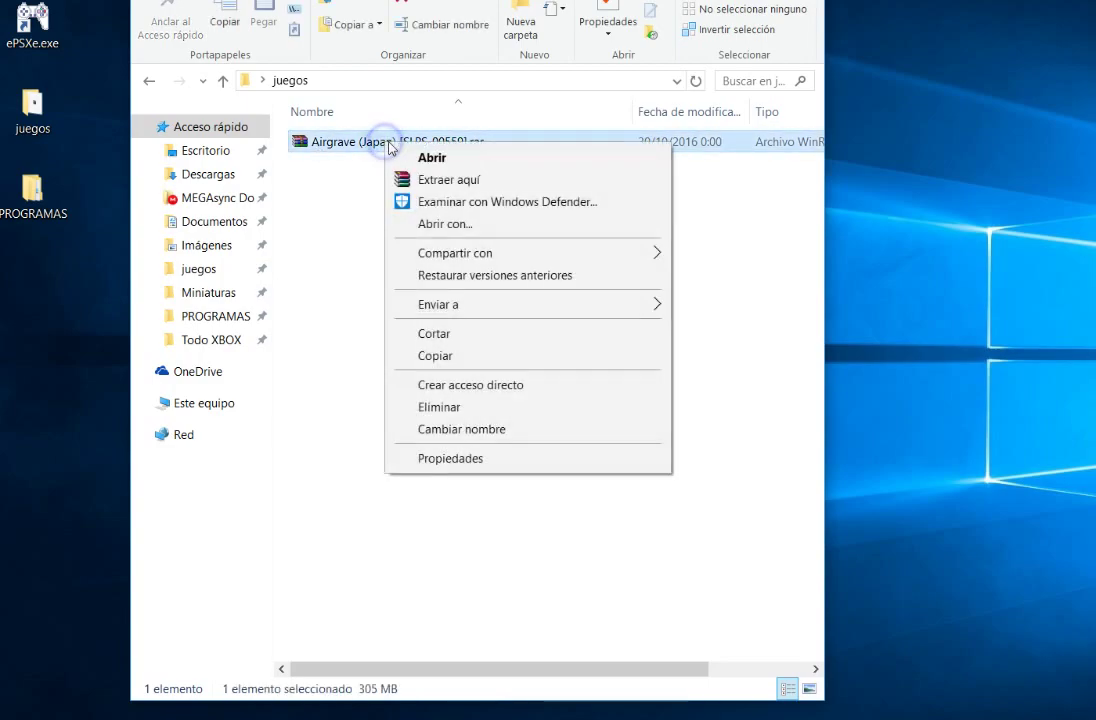
left_click(432, 178)
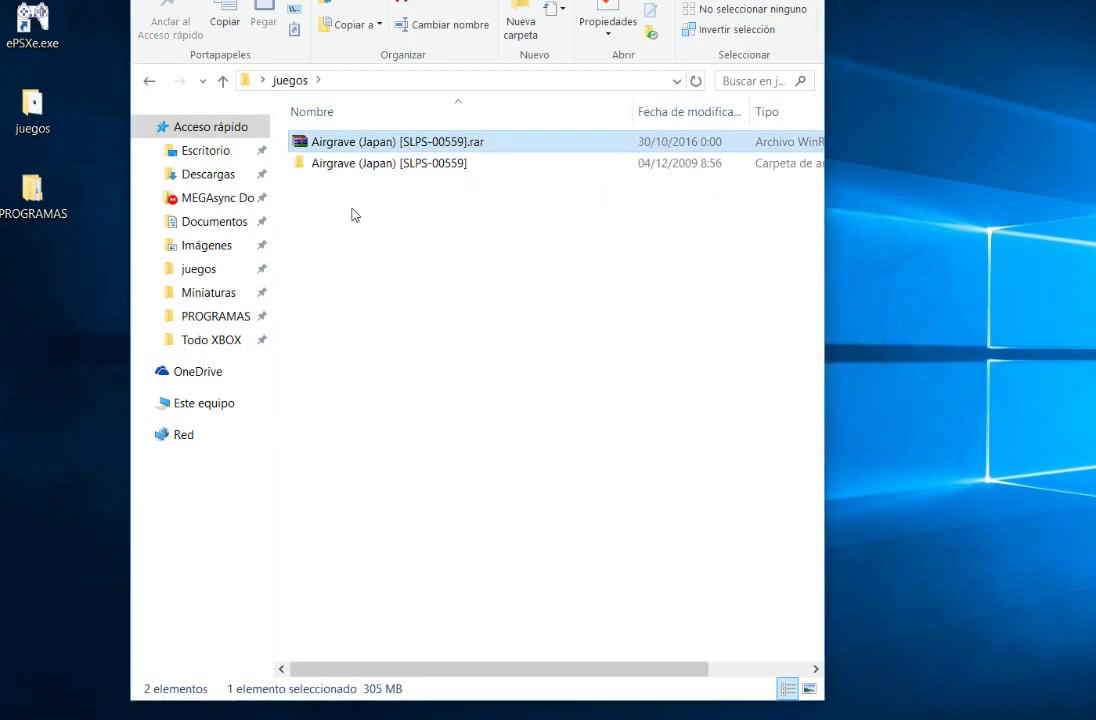
Open the extracted Airgrave (Japan) [SLPS-00559] folder and examine its Track 01 archive, .ape tracks and .cue file
left_click(356, 145)
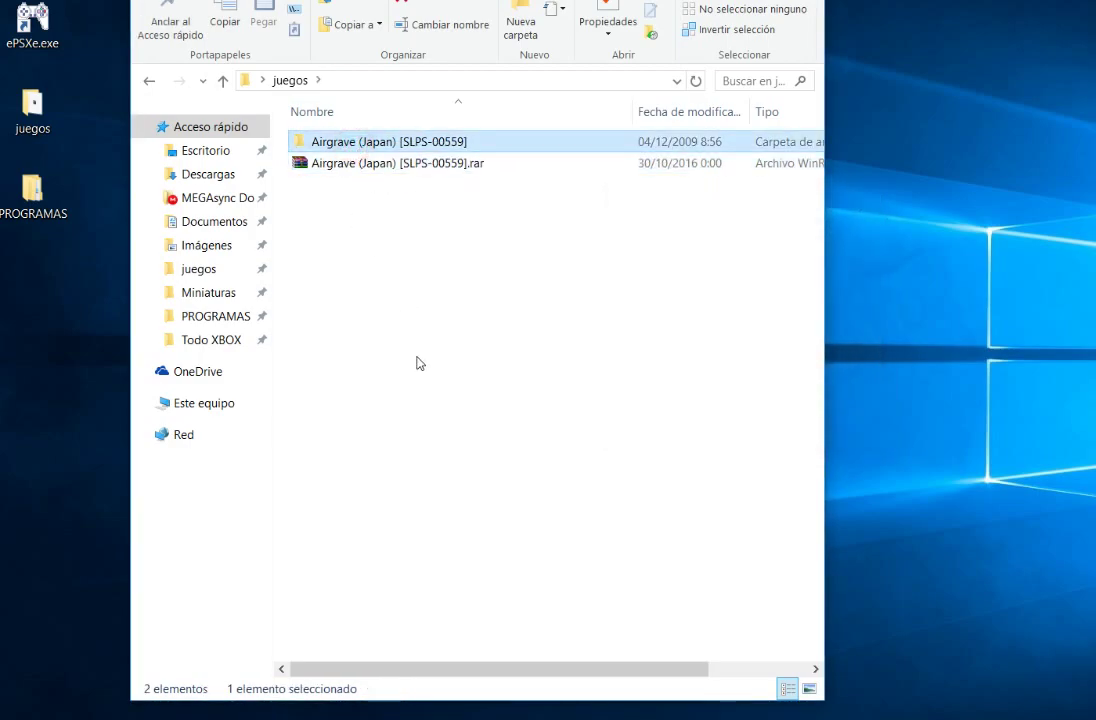
double_click(383, 145)
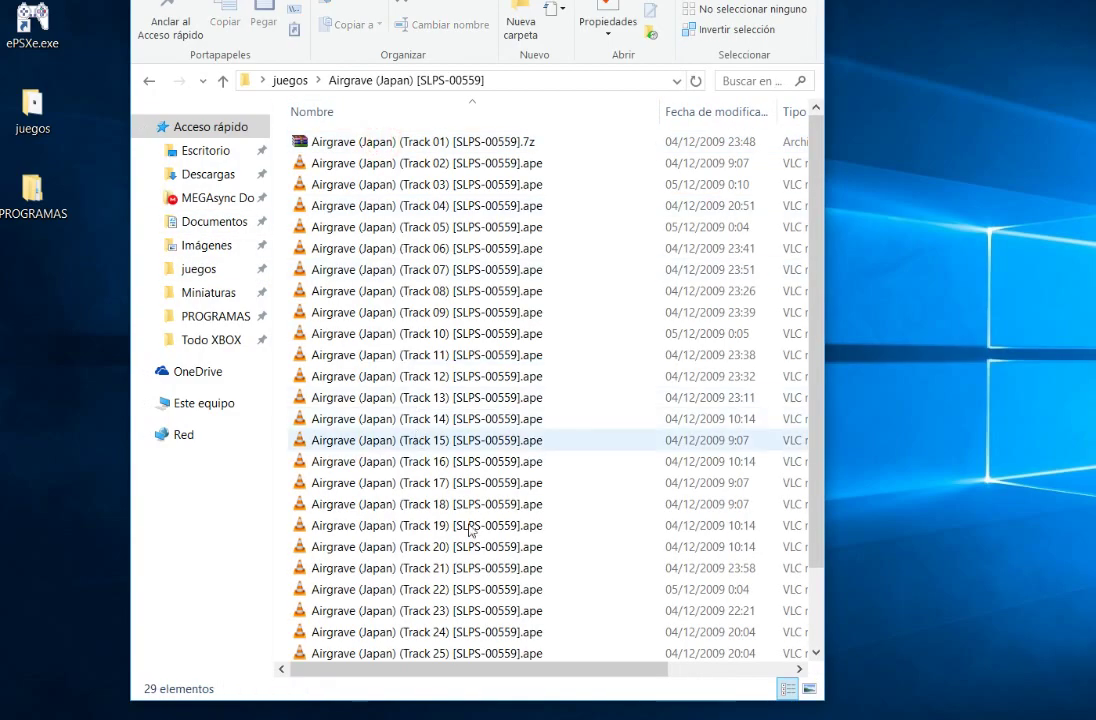
left_click_drag(505, 701, 505, 719)
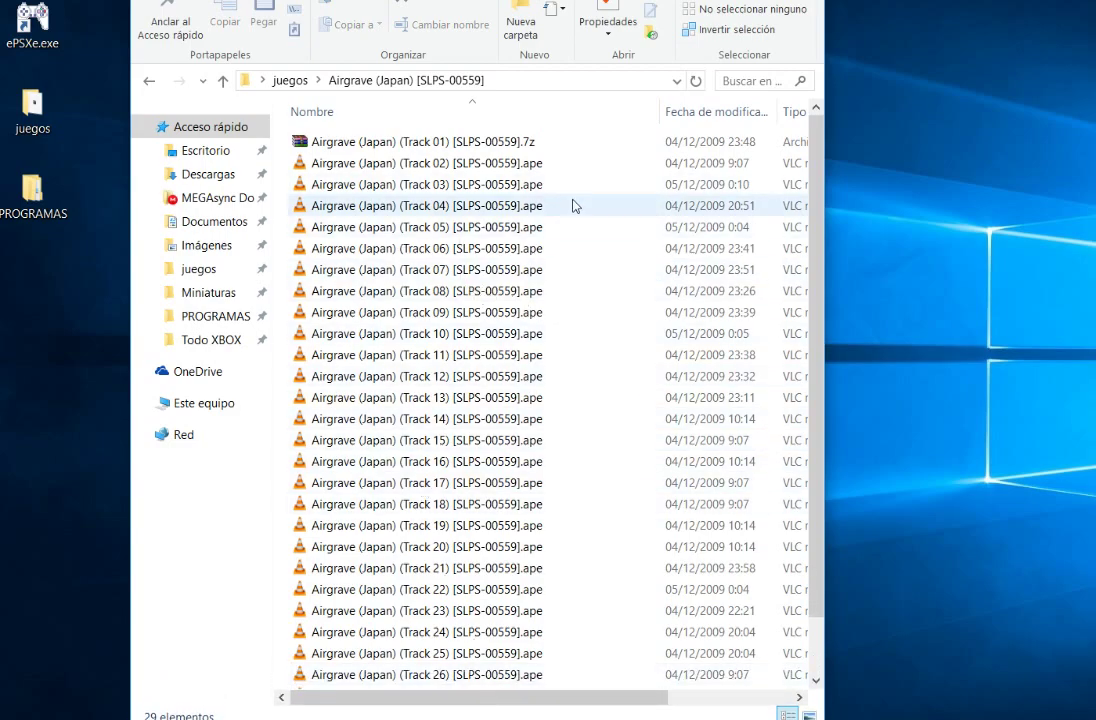
left_click(490, 141)
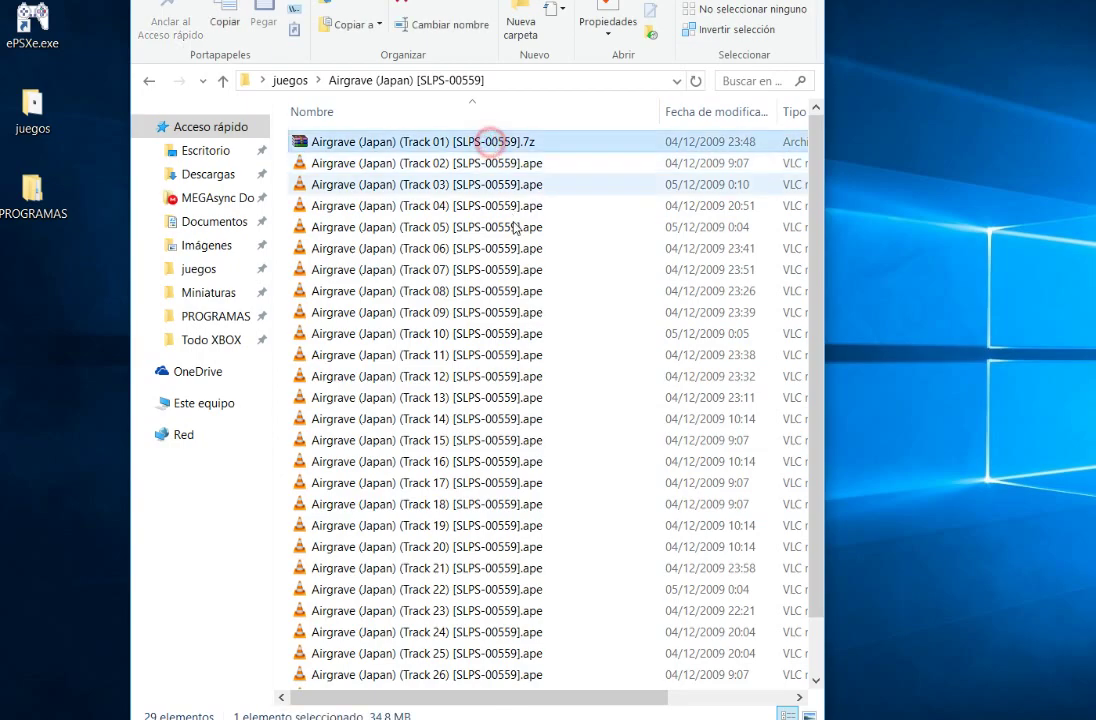
left_click(520, 163)
left_click(501, 205)
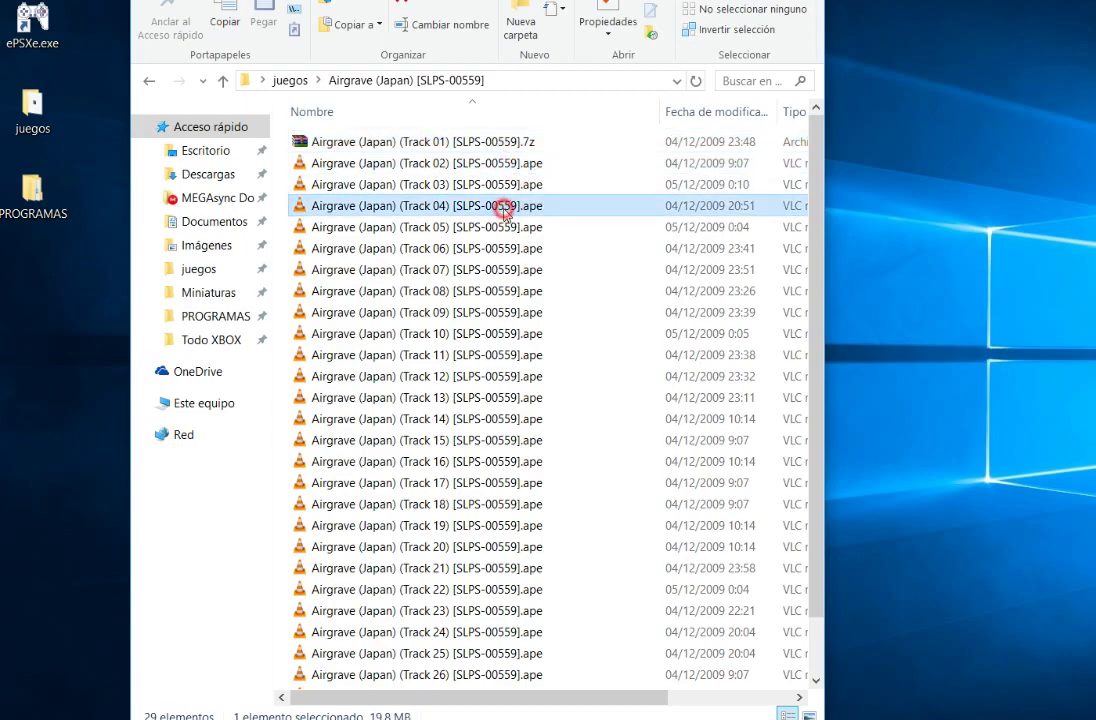
left_click(492, 270)
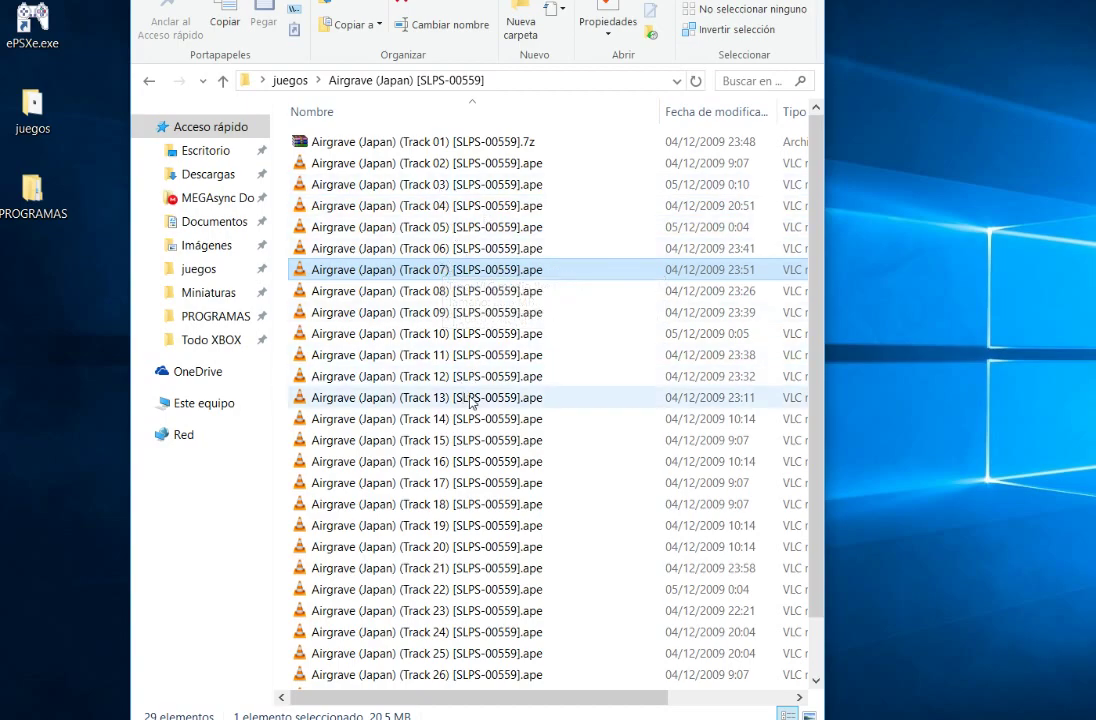
left_click(527, 205)
left_click(530, 268)
left_click(530, 312)
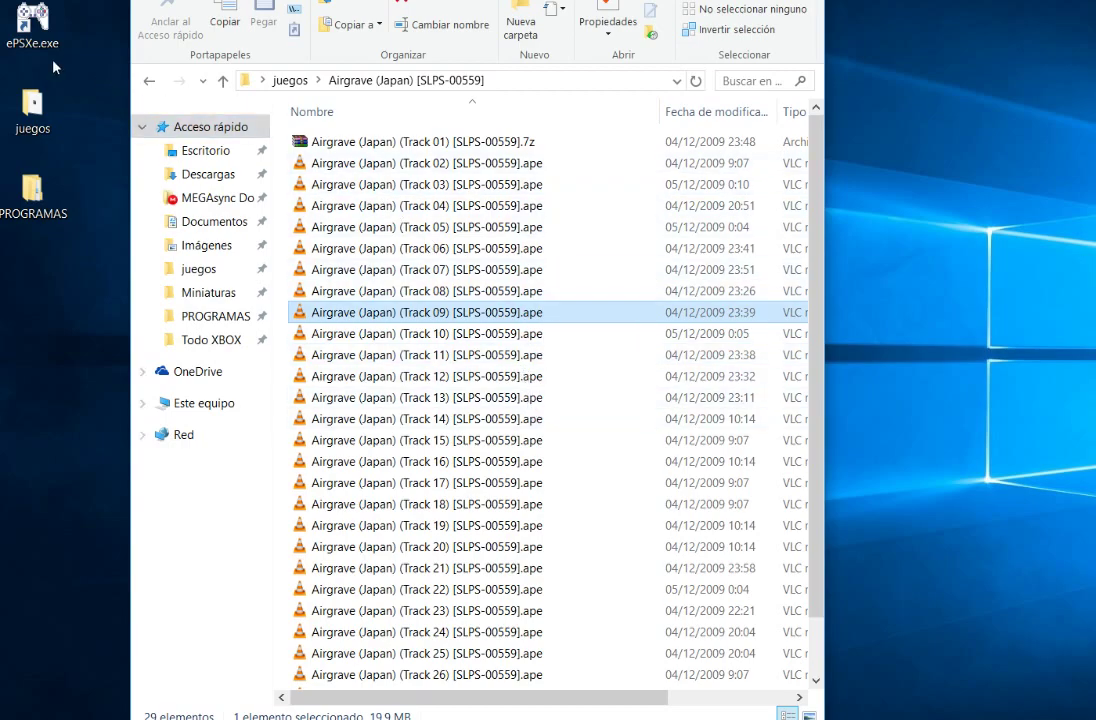
scroll(470, 316, "down", 1)
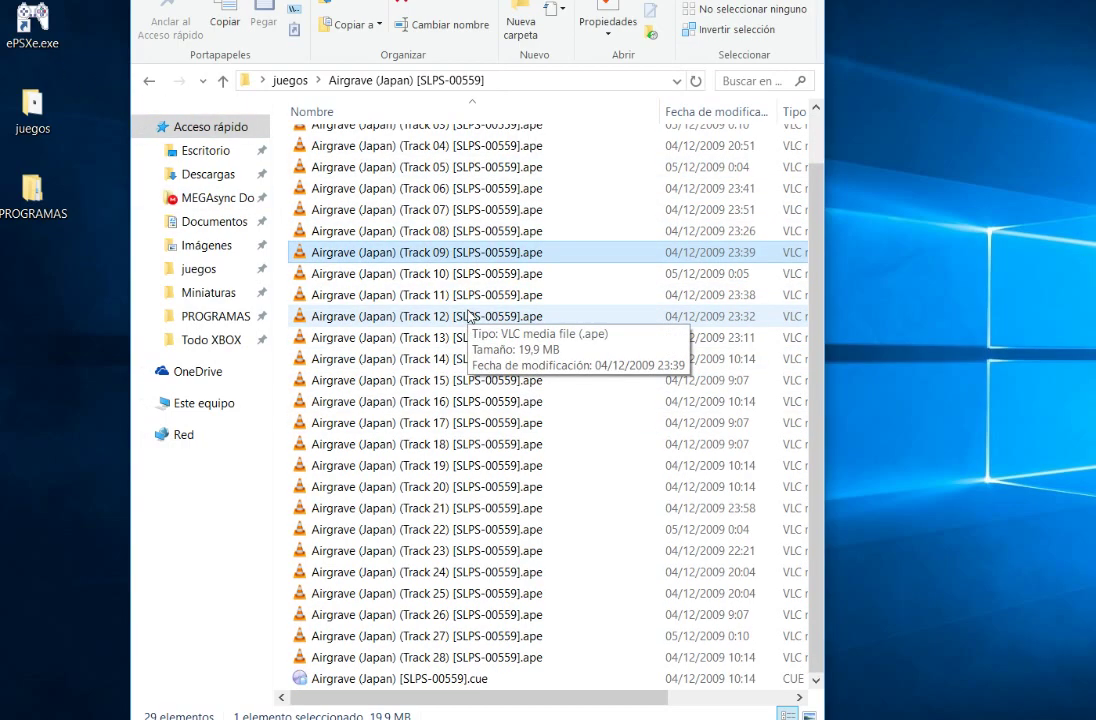
left_click(471, 679)
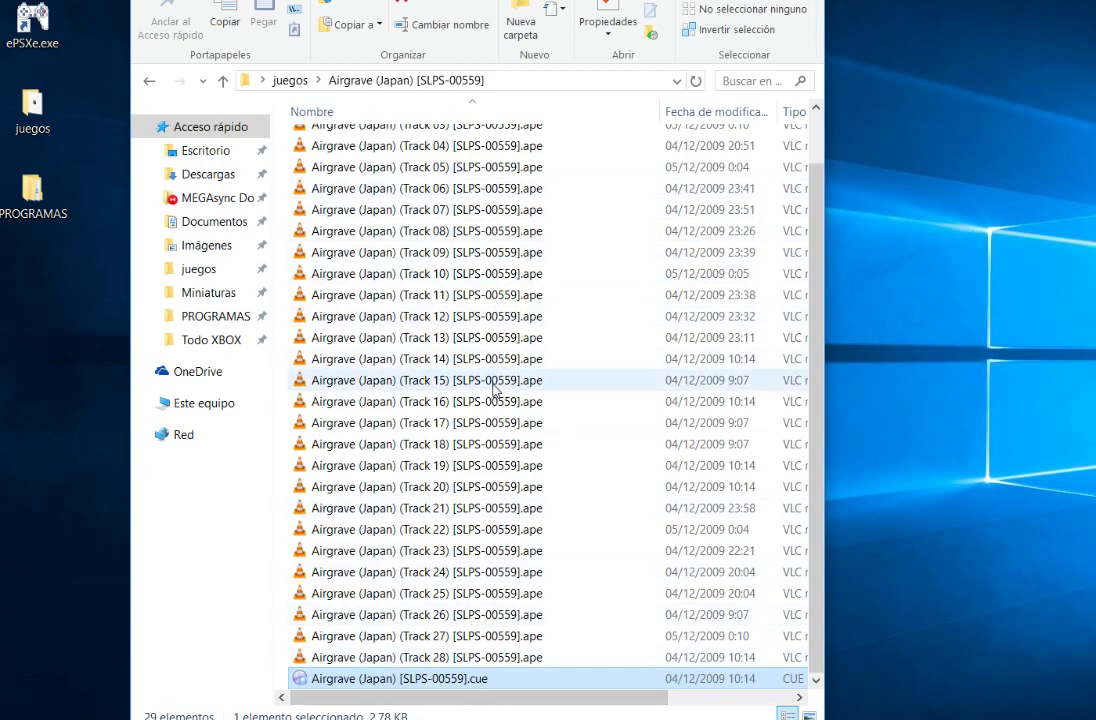
scroll(493, 390, "up", 1)
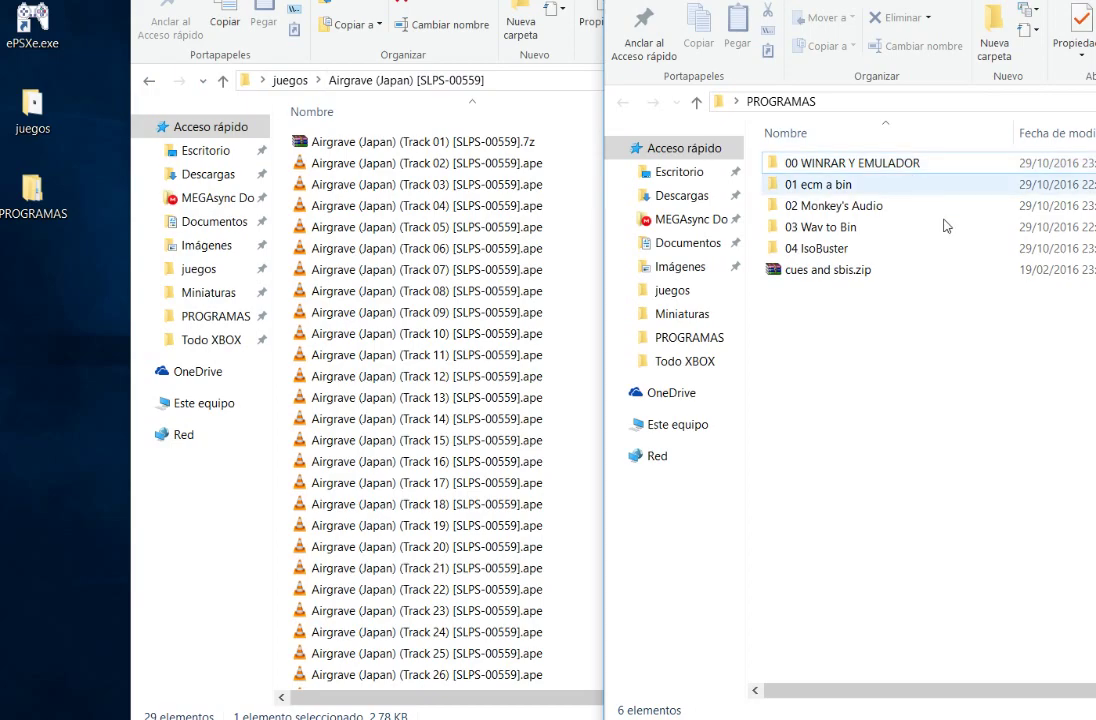
Delete the 00 WINRAR Y EMULADOR folder from PROGRAMAS and put the PROGRAMAS window away
right_click(838, 168)
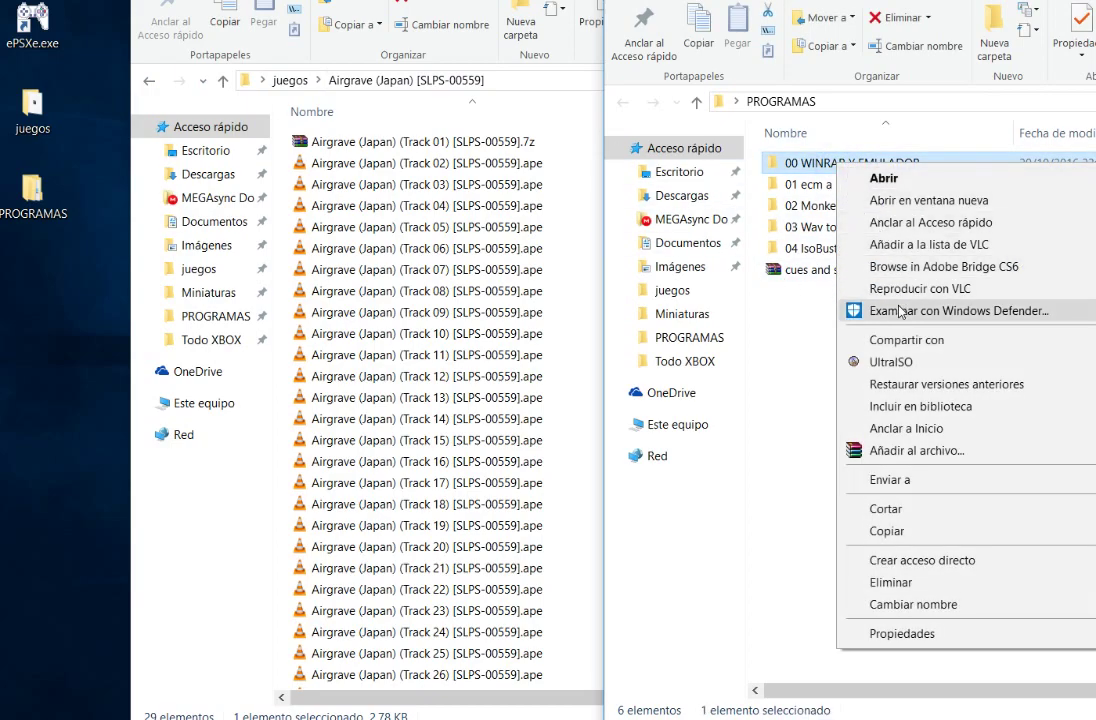
left_click(850, 164)
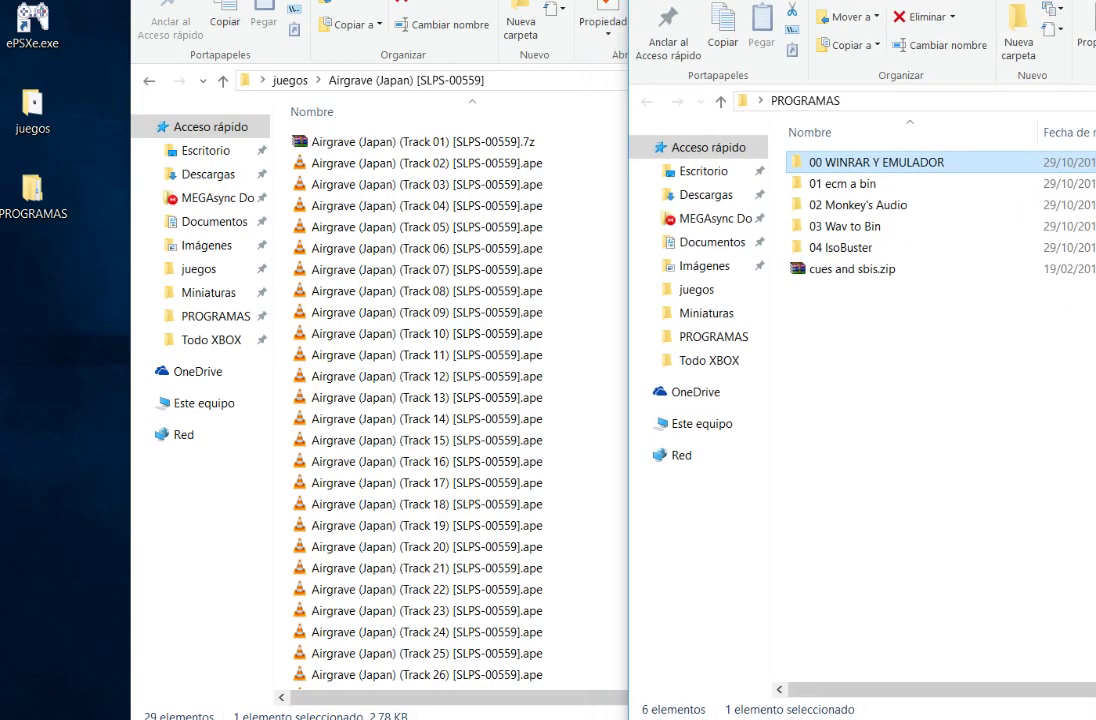
right_click(850, 164)
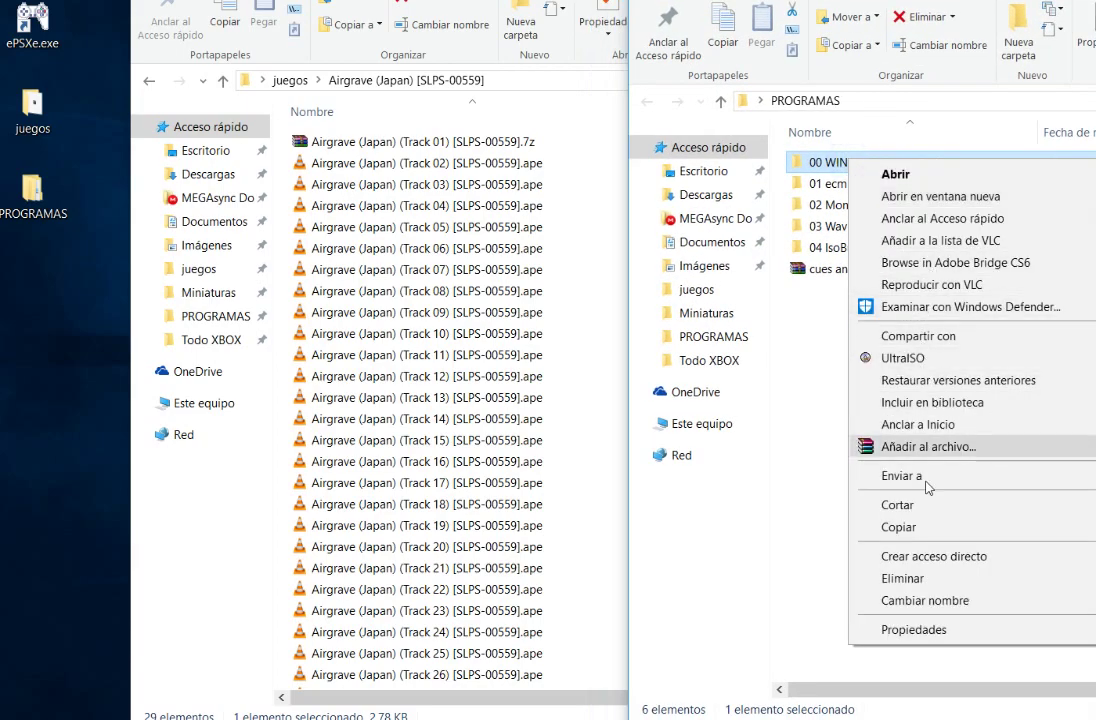
left_click(918, 576)
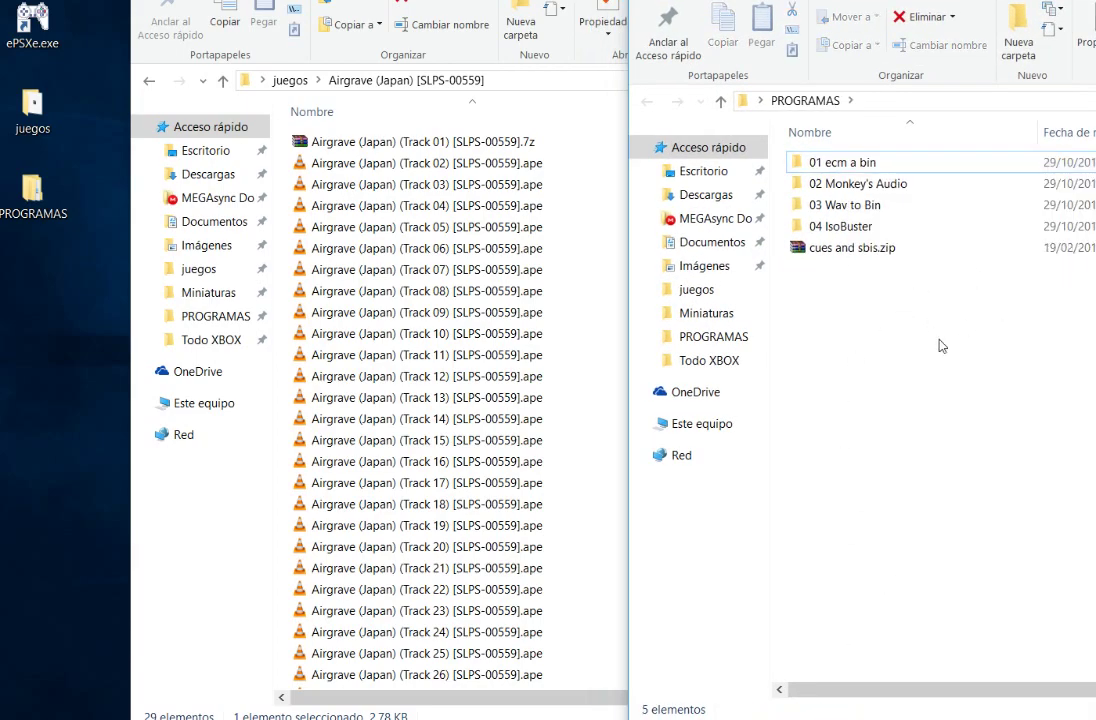
left_click_drag(935, 362, 834, 162)
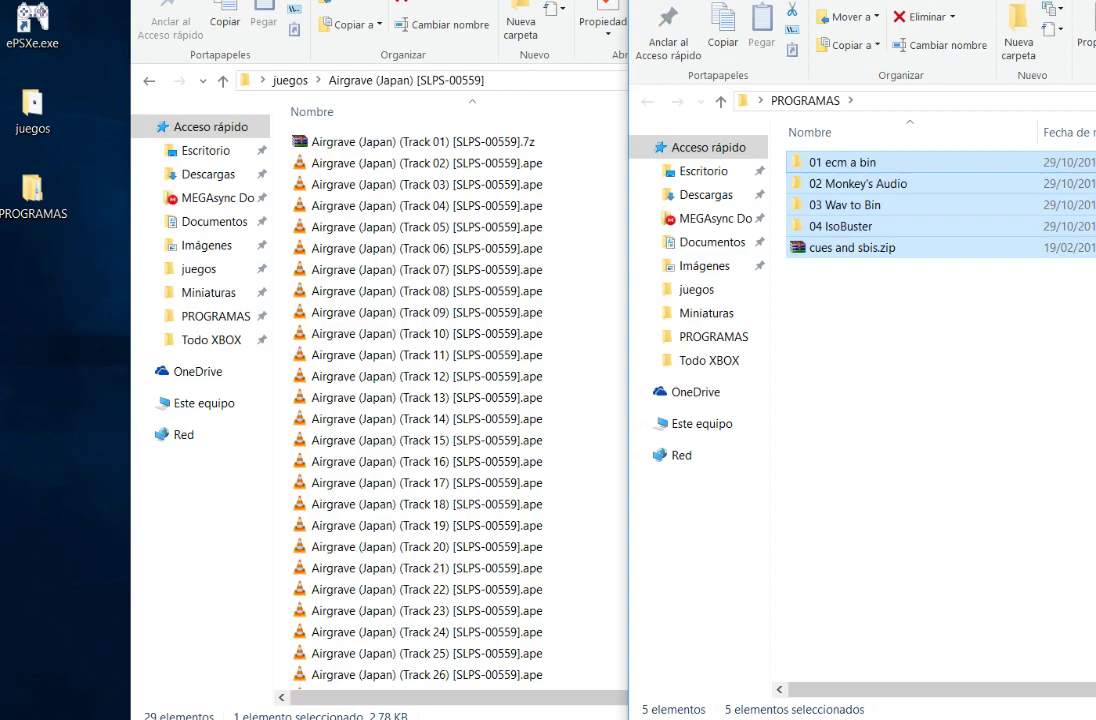
key("alt+F4")
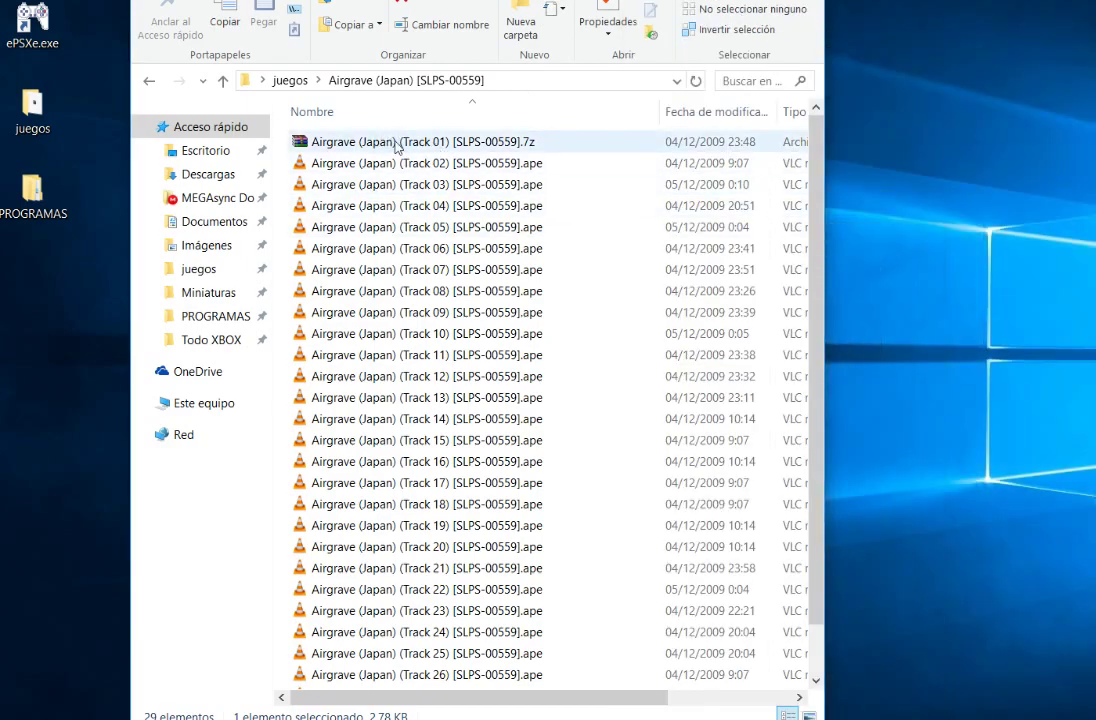
Extract the Airgrave (Japan) (Track 01) .7z archive in place and select the extracted Track 01.bin.ecm file
left_click(477, 143)
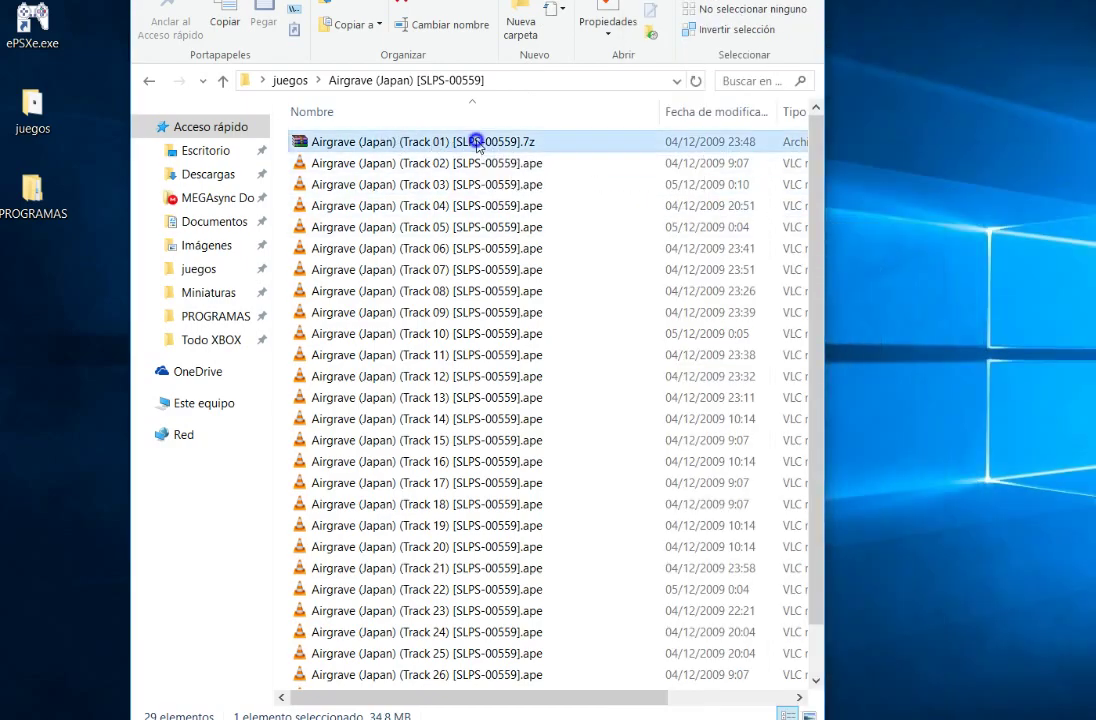
right_click(477, 143)
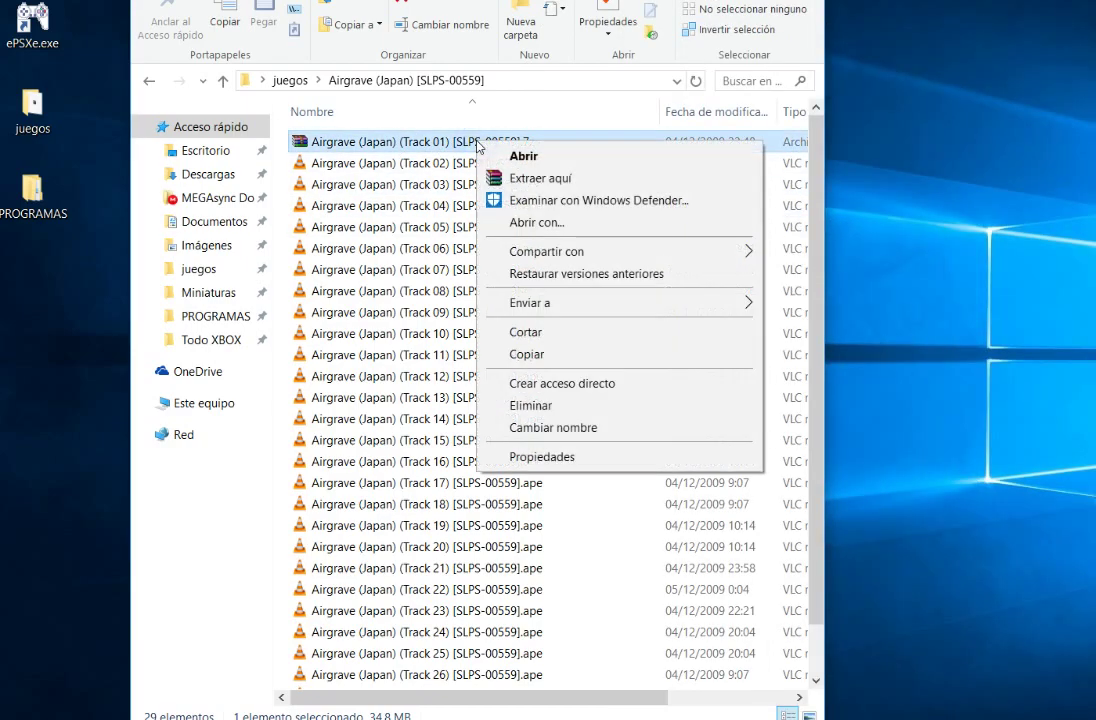
left_click(540, 180)
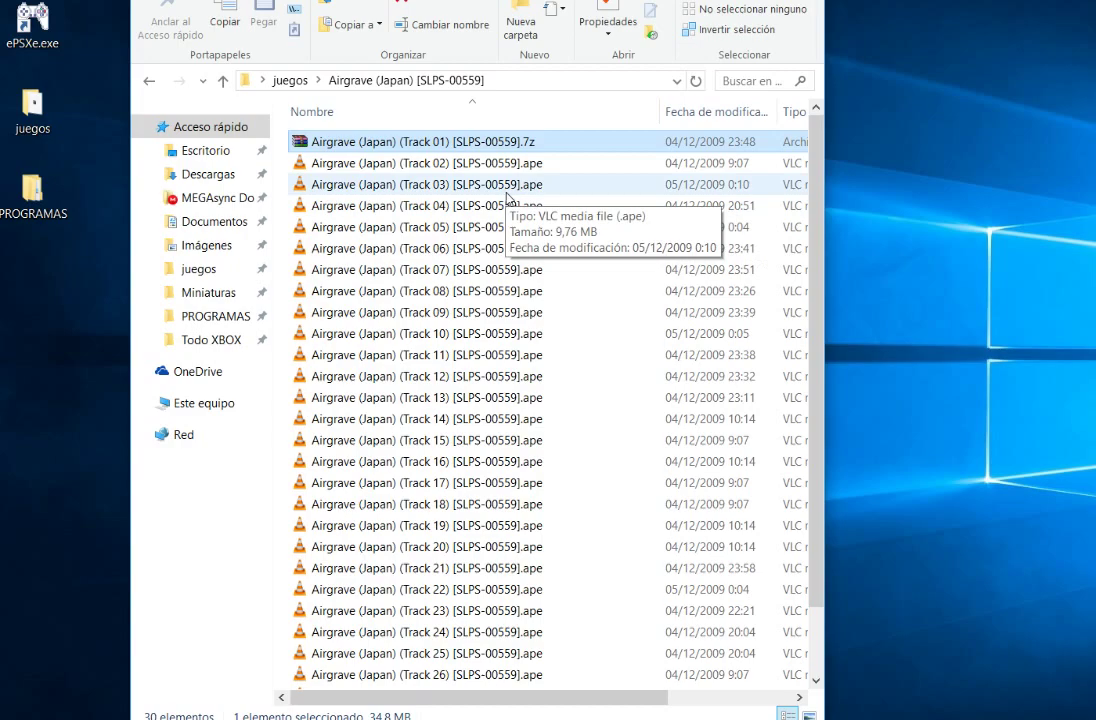
left_click_drag(815, 237, 816, 326)
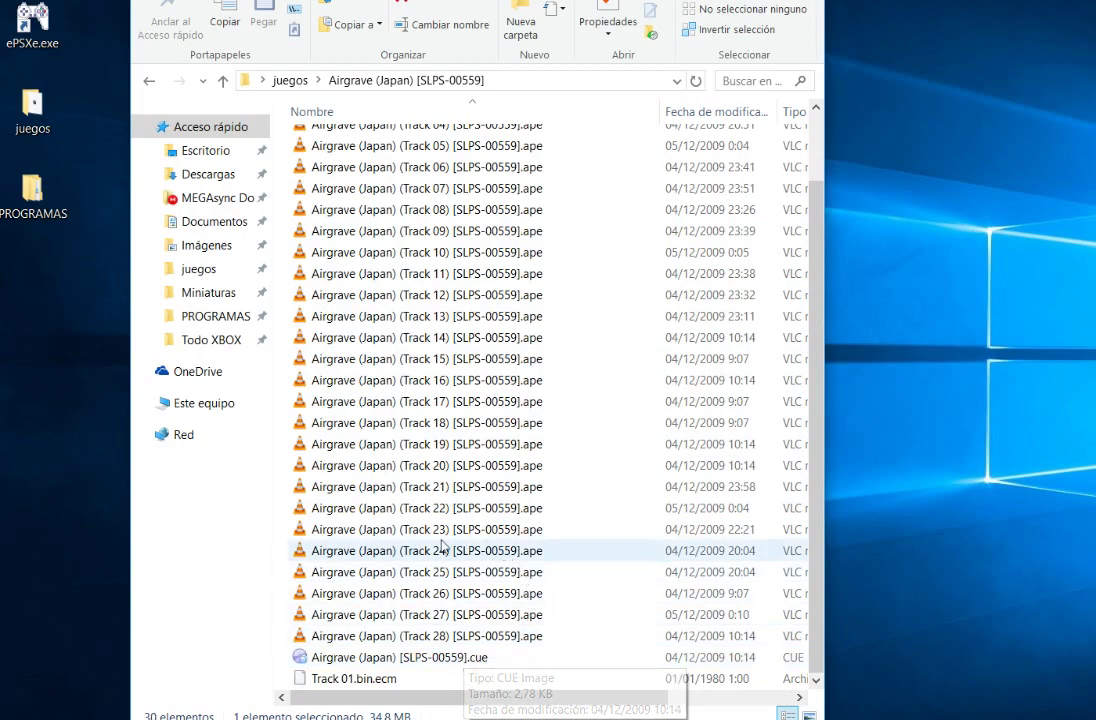
mouse_move(335, 688)
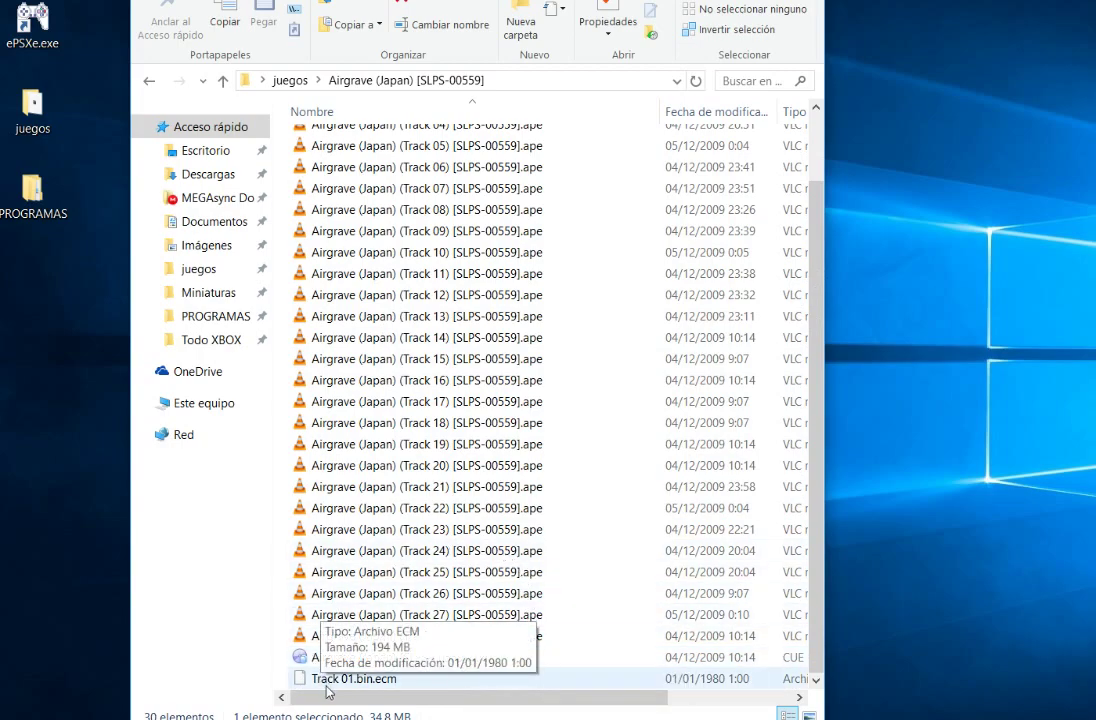
left_click(389, 686)
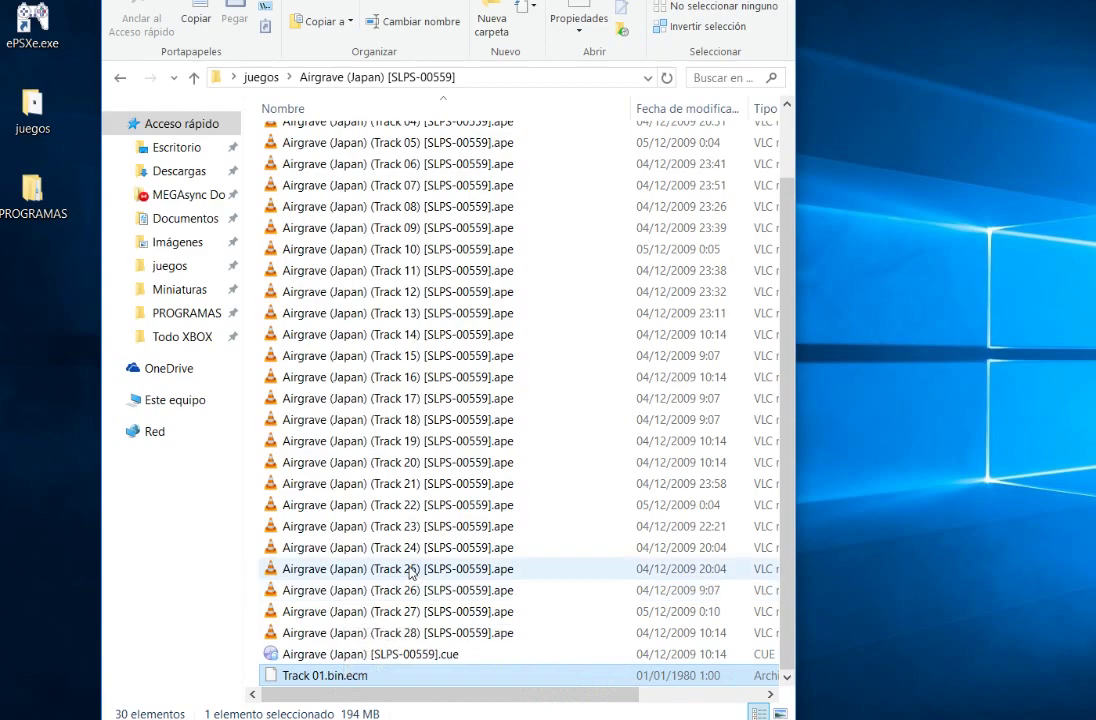
Return to the PROGRAMAS window, examine the contents of the 01 ecm a bin folder, and go back to PROGRAMAS
key("alt+Tab")
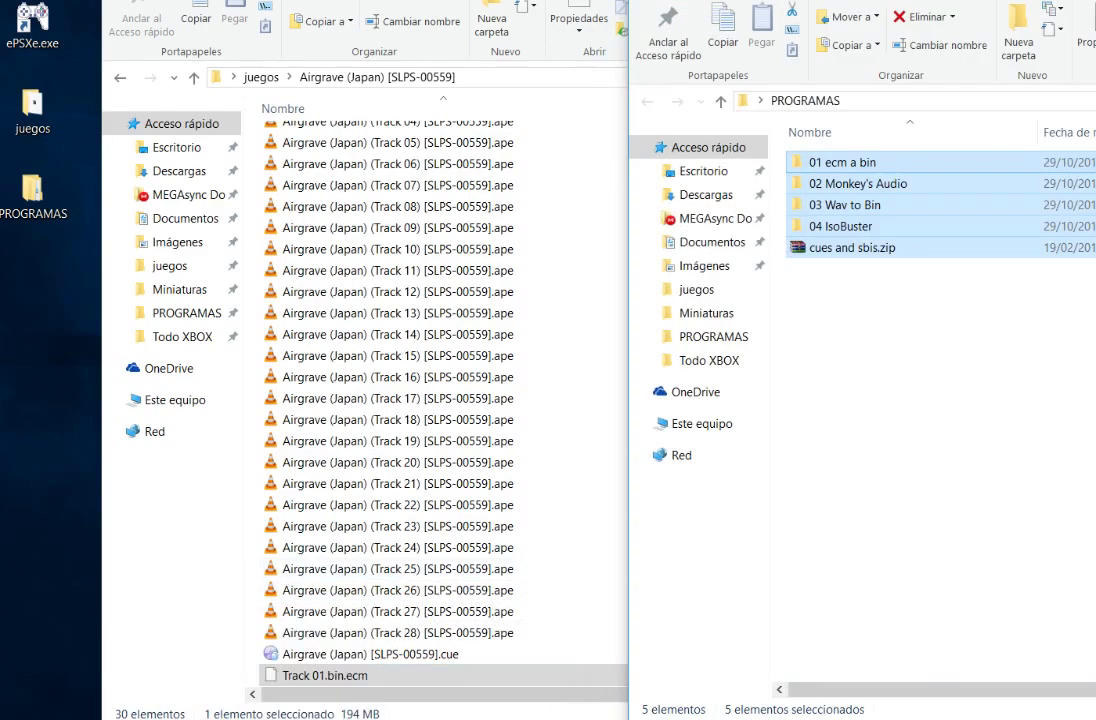
left_click(814, 188)
left_click(812, 205)
left_click(812, 226)
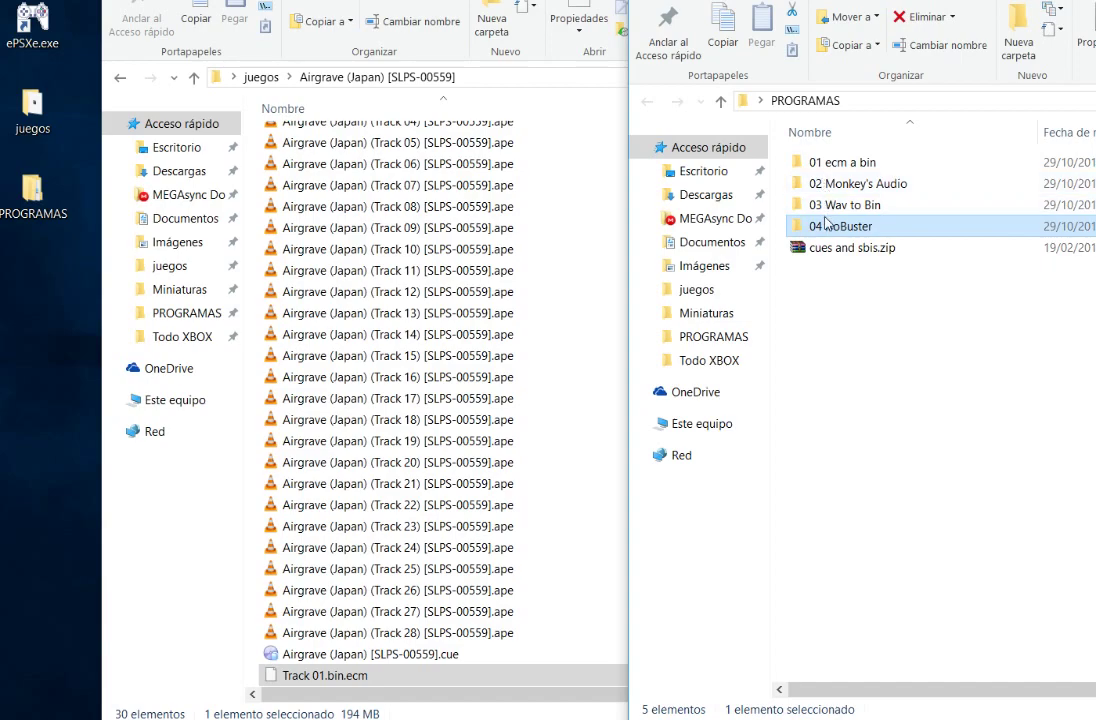
left_click(839, 304)
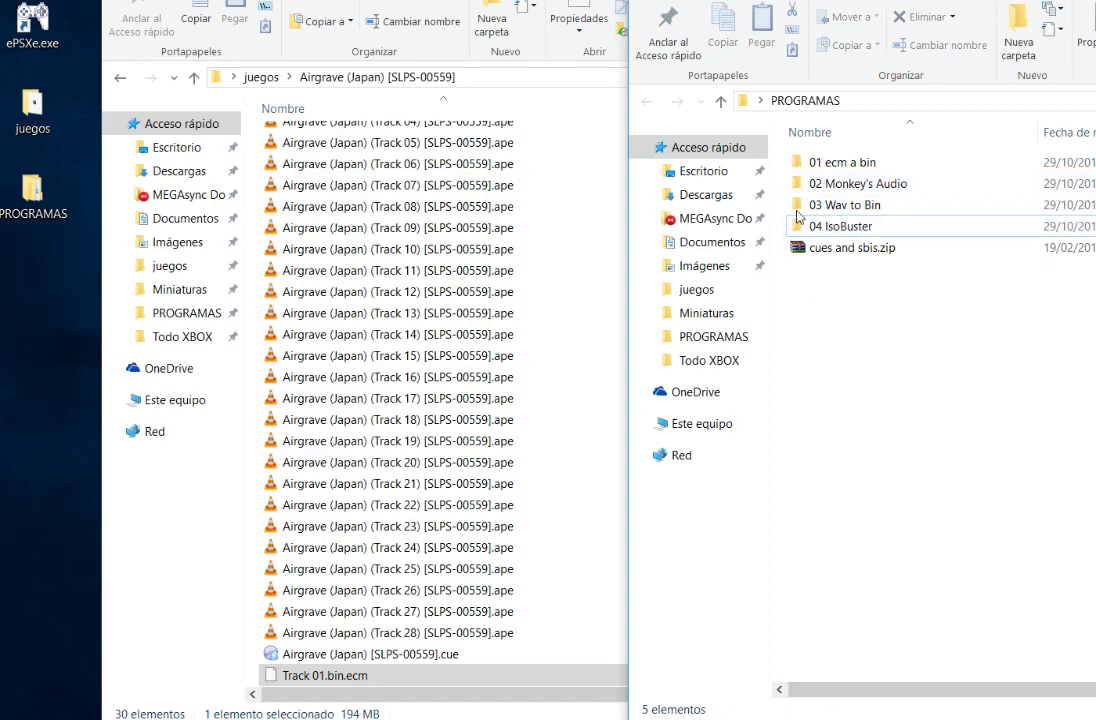
double_click(838, 166)
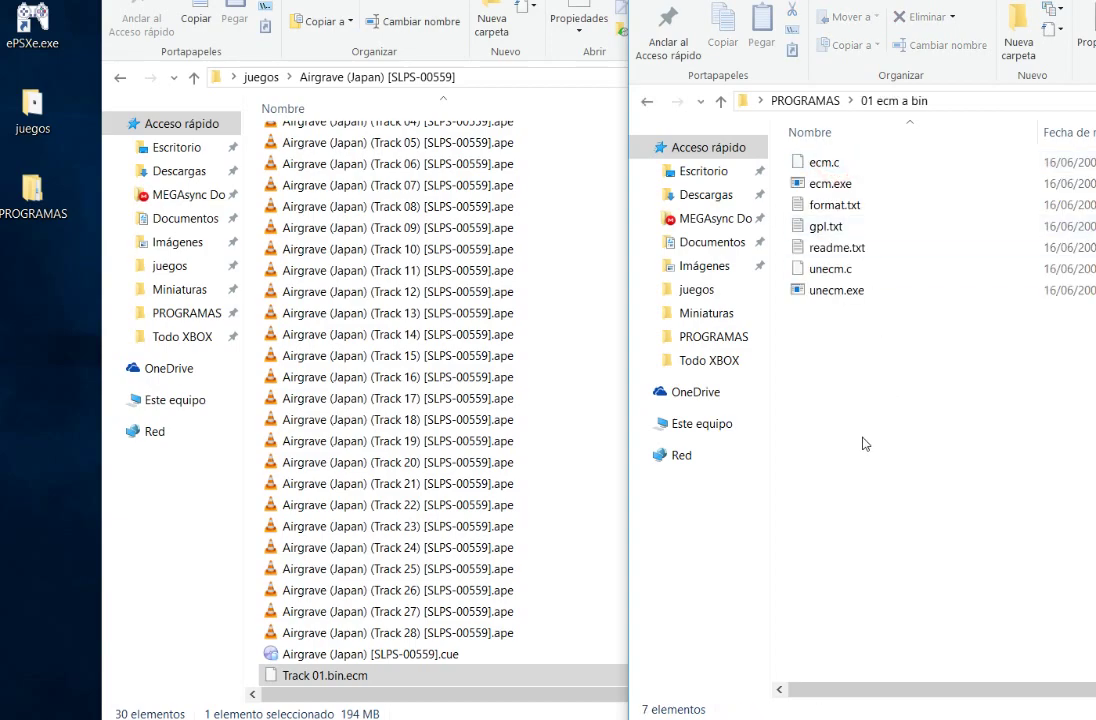
left_click_drag(966, 392, 876, 324)
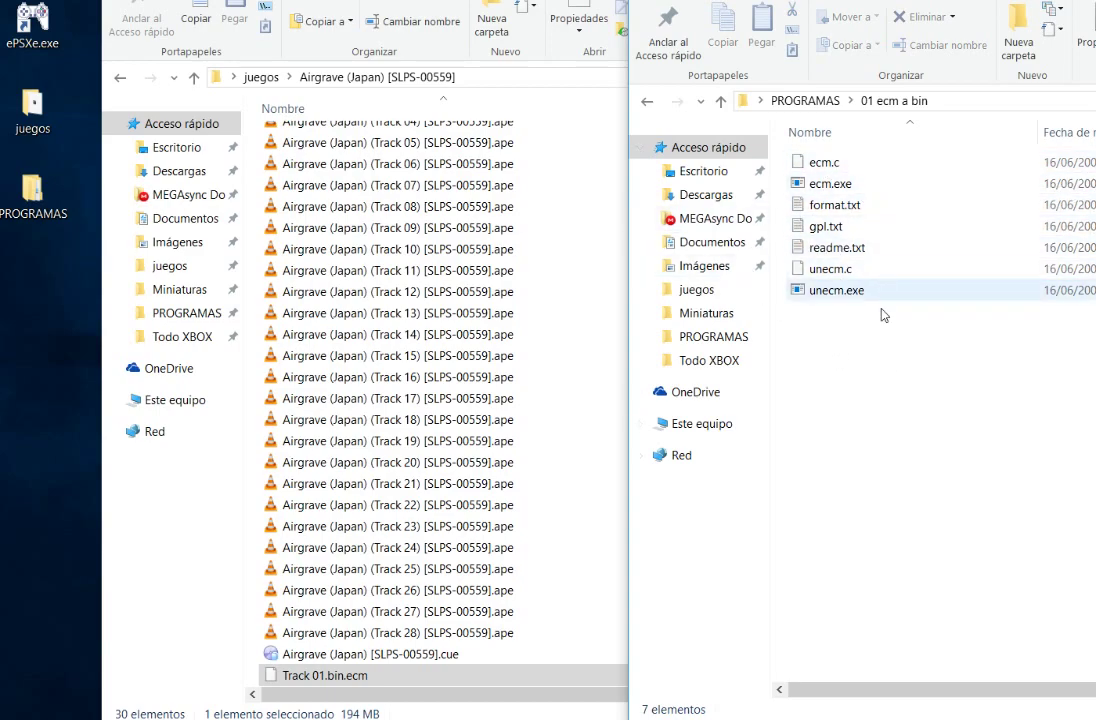
left_click(833, 103)
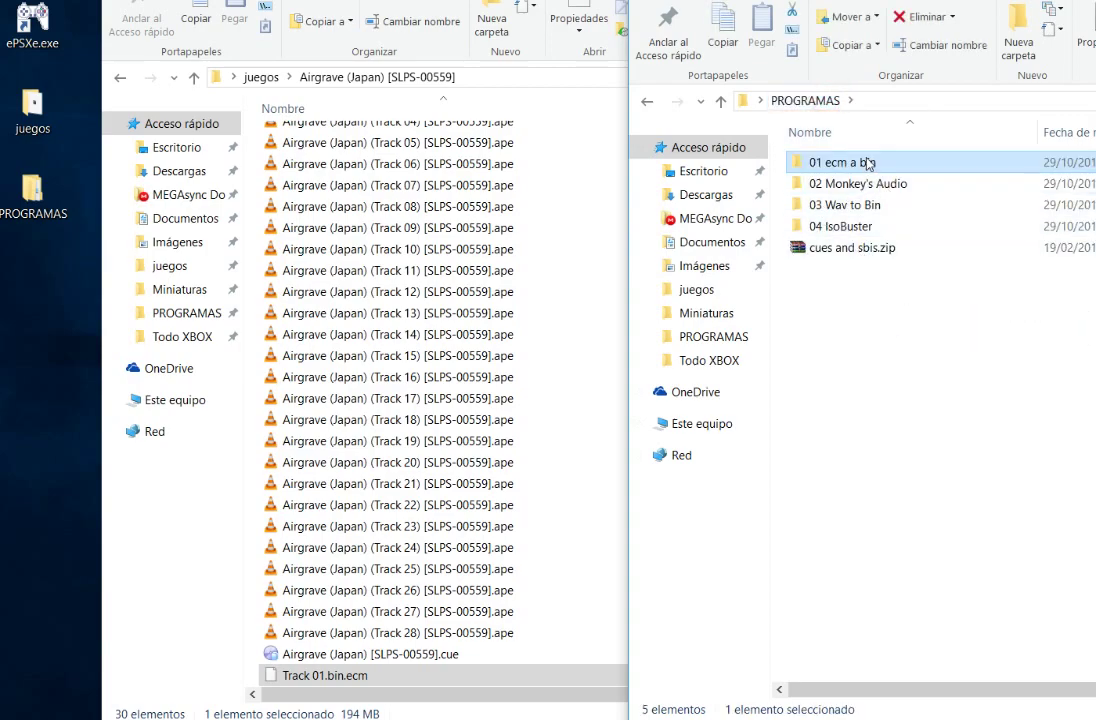
Open Track 01.bin.ecm and, from the full list of applications offered, look for another application on the computer
left_click(352, 679)
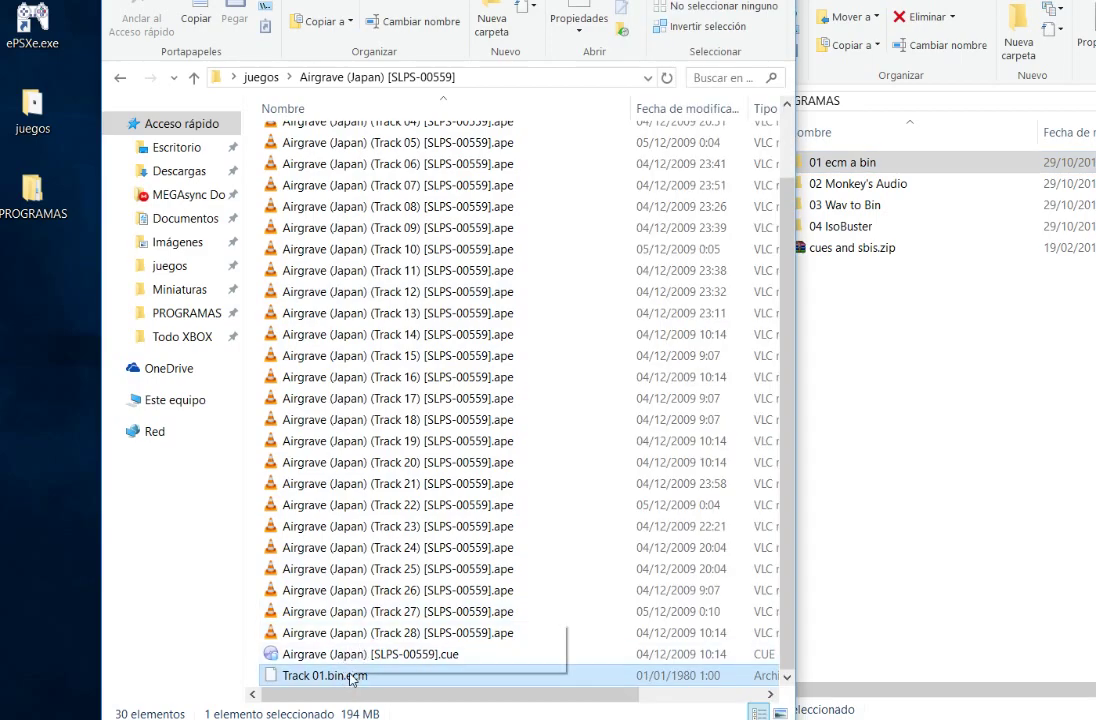
double_click(352, 677)
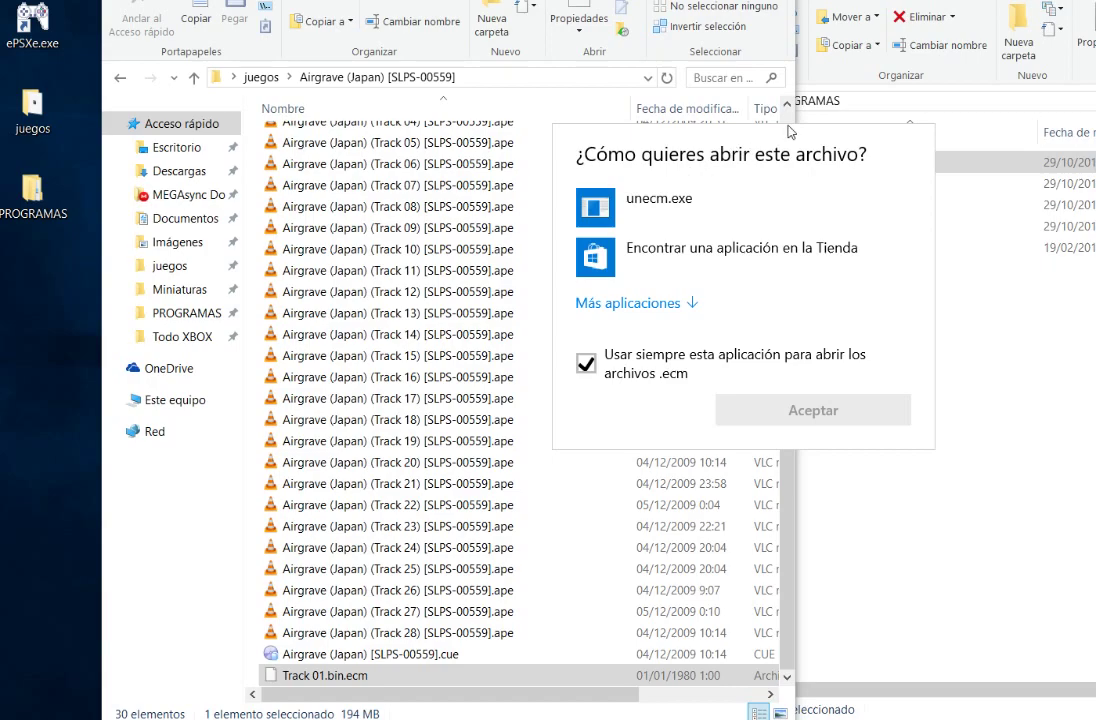
left_click(643, 309)
scroll(676, 350, "down", 3)
scroll(676, 350, "down", 3)
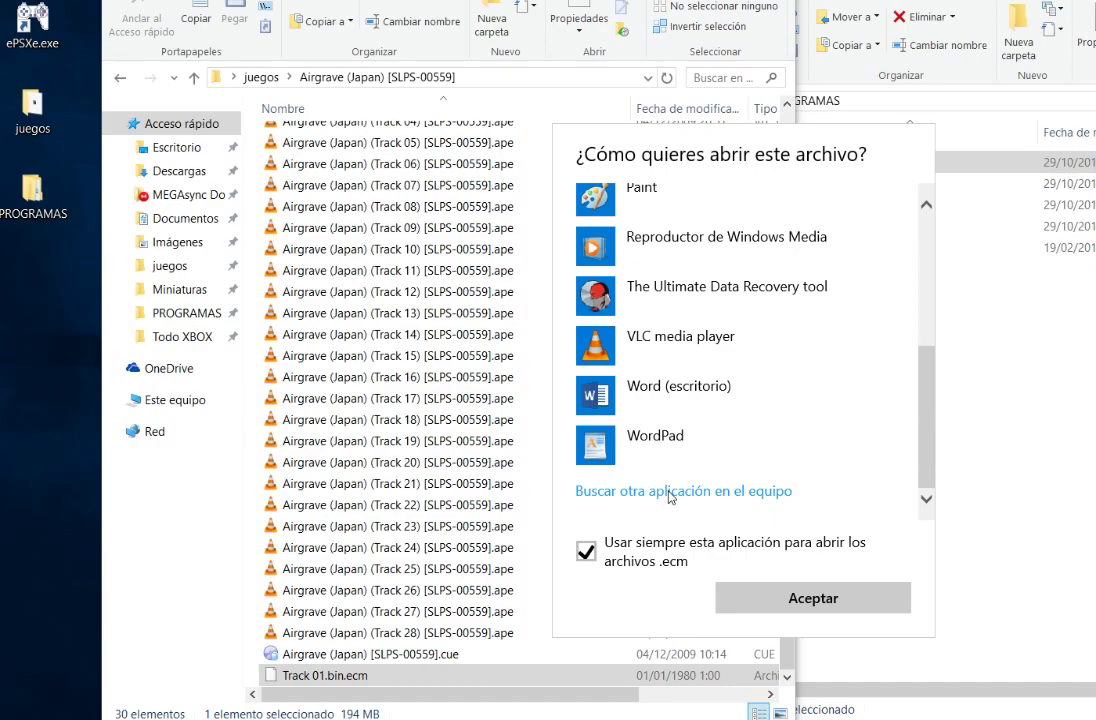
left_click(669, 492)
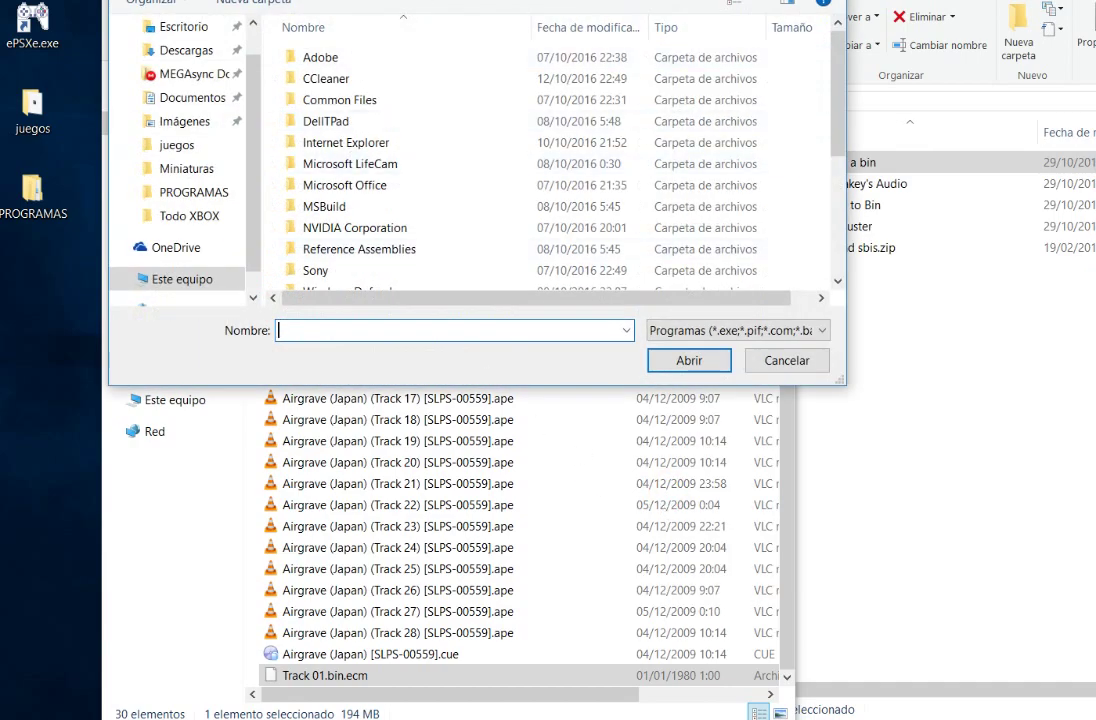
Set unecm.exe from the desktop's PROGRAMAS > 01 ecm a bin folder as the permanent application for .ecm files and convert Track 01.bin.ecm
left_click(215, 165)
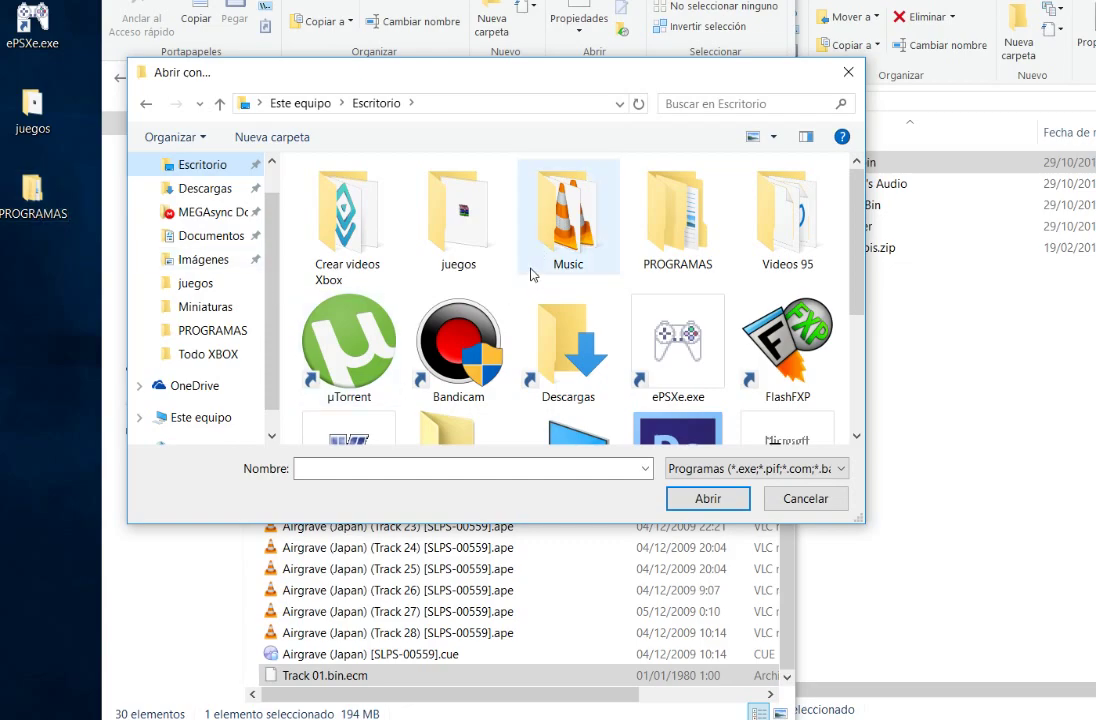
double_click(678, 215)
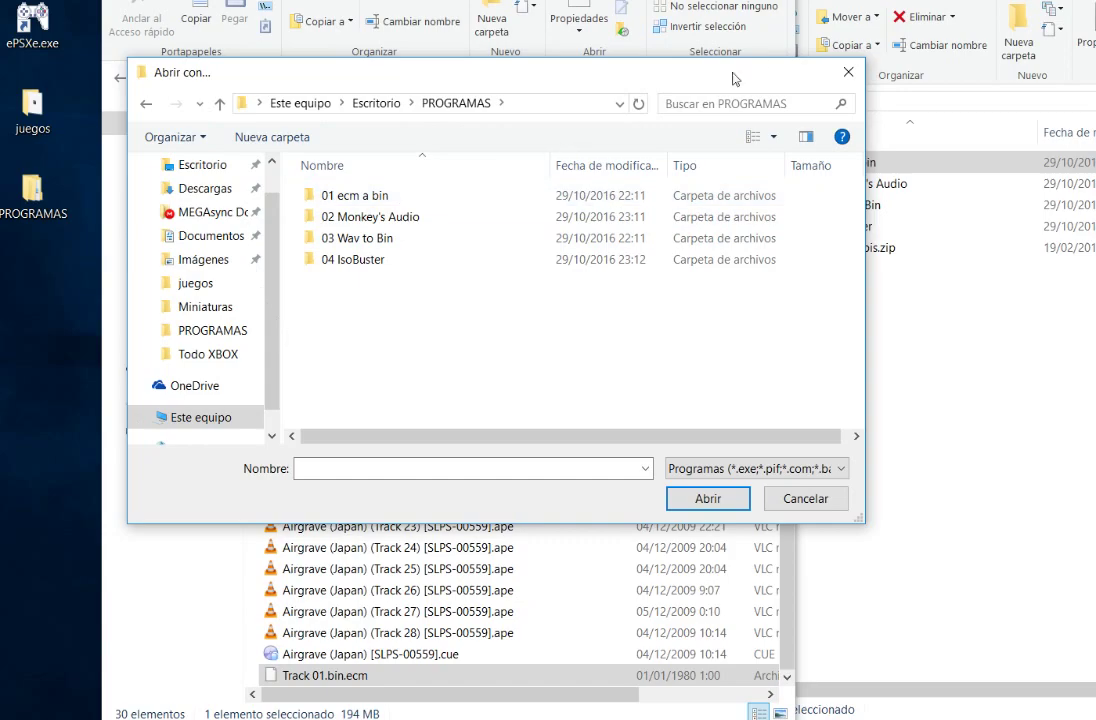
left_click_drag(840, 1, 754, 24)
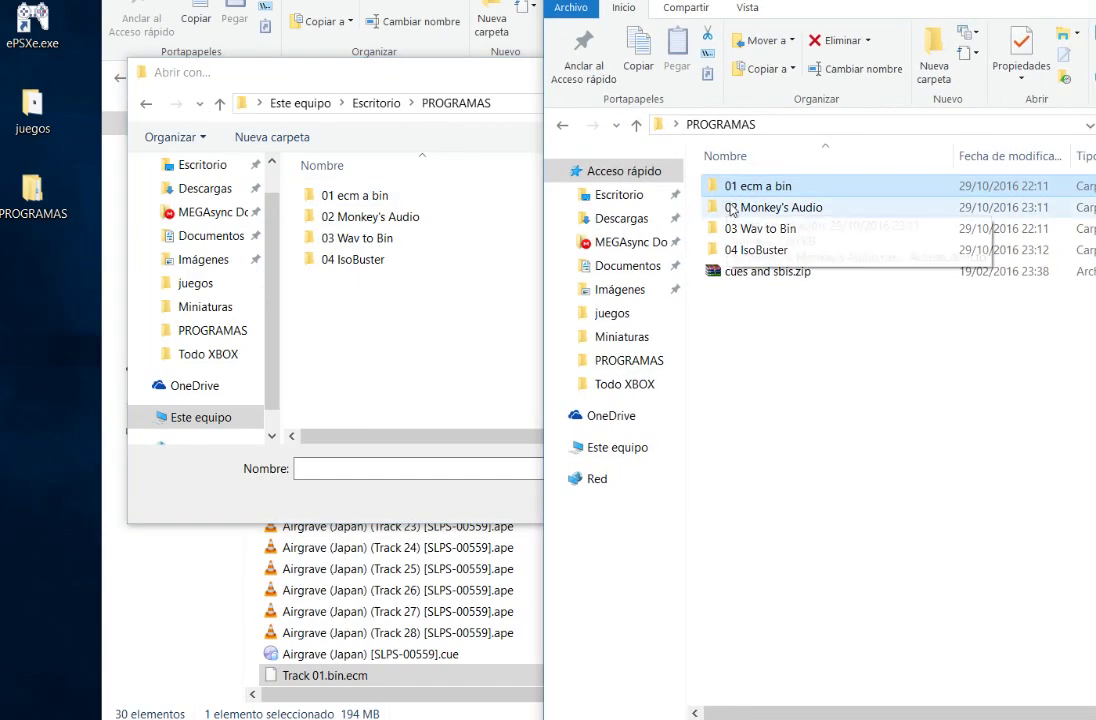
left_click(452, 54)
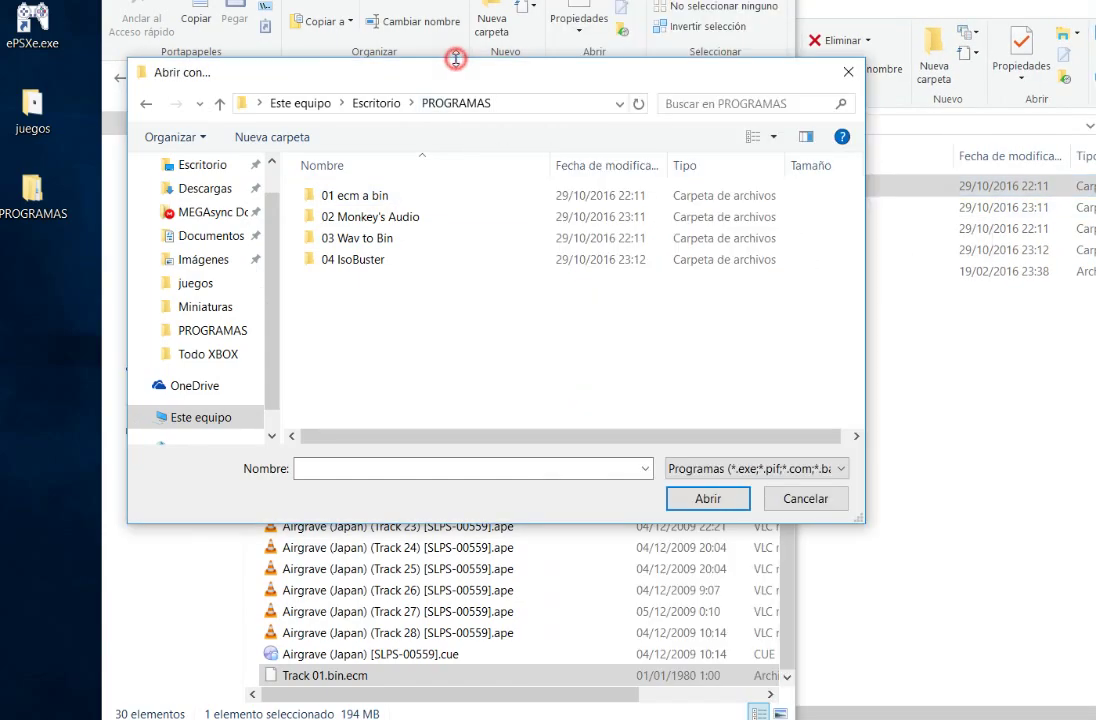
double_click(342, 193)
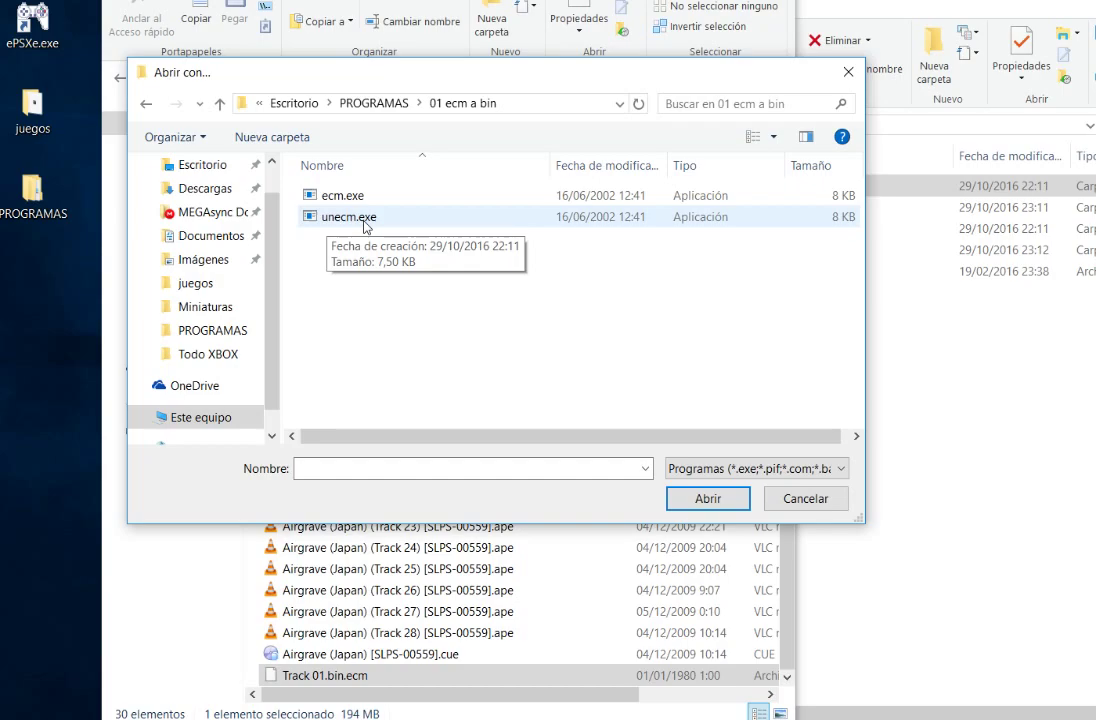
double_click(364, 216)
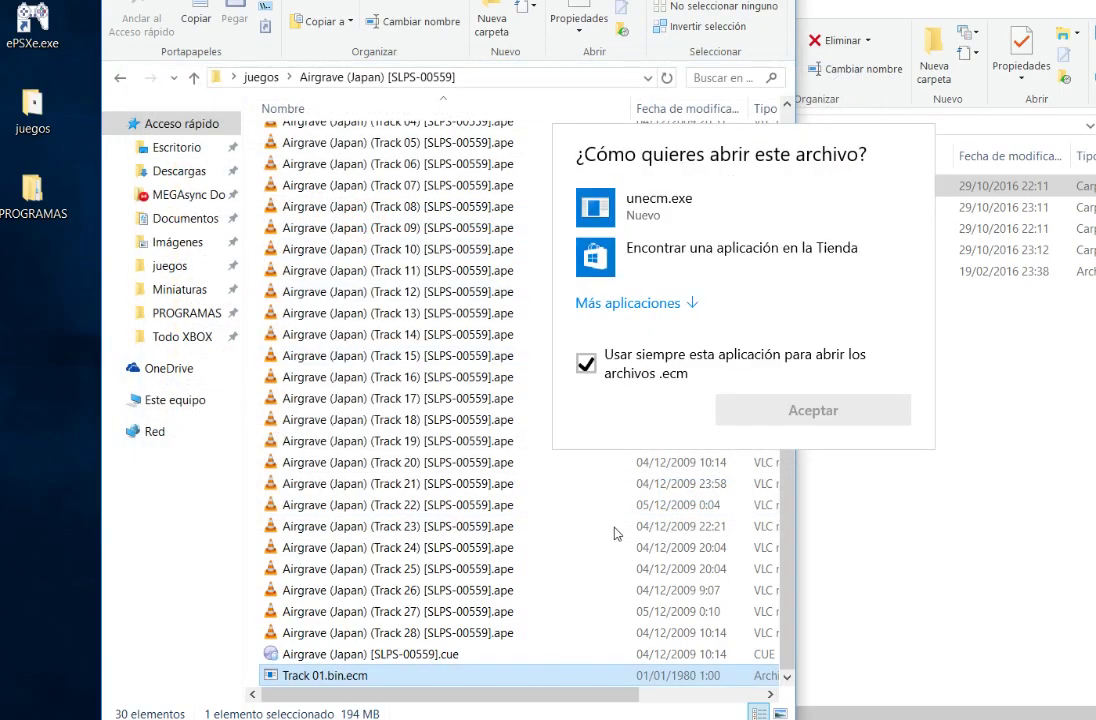
left_click(643, 214)
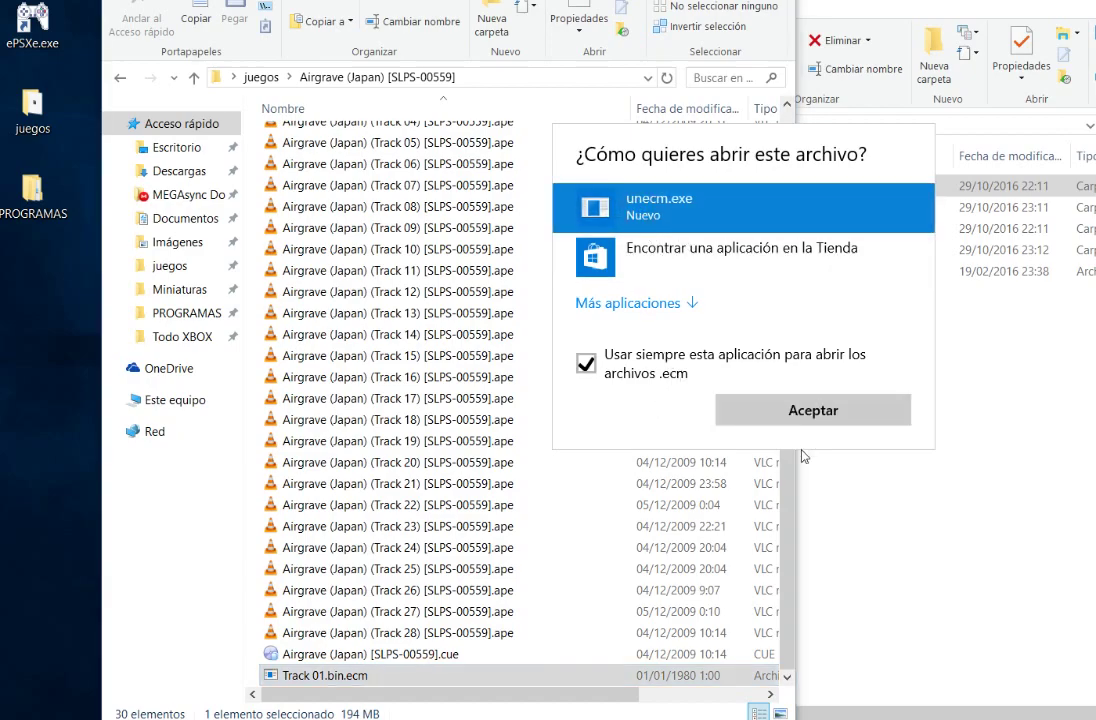
left_click(790, 408)
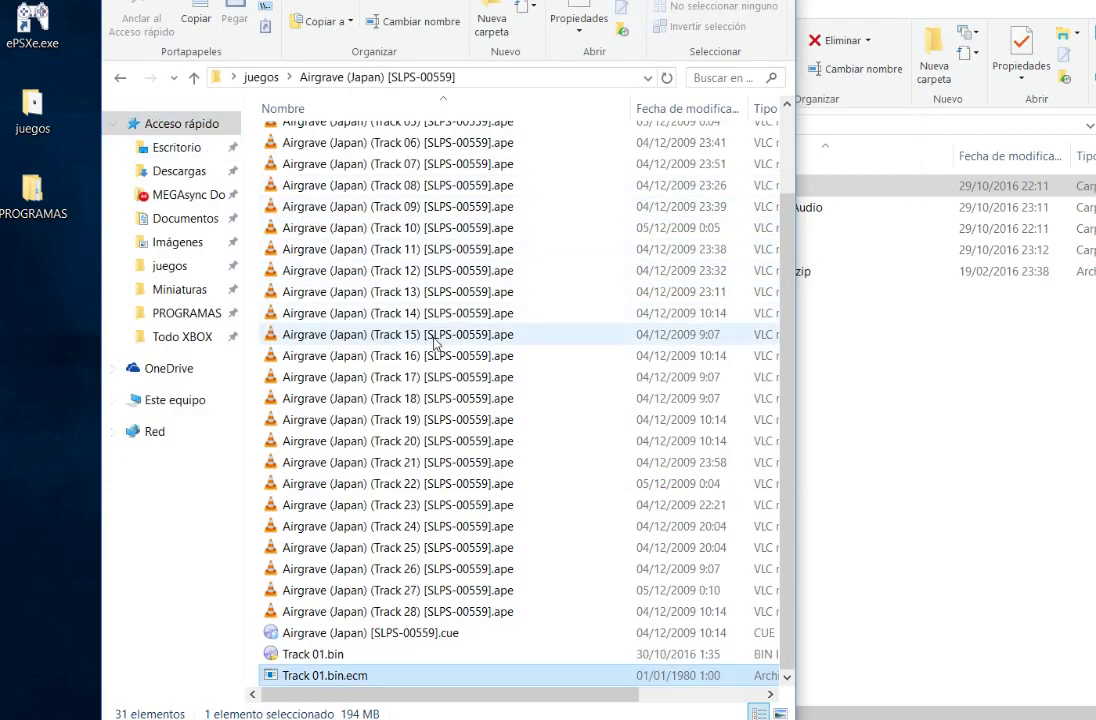
Delete Track 01.bin.ecm from the Airgrave folder and check the remaining Track 01.bin and .cue files
left_click(303, 656)
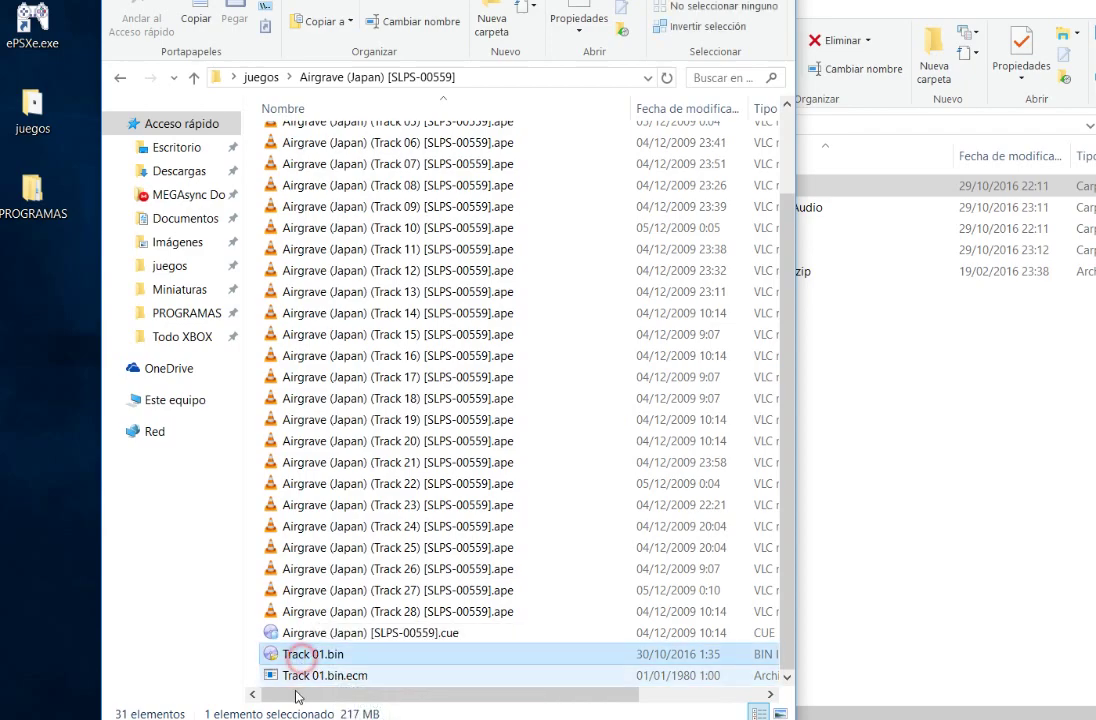
left_click(330, 676)
right_click(334, 683)
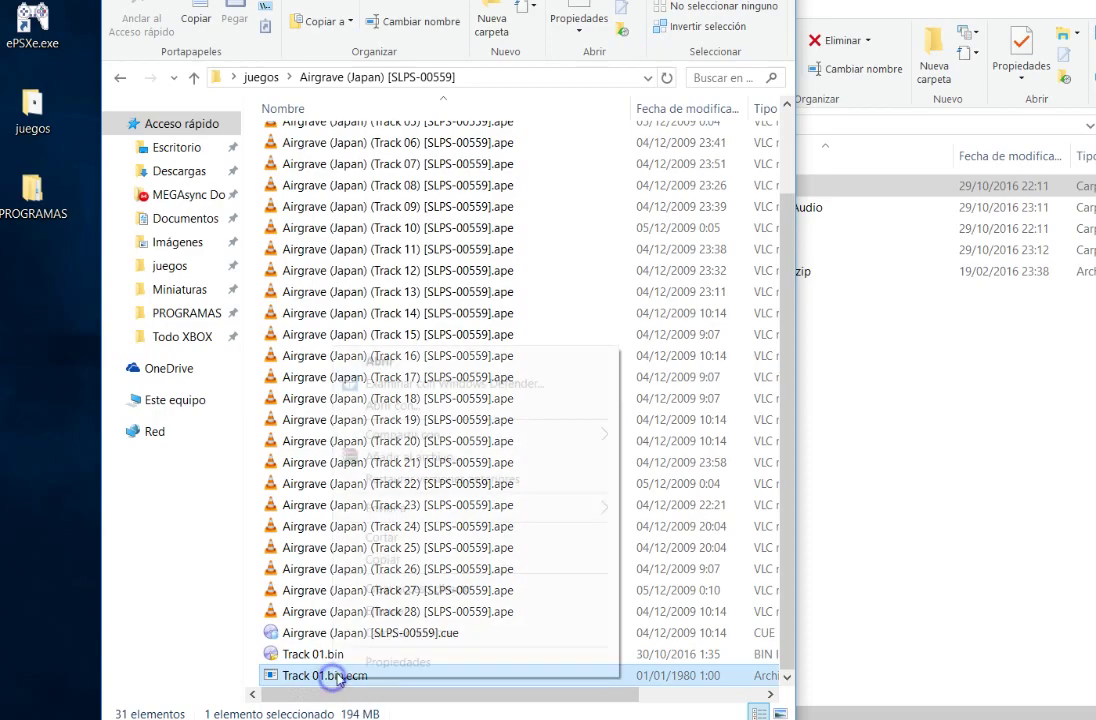
left_click(375, 609)
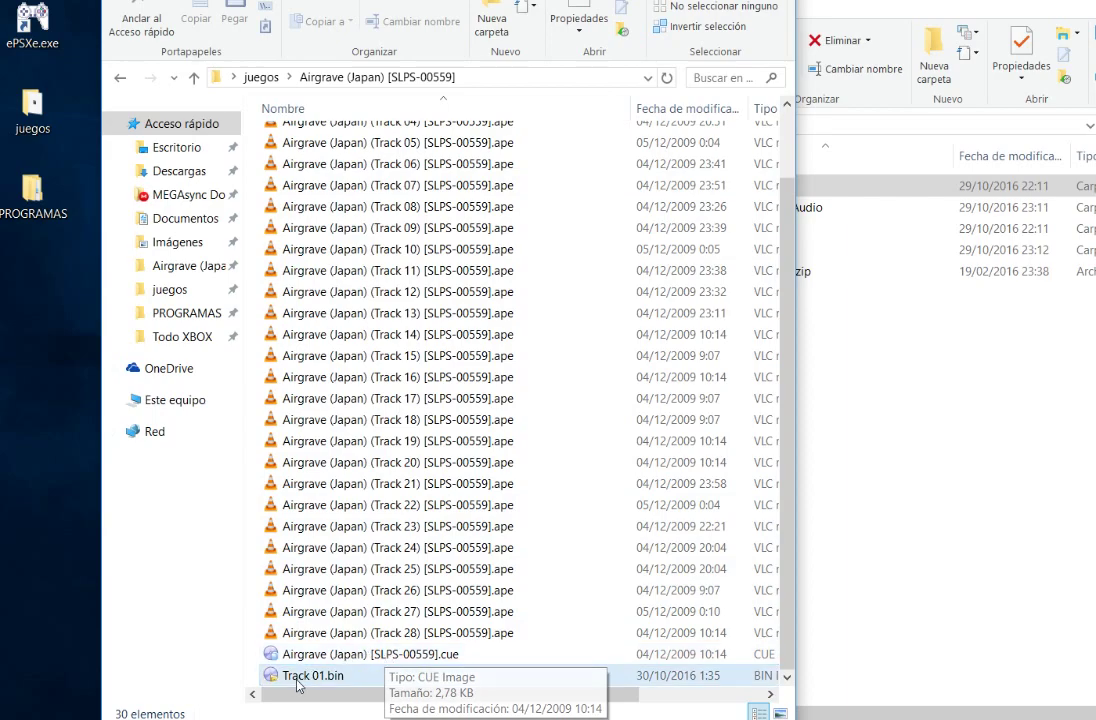
mouse_move(296, 680)
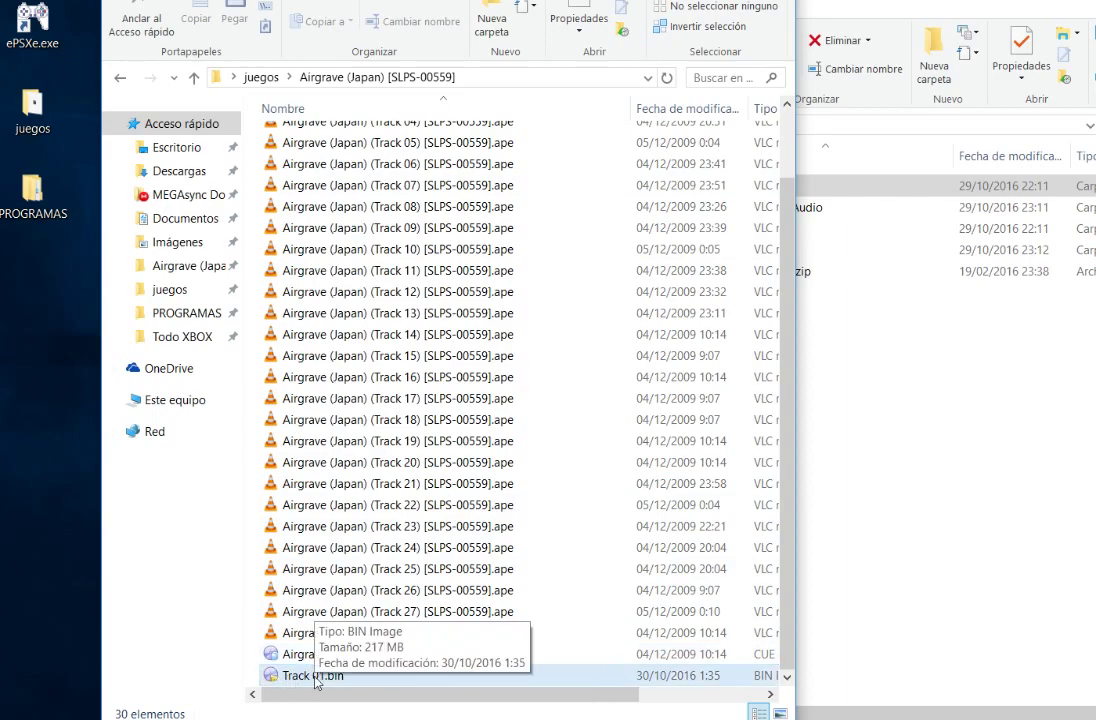
left_click(293, 654)
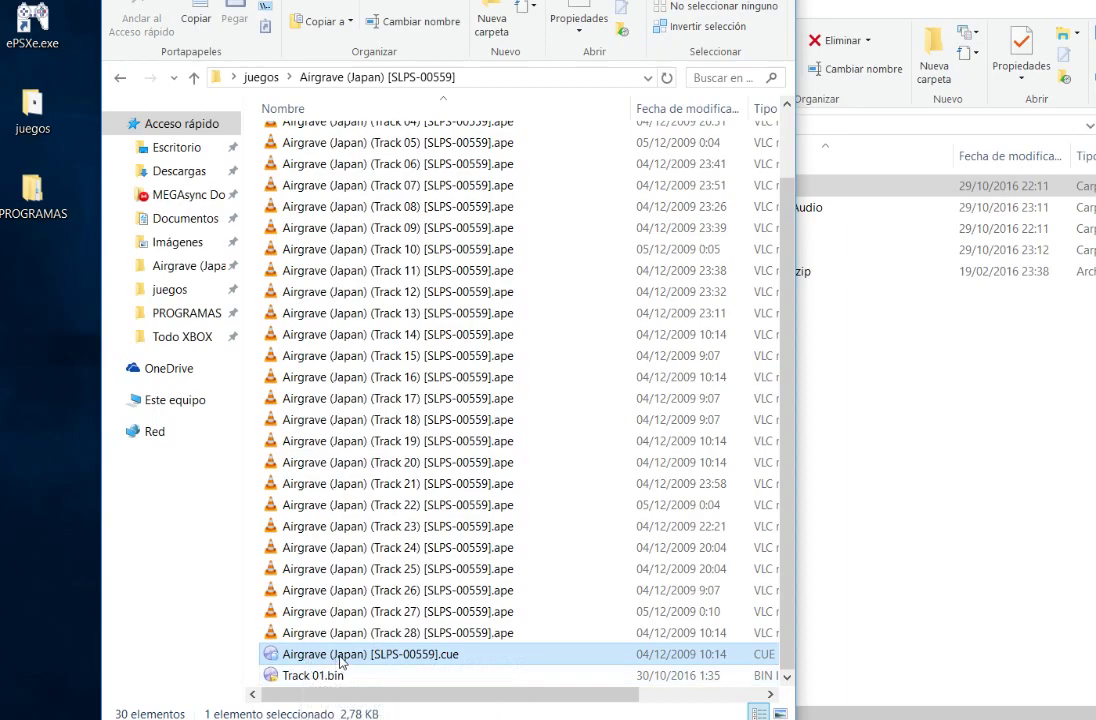
mouse_move(340, 658)
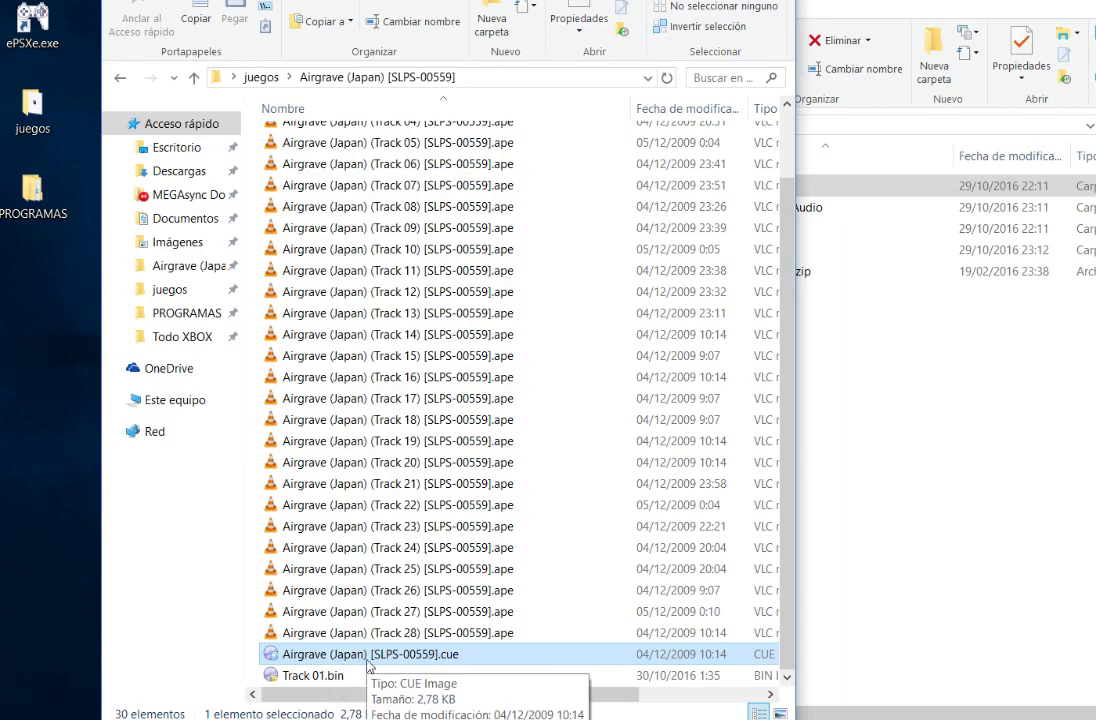
Copy the name of the Track 01 .7z archive without its extension
left_click_drag(783, 508, 783, 440)
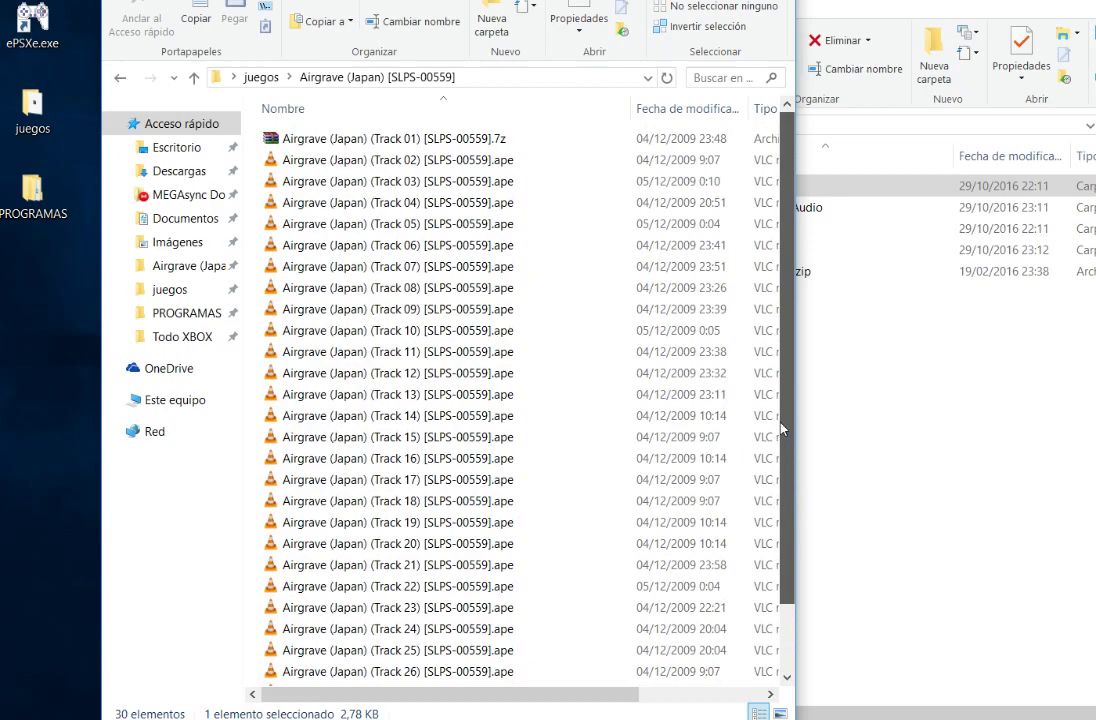
left_click(369, 140)
left_click(369, 140)
key("ctrl+c")
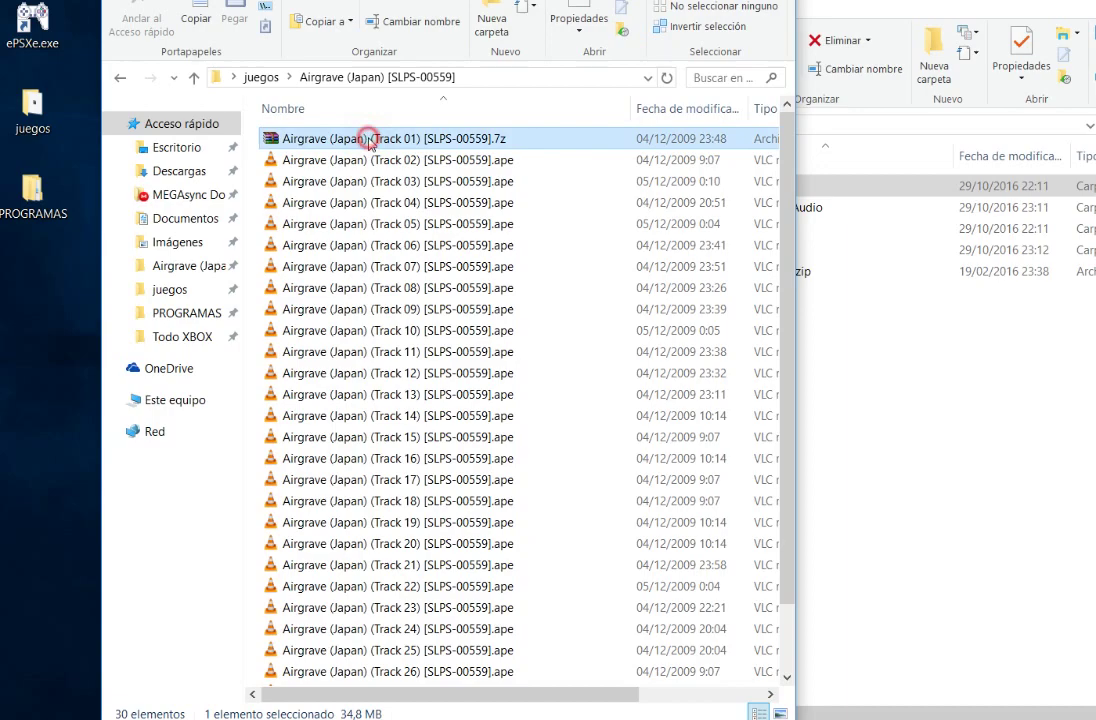
right_click(372, 141)
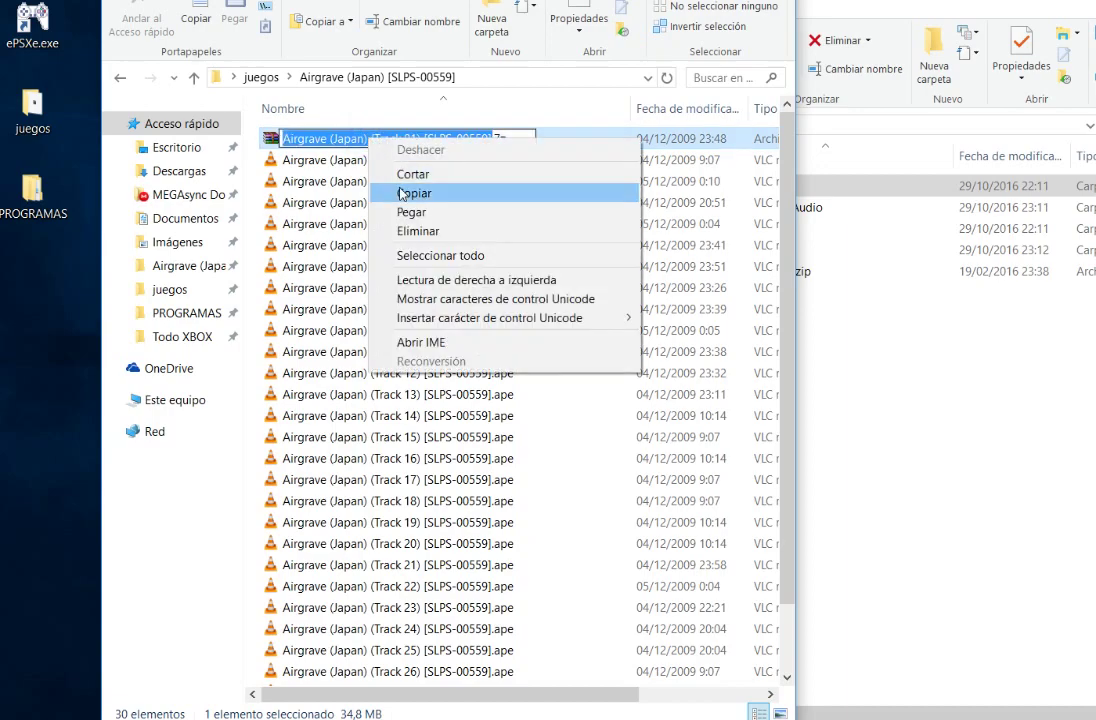
left_click(398, 191)
Rename Track 01.bin as Airgrave (Japan) (Track 01) [SLPS-00559].bin using the copied name
scroll(395, 194, "down", 2)
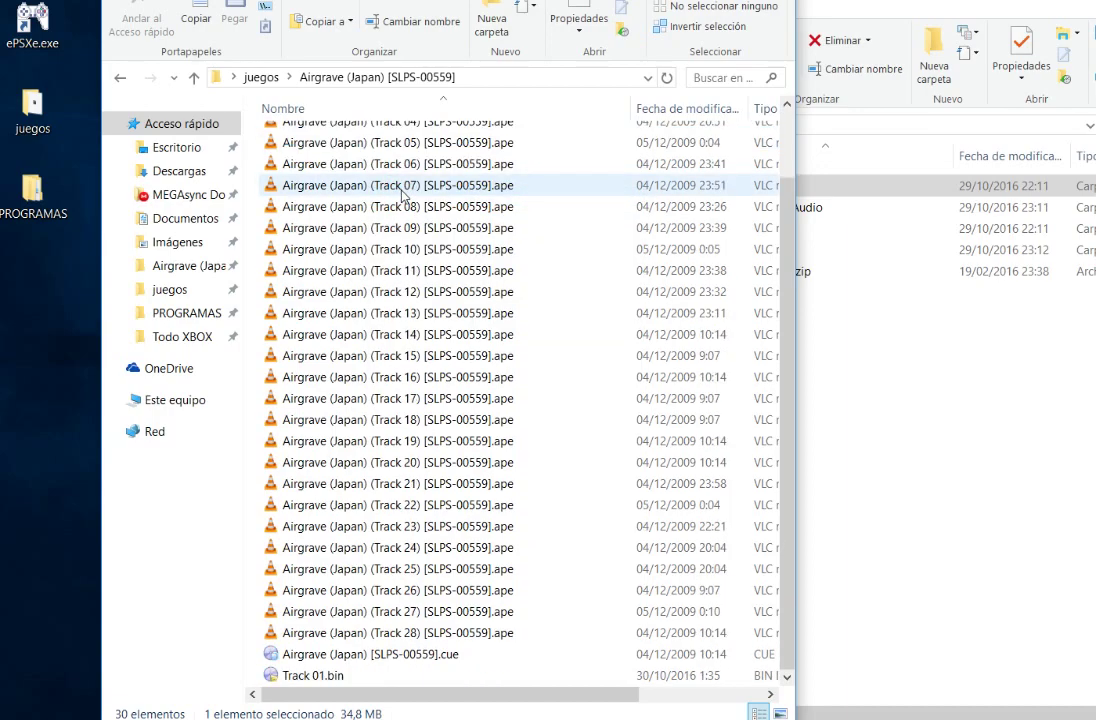
left_click(299, 679)
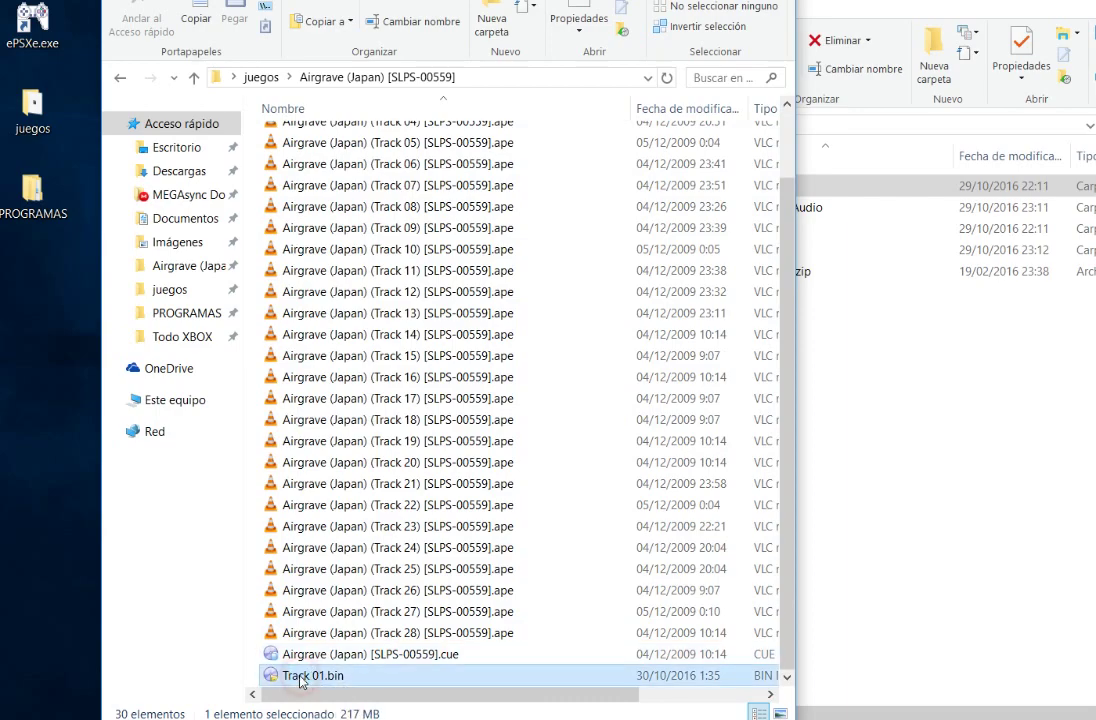
left_click(299, 677)
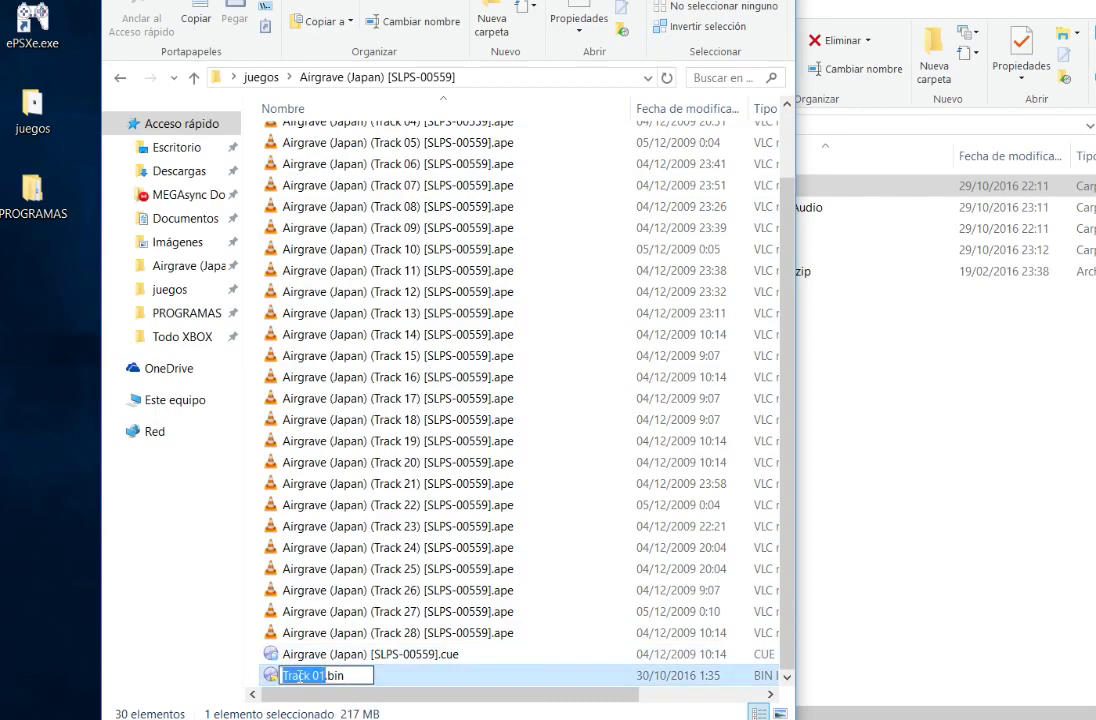
right_click(300, 676)
left_click(360, 517)
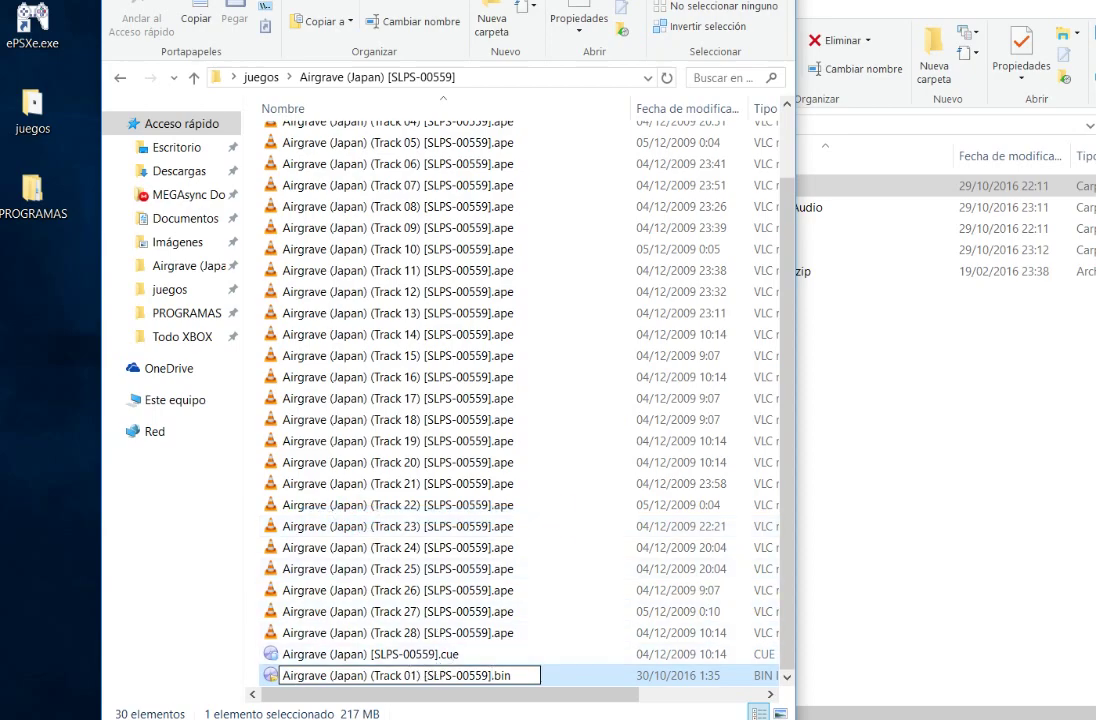
key("Return")
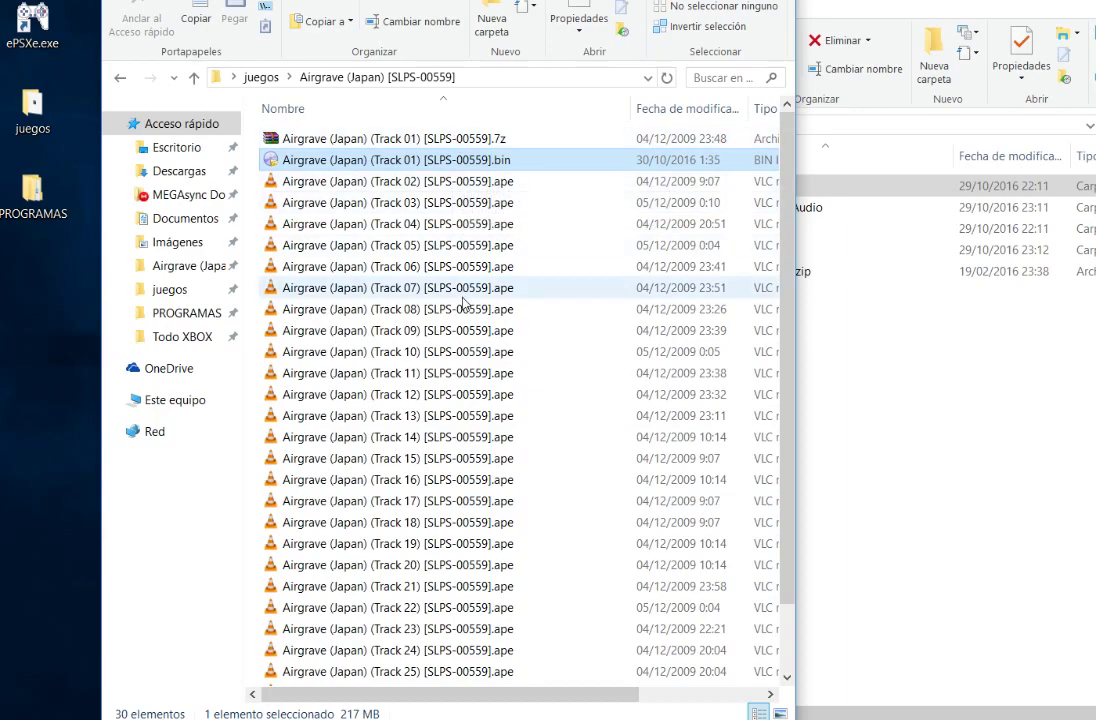
scroll(460, 320, "down", 2)
scroll(455, 508, "up", 2)
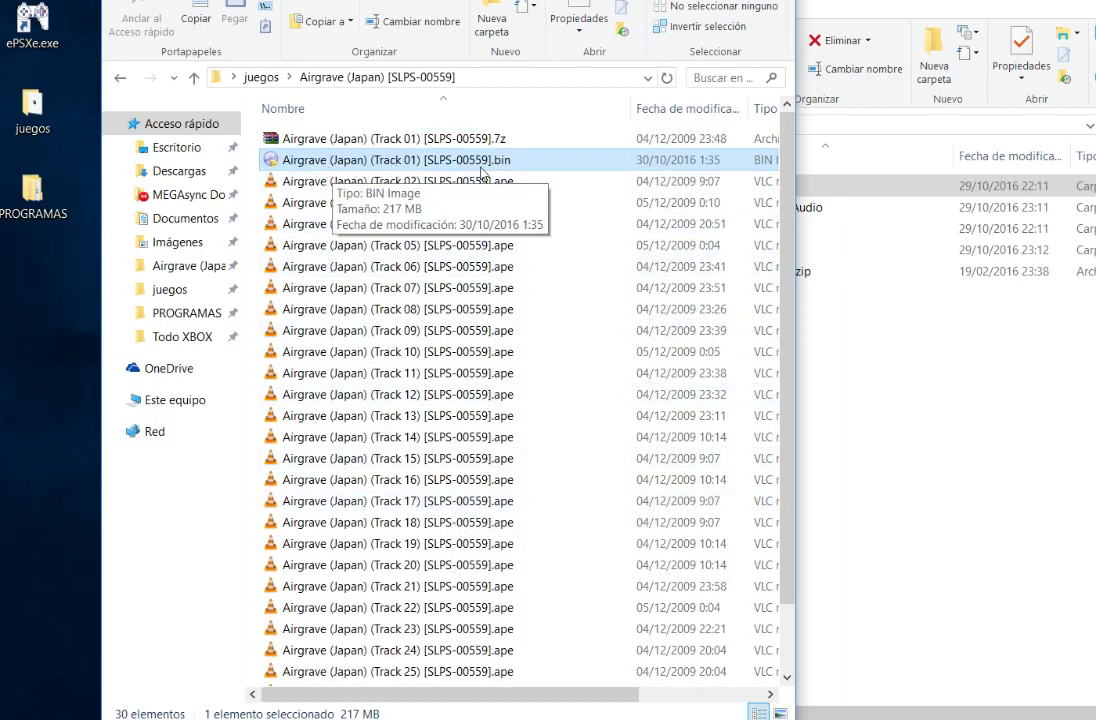
Delete the Airgrave (Japan) (Track 01) [SLPS-00559].7z archive and review the remaining track files
left_click(305, 138)
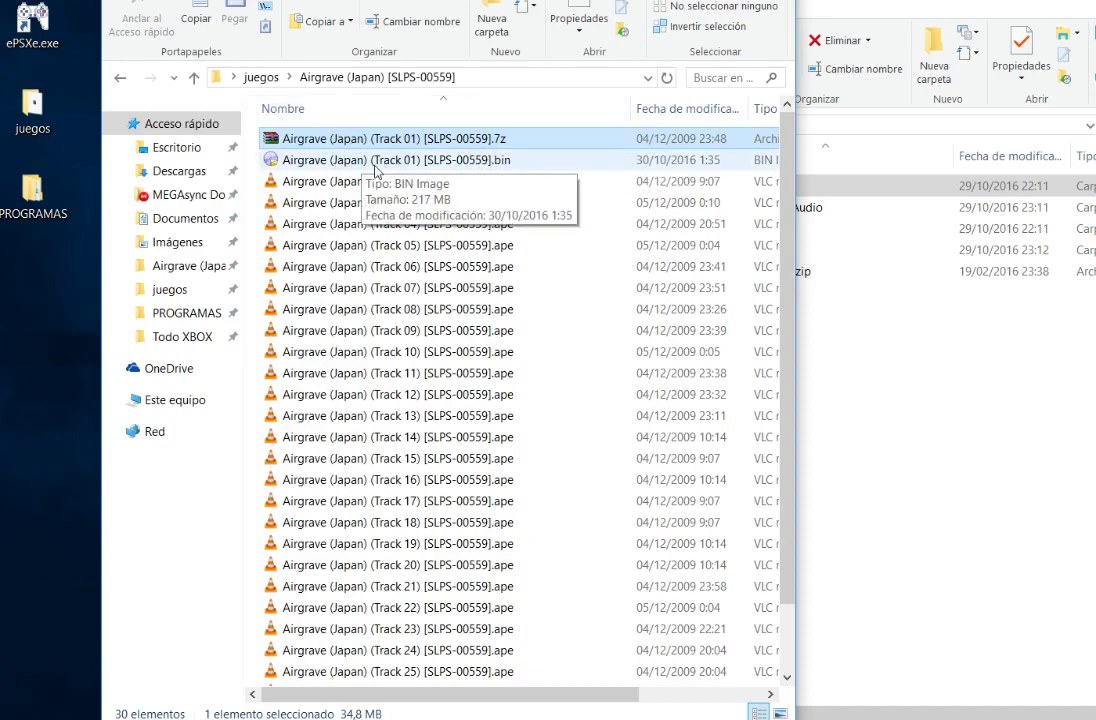
left_click(441, 140)
right_click(441, 140)
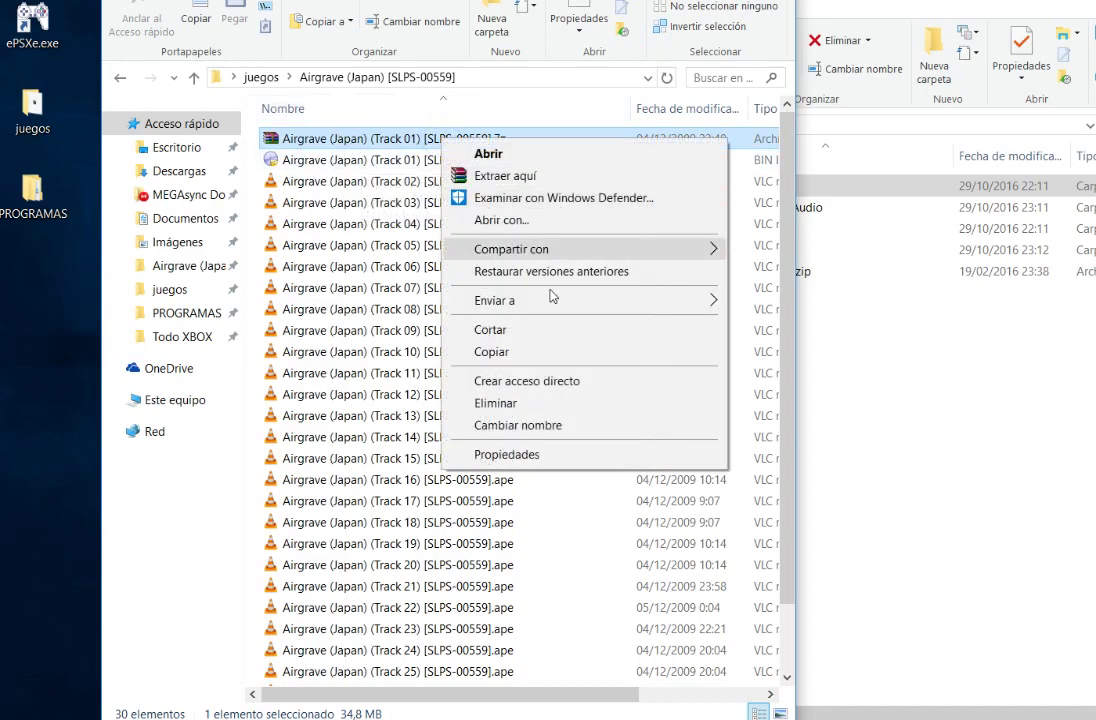
left_click(533, 402)
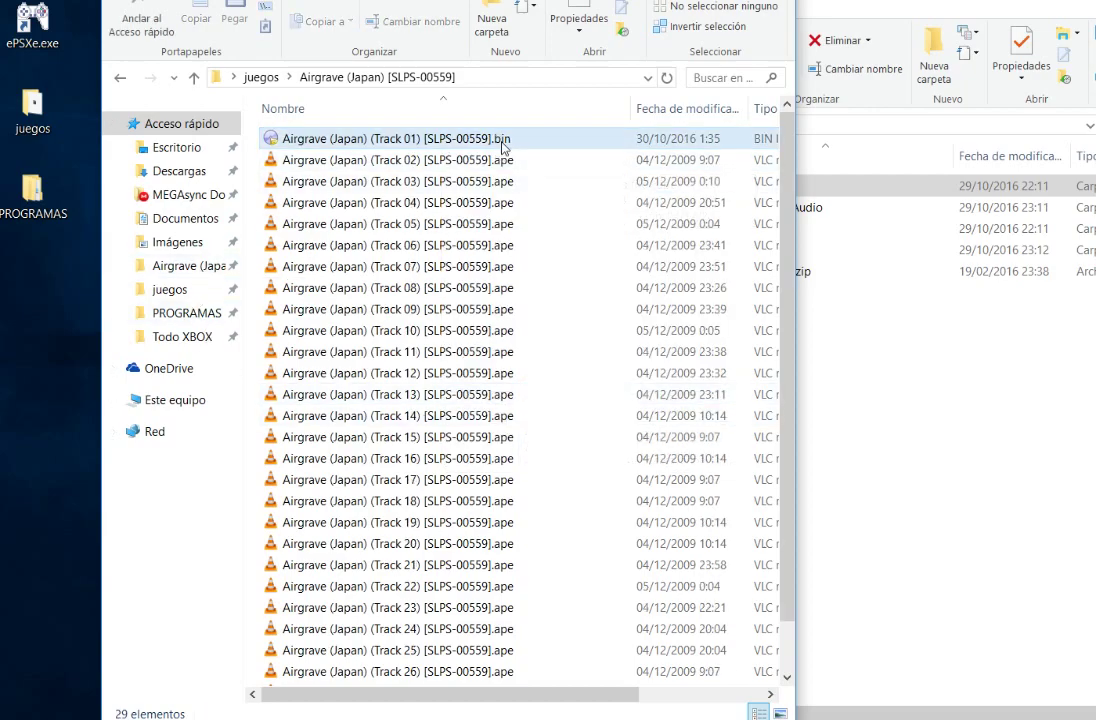
left_click(792, 215)
scroll(731, 264, "down", 1)
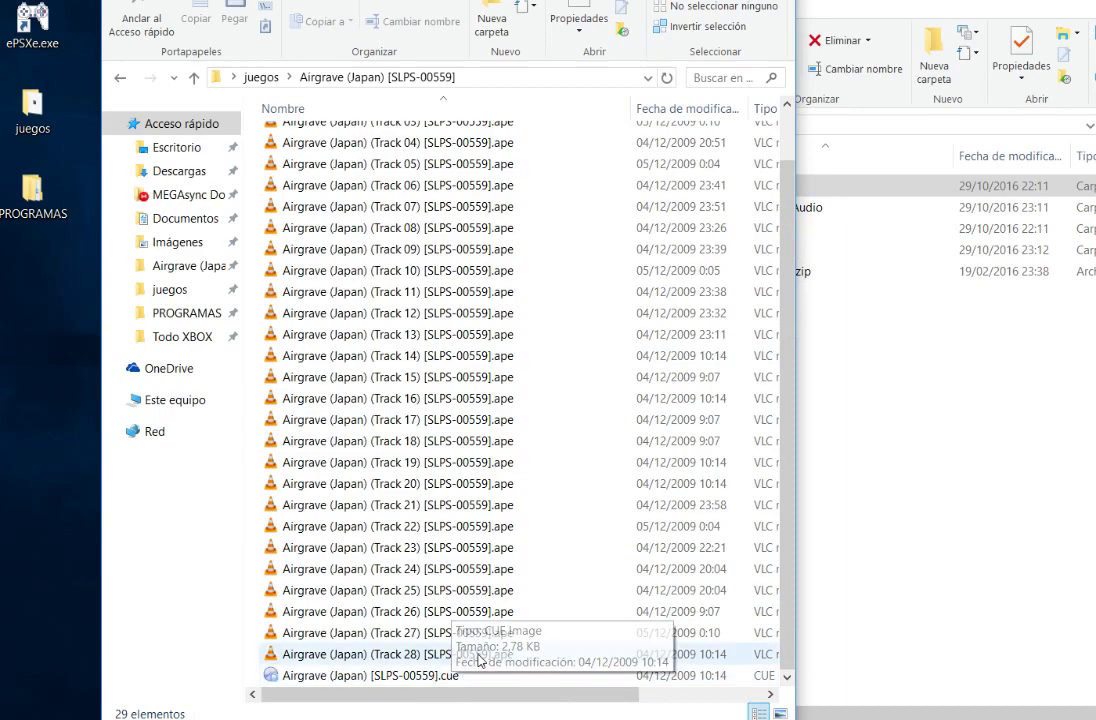
scroll(535, 229, "up", 1)
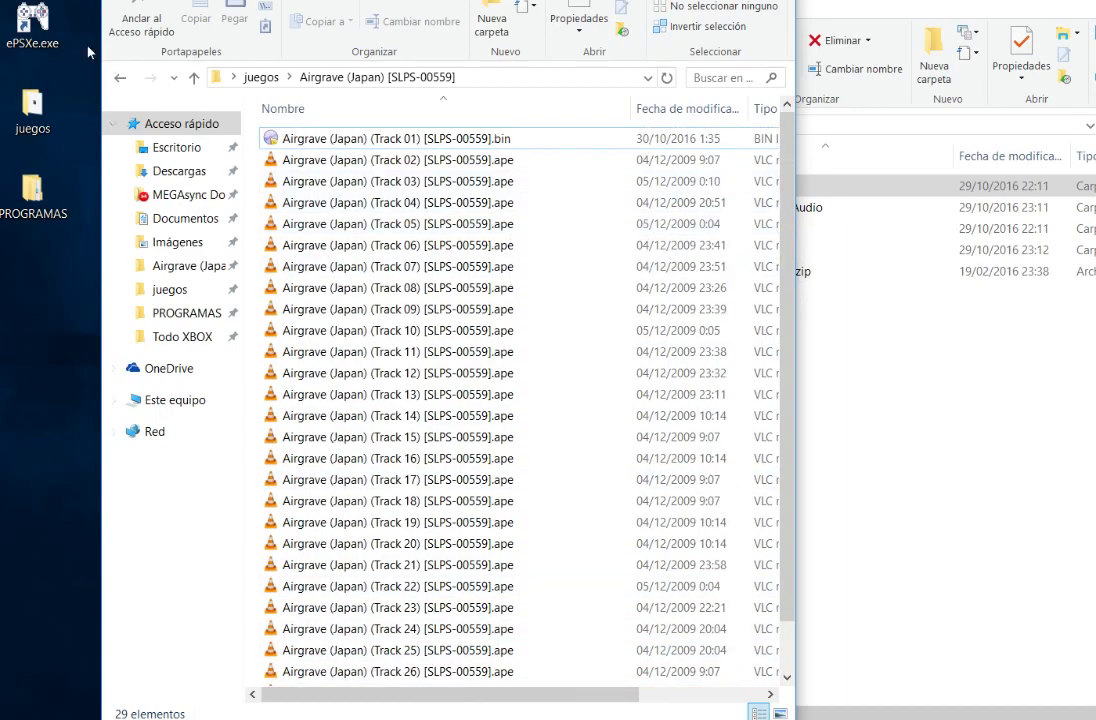
Launch ePSXe and run the Airgrave (Japan) [SLPS-00559].cue disc image from the Airgrave folder inside juegos
double_click(31, 27)
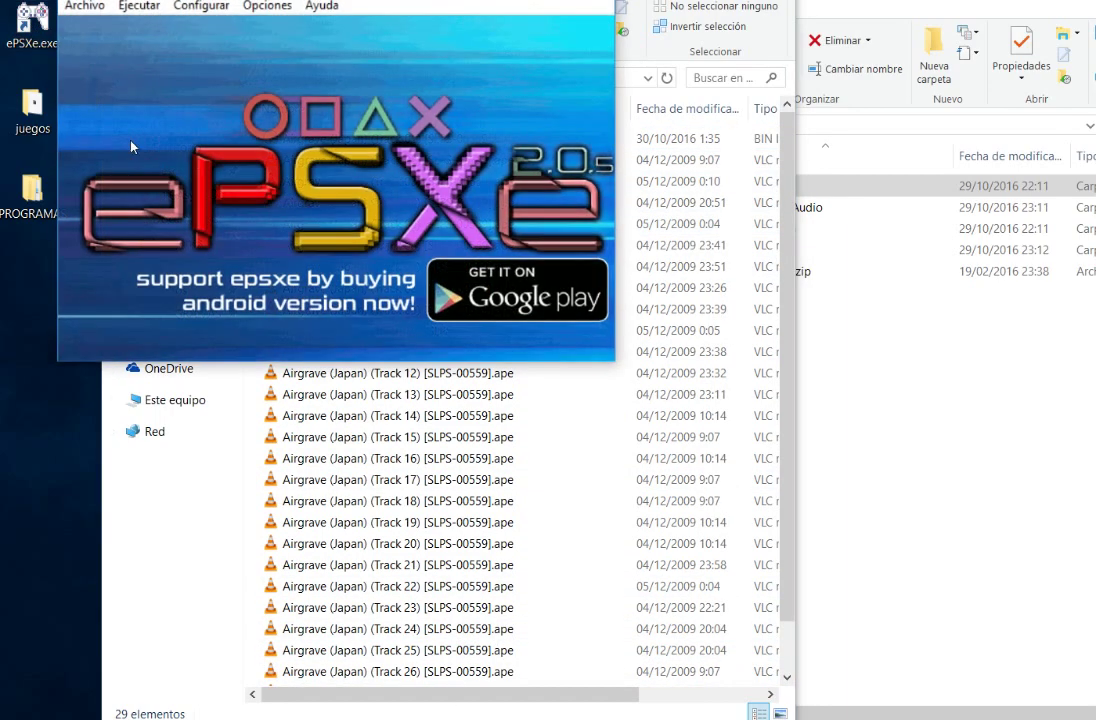
left_click(84, 5)
left_click(90, 43)
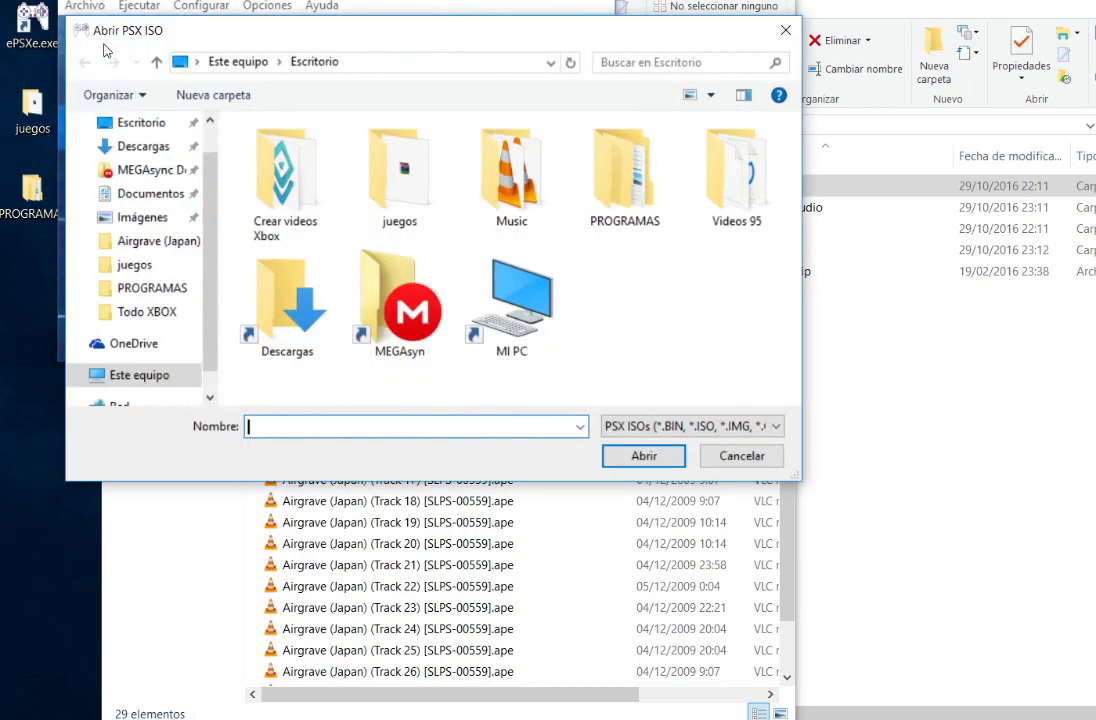
double_click(400, 178)
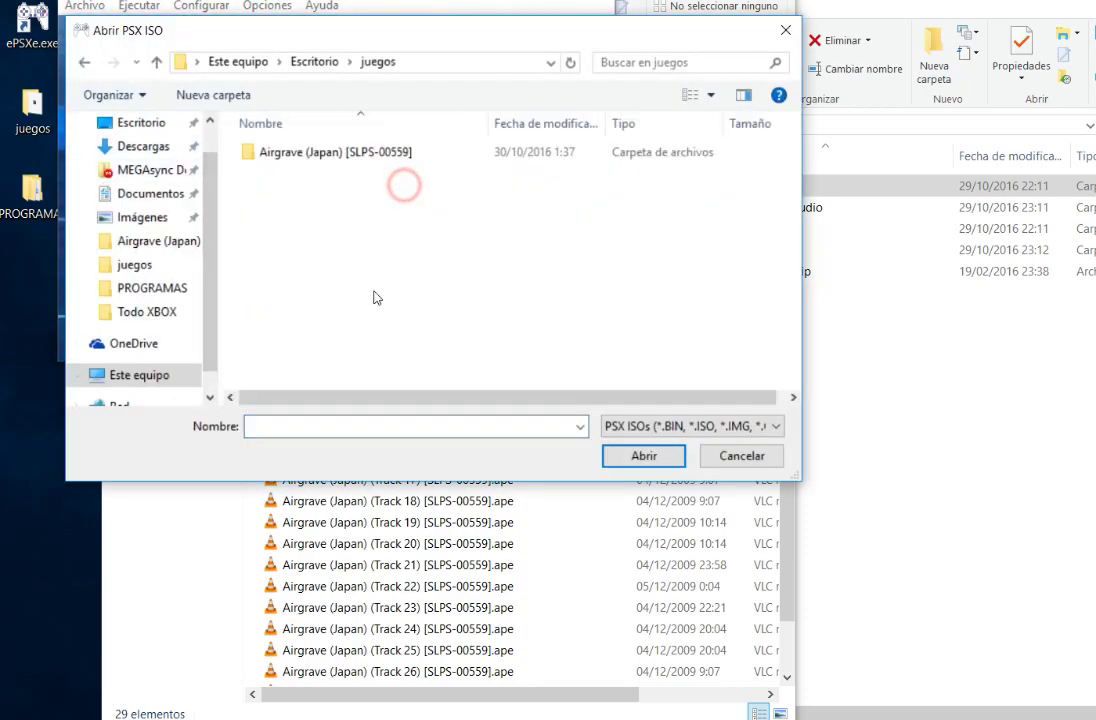
double_click(294, 155)
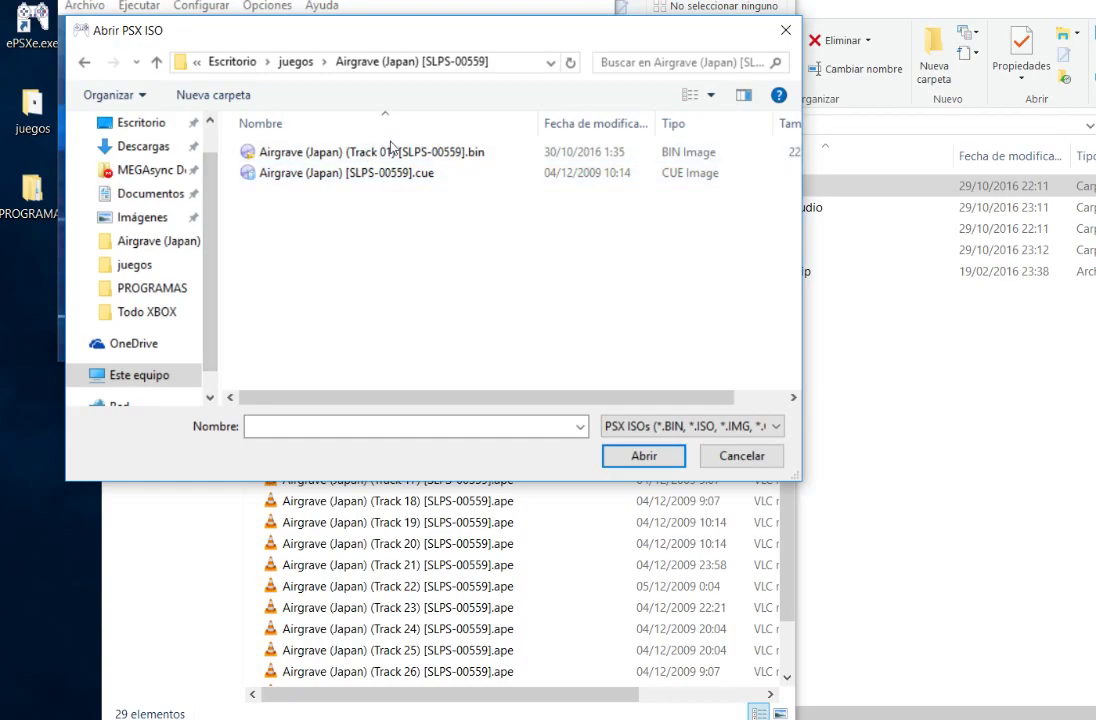
double_click(378, 174)
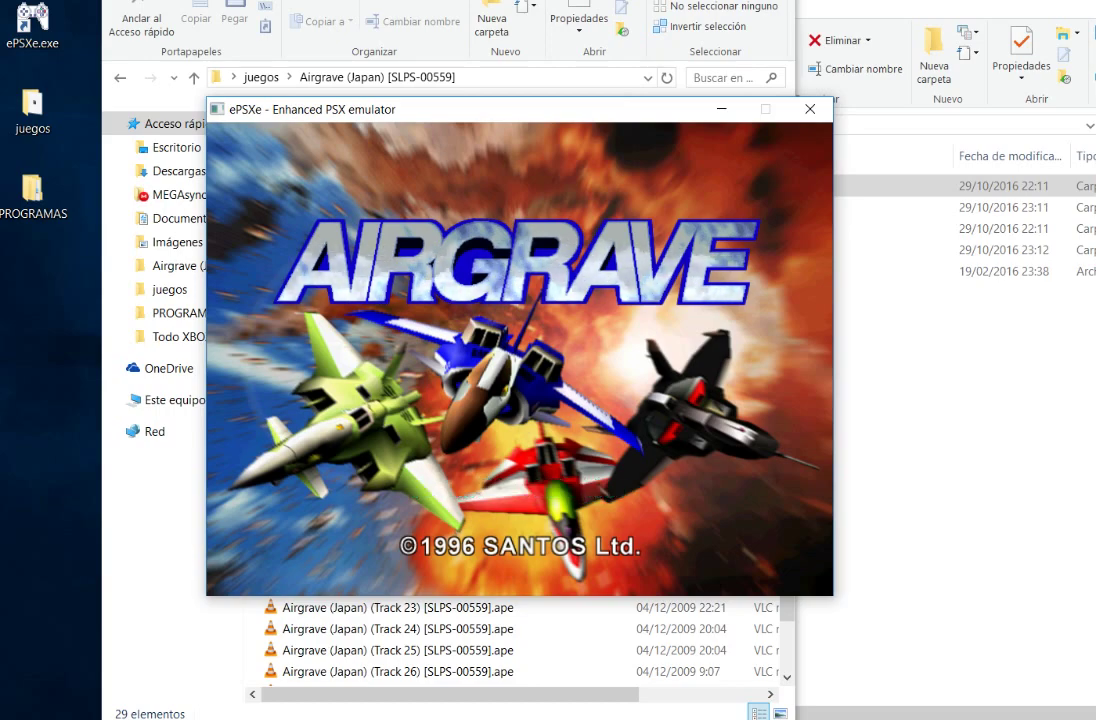
Start a game from the Airgrave title screen with pilot Aine, play briefly as a test, and quit ePSXe
key("Return")
key("Return")
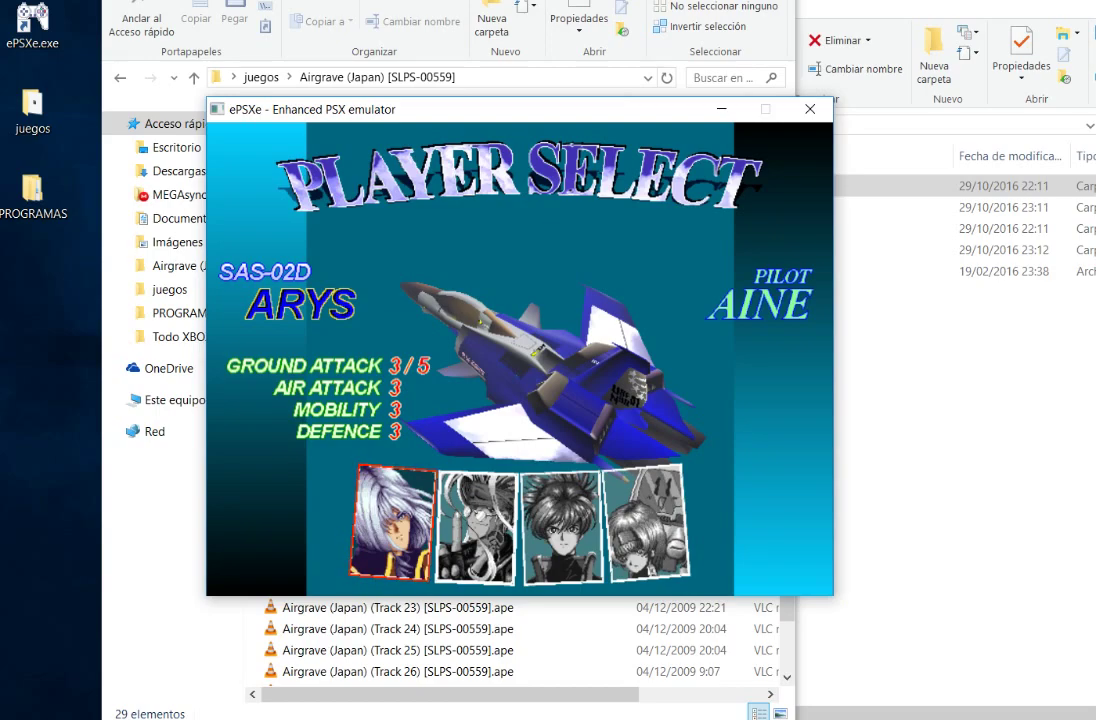
key("Return")
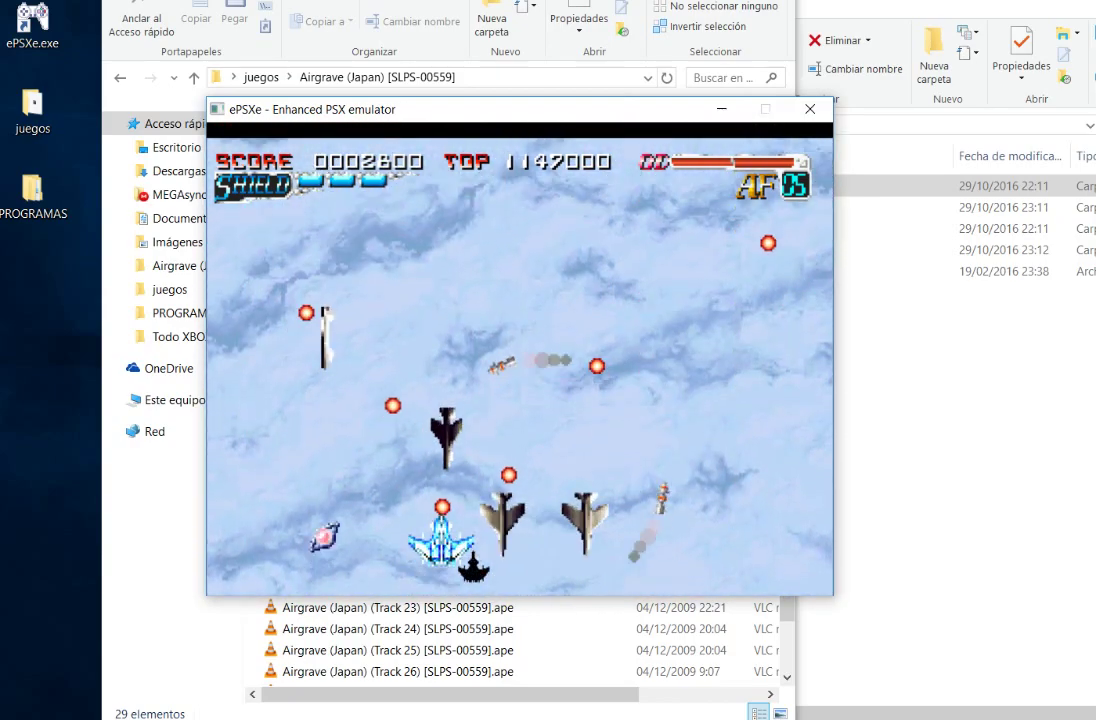
key("Escape")
left_click(84, 5)
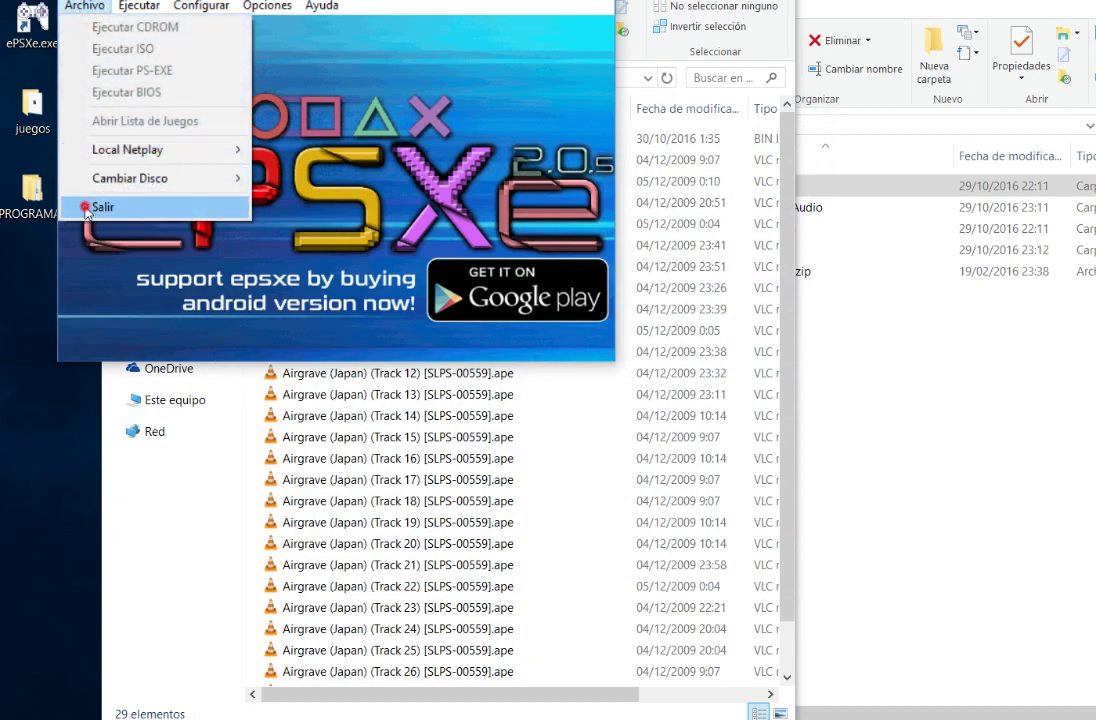
left_click(86, 208)
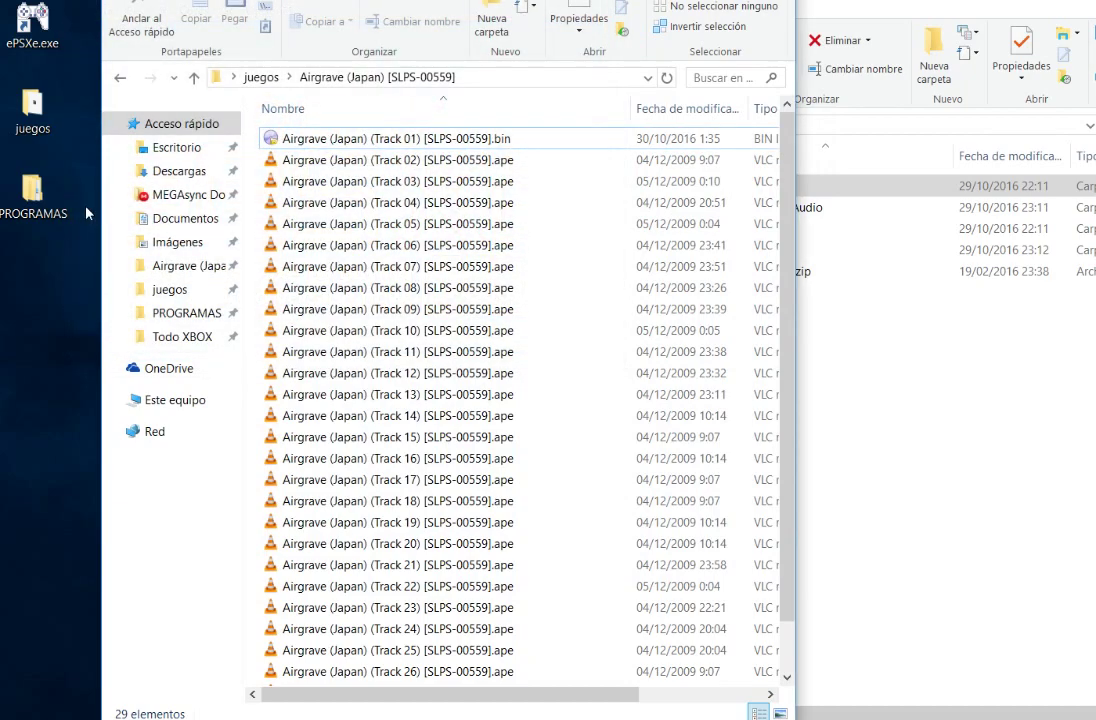
Review the .ape tracks in the Airgrave folder and launch Monkey's Audio from the 02 Monkey's Audio folder in PROGRAMAS
left_click(458, 163)
scroll(479, 185, "down", 2)
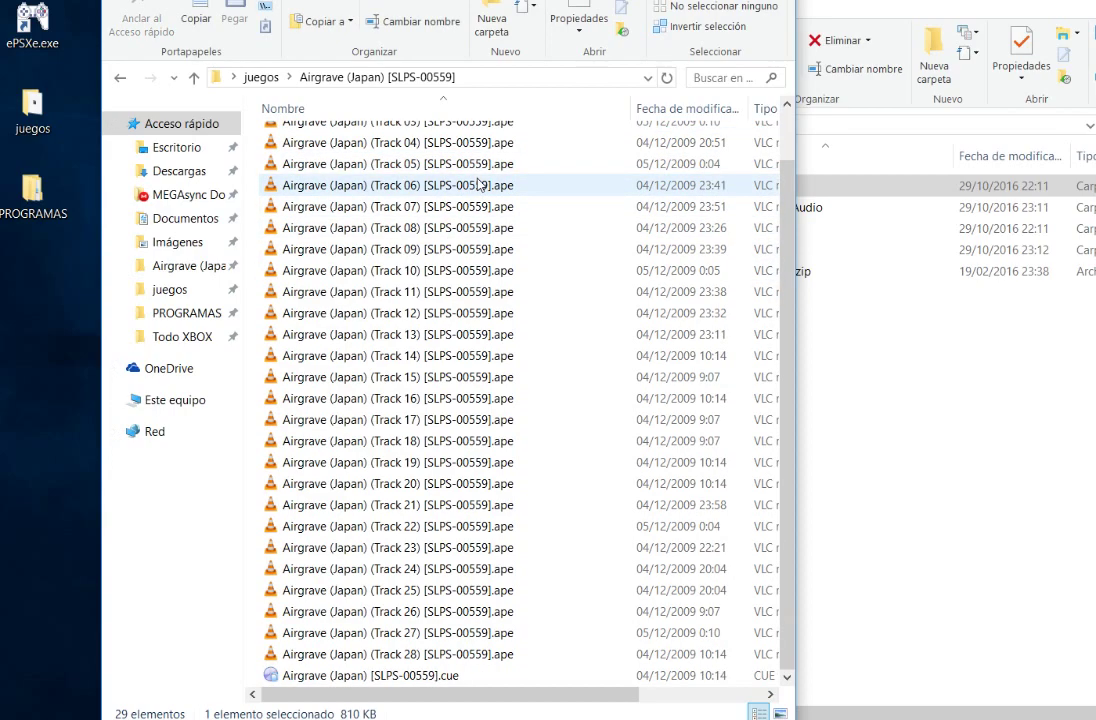
scroll(491, 655, "up", 2)
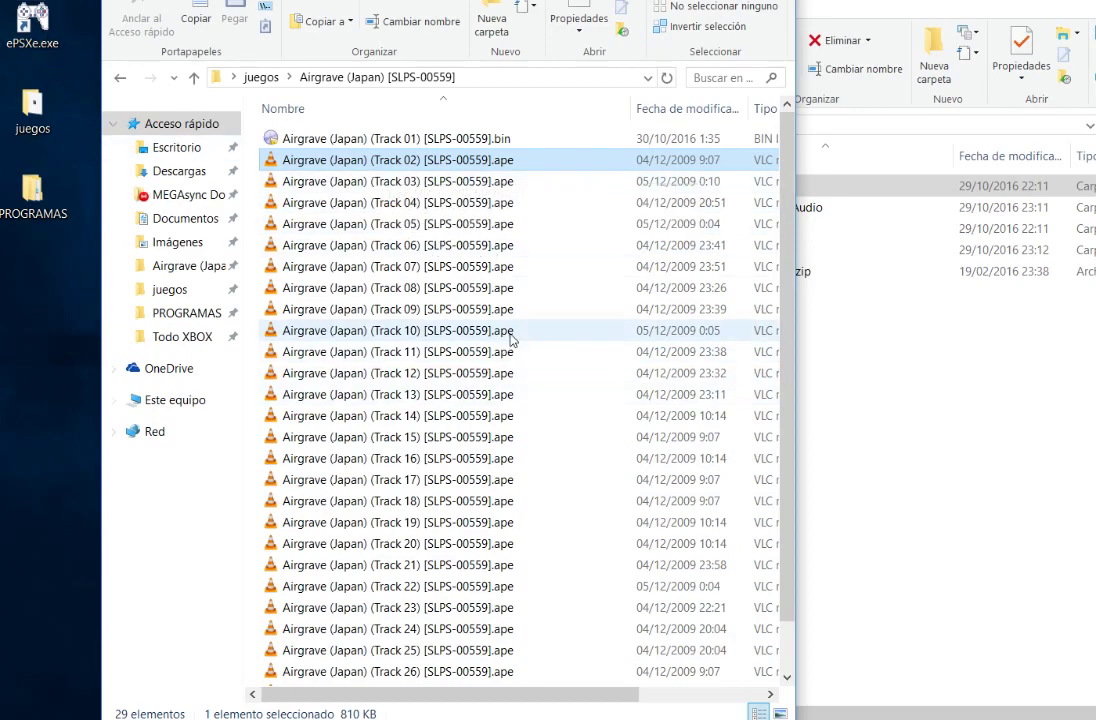
left_click(884, 3)
left_click_drag(884, 3, 968, 0)
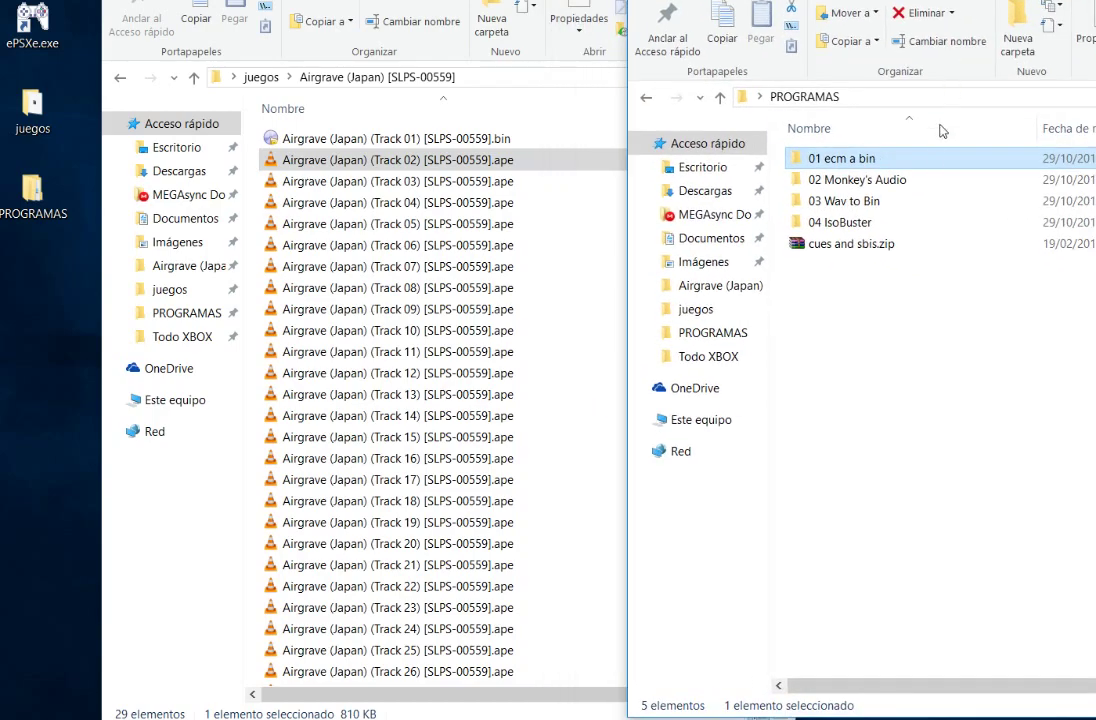
double_click(869, 185)
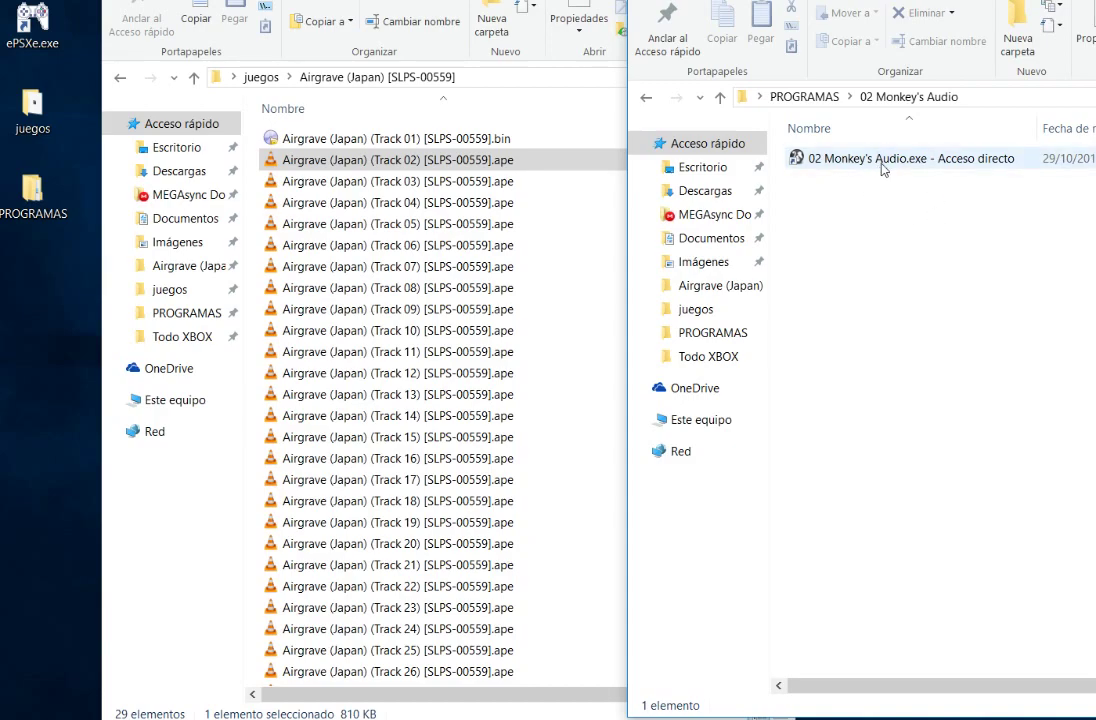
double_click(882, 168)
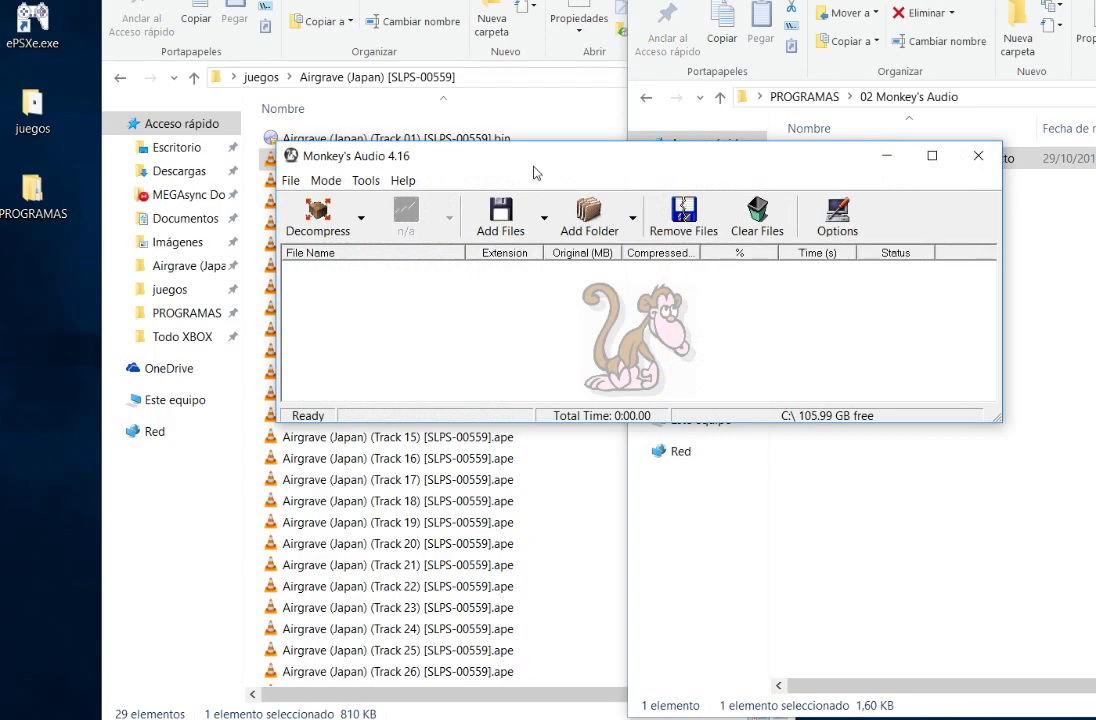
Switch the Monkey's Audio processing mode to Compress and back to Decompress
left_click(361, 218)
left_click(330, 252)
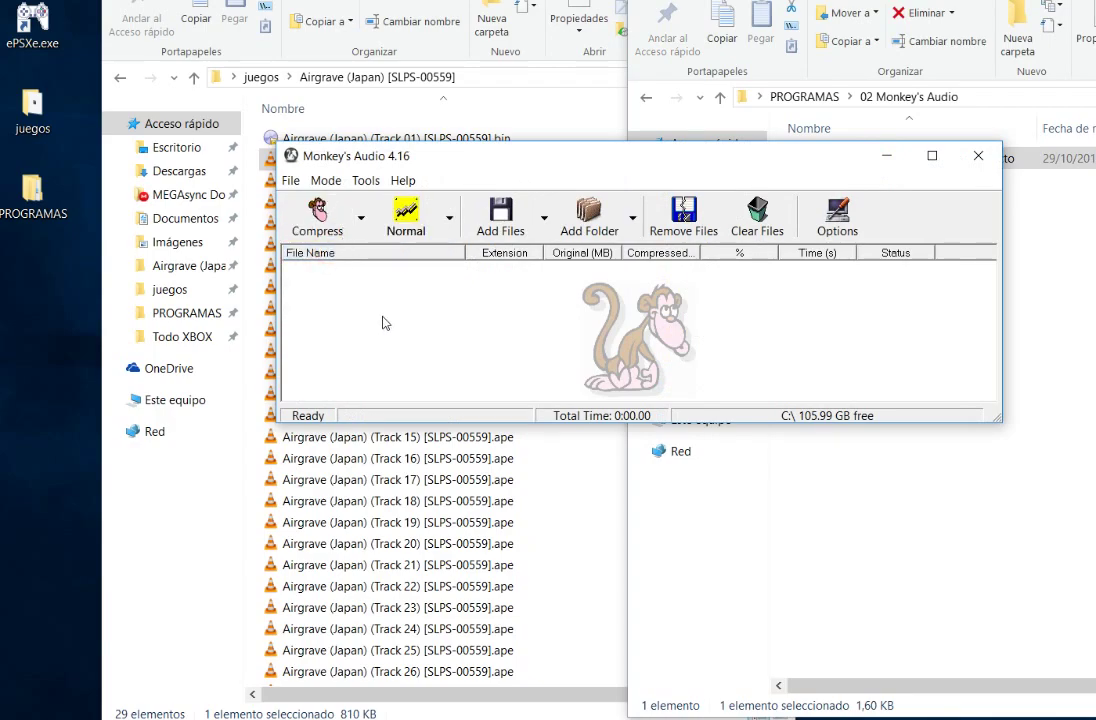
left_click(361, 218)
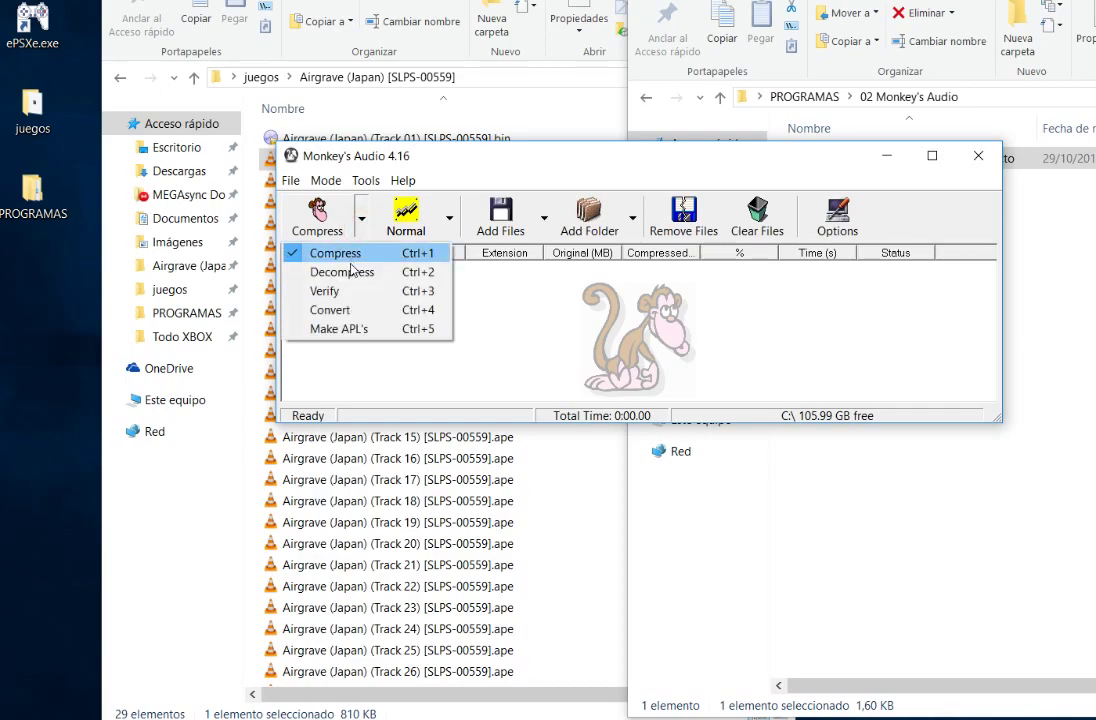
left_click(342, 272)
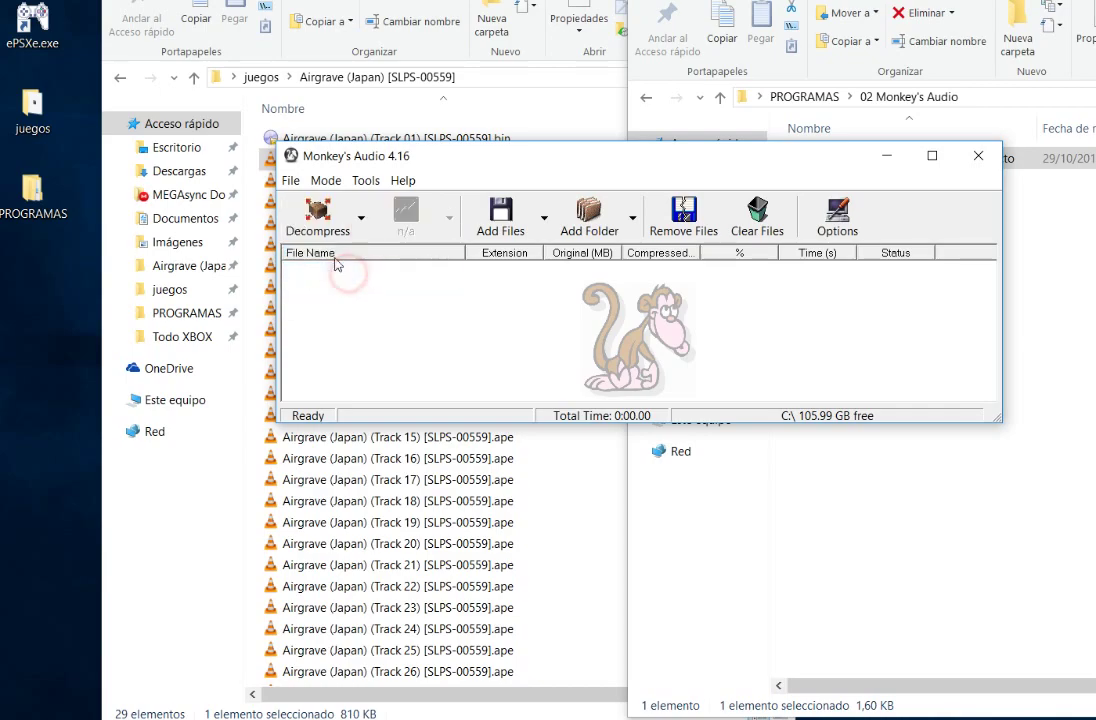
Add the Airgrave .ape files for tracks 02 to 28 to the Monkey's Audio file list
left_click_drag(508, 163, 759, 159)
left_click(452, 162)
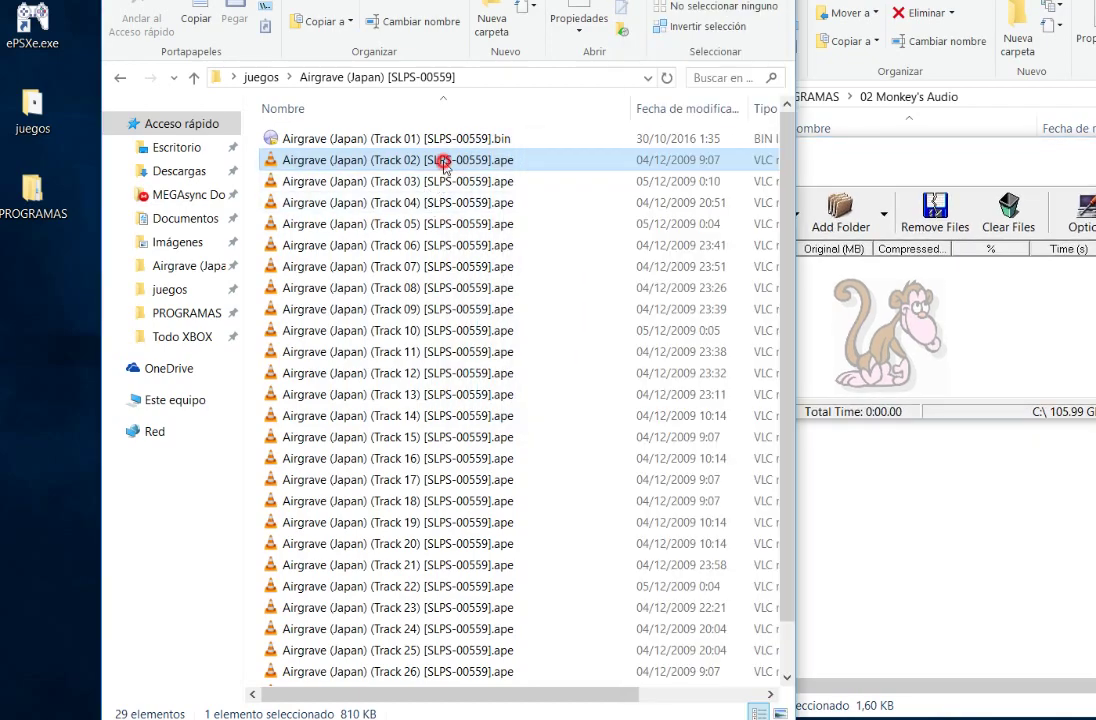
scroll(466, 212, "down", 1)
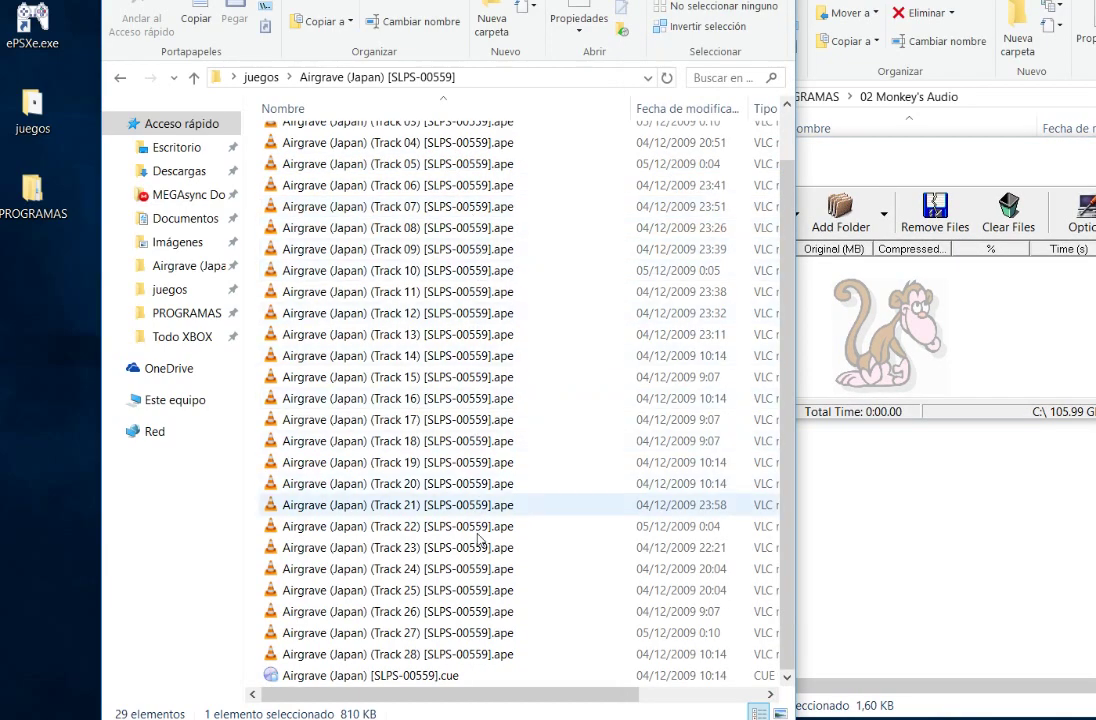
left_click(487, 654, "shift")
scroll(473, 516, "up", 1)
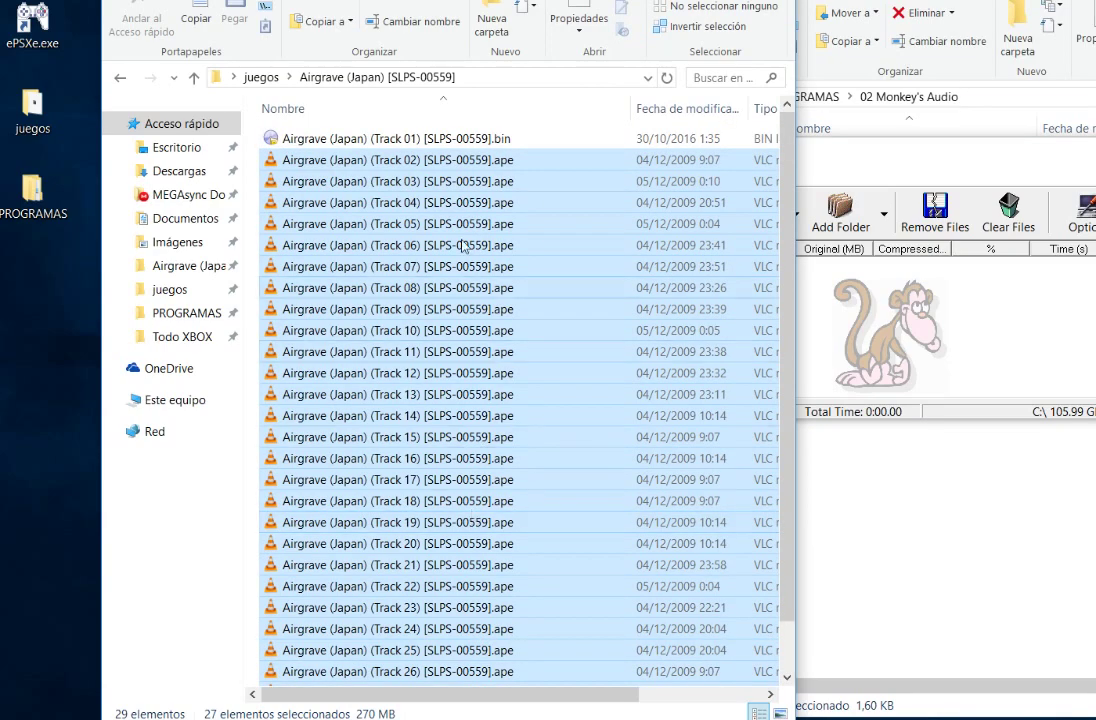
left_click_drag(400, 160, 857, 343)
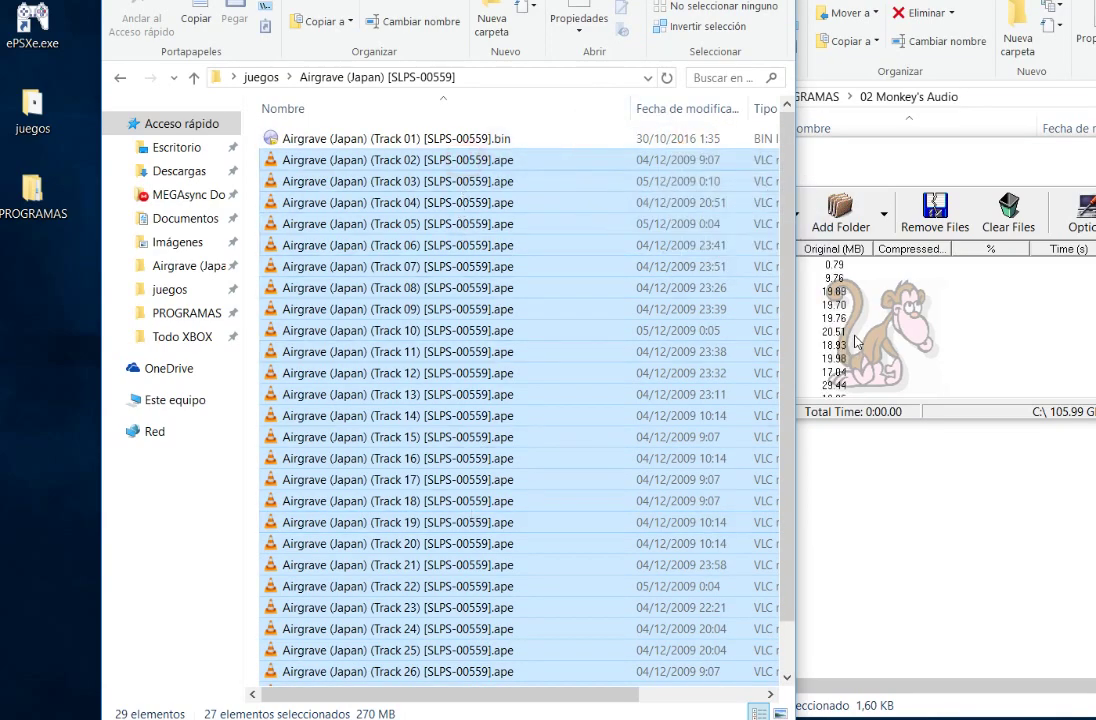
Decompress the queued .ape tracks to .wav files and close Monkey's Audio once all are processed
left_click_drag(885, 156, 595, 156)
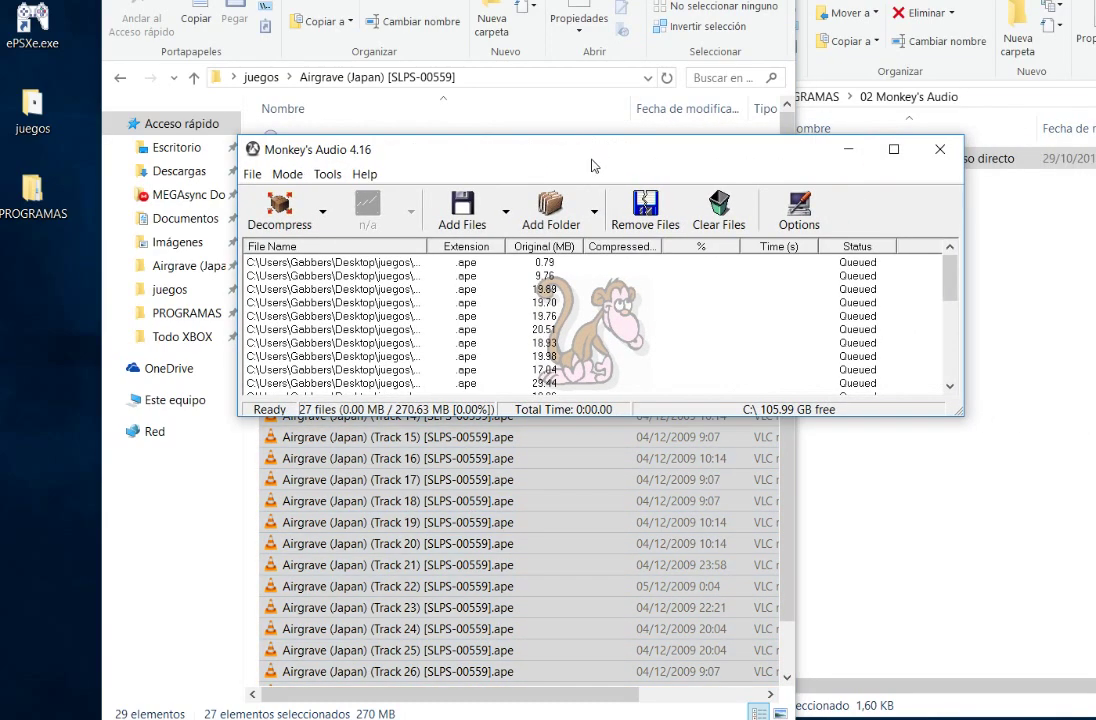
left_click(280, 210)
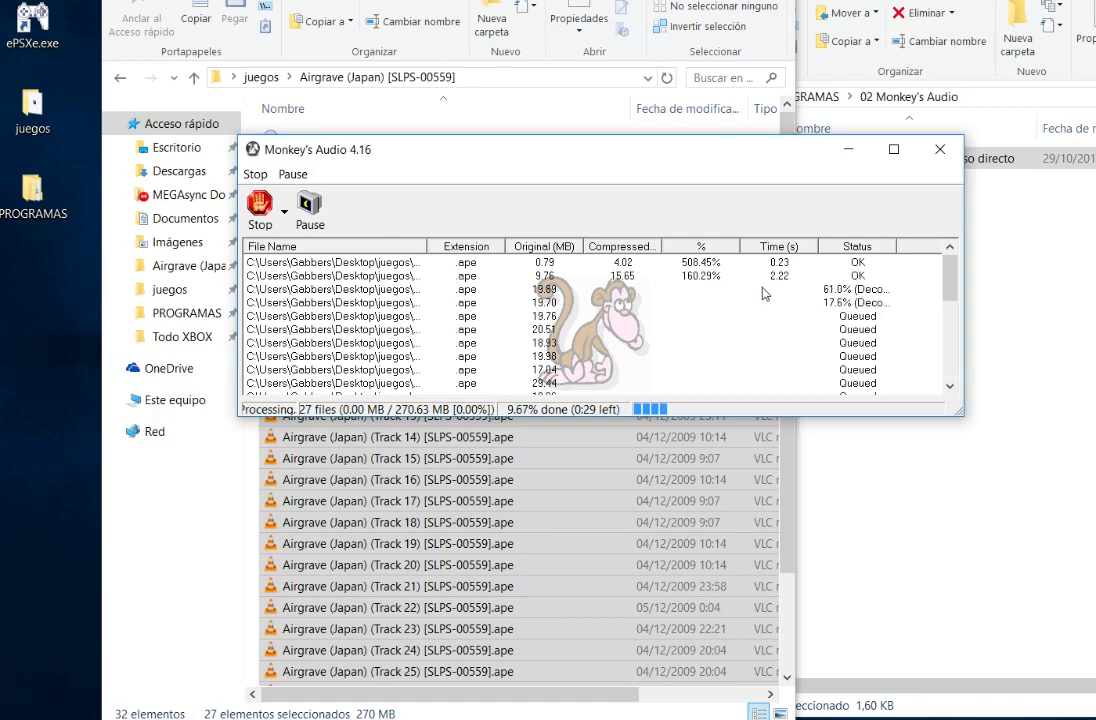
left_click(583, 149)
left_click_drag(583, 149, 570, 388)
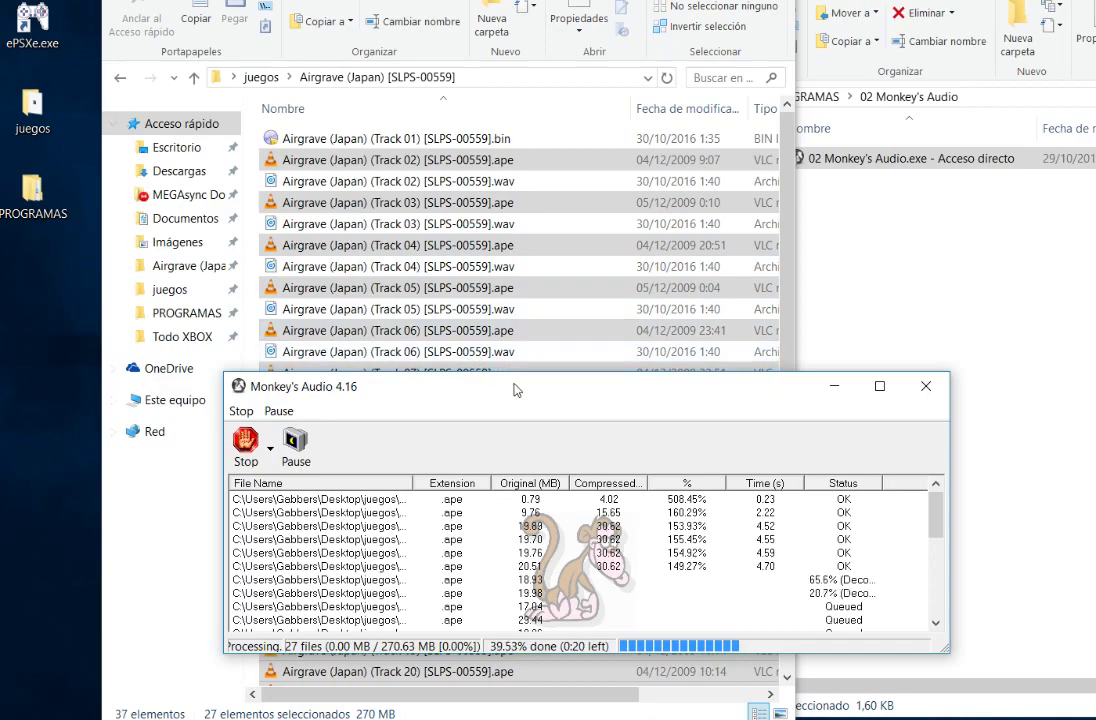
left_click_drag(517, 392, 556, 84)
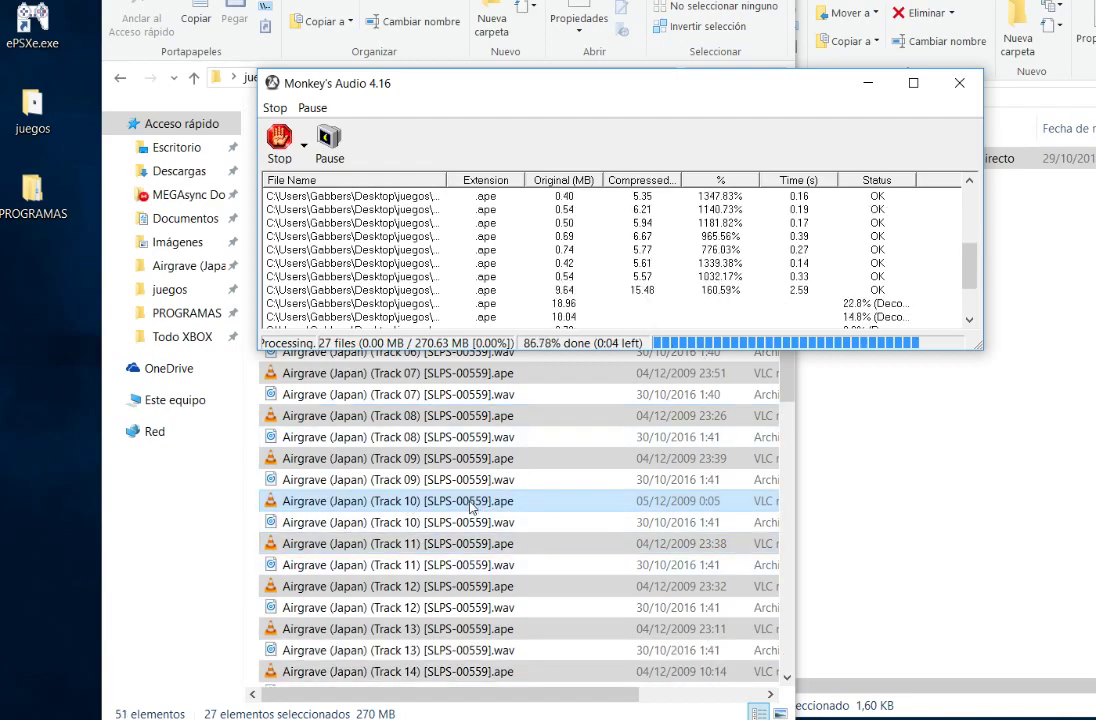
left_click_drag(622, 87, 542, 132)
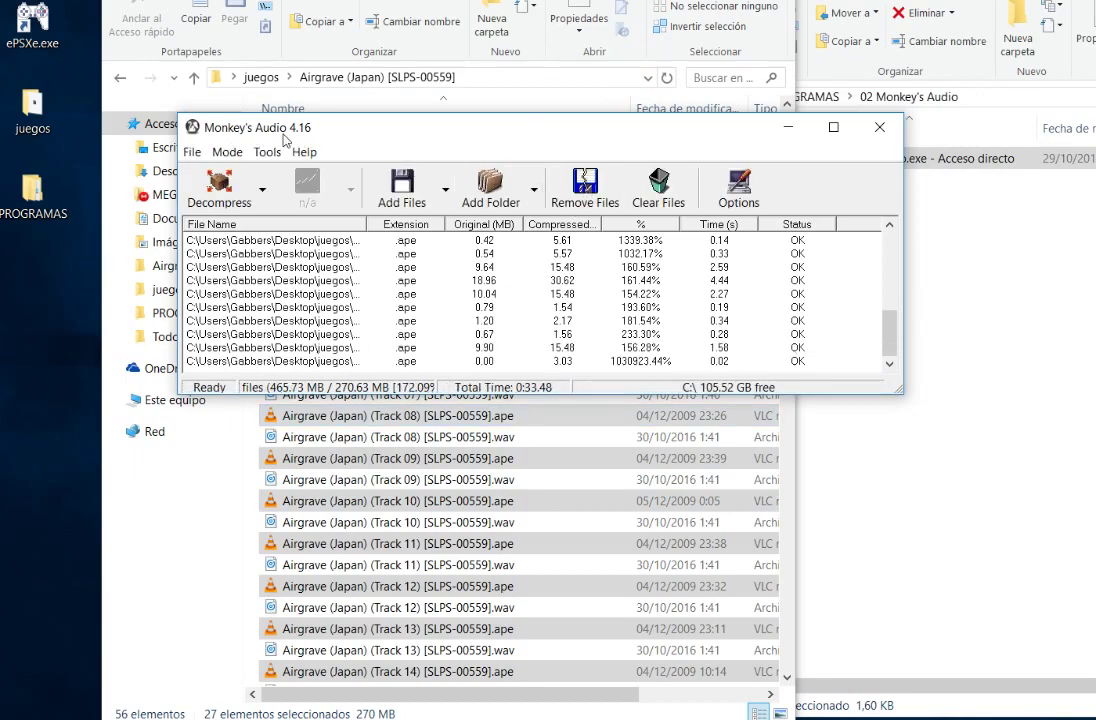
left_click(877, 128)
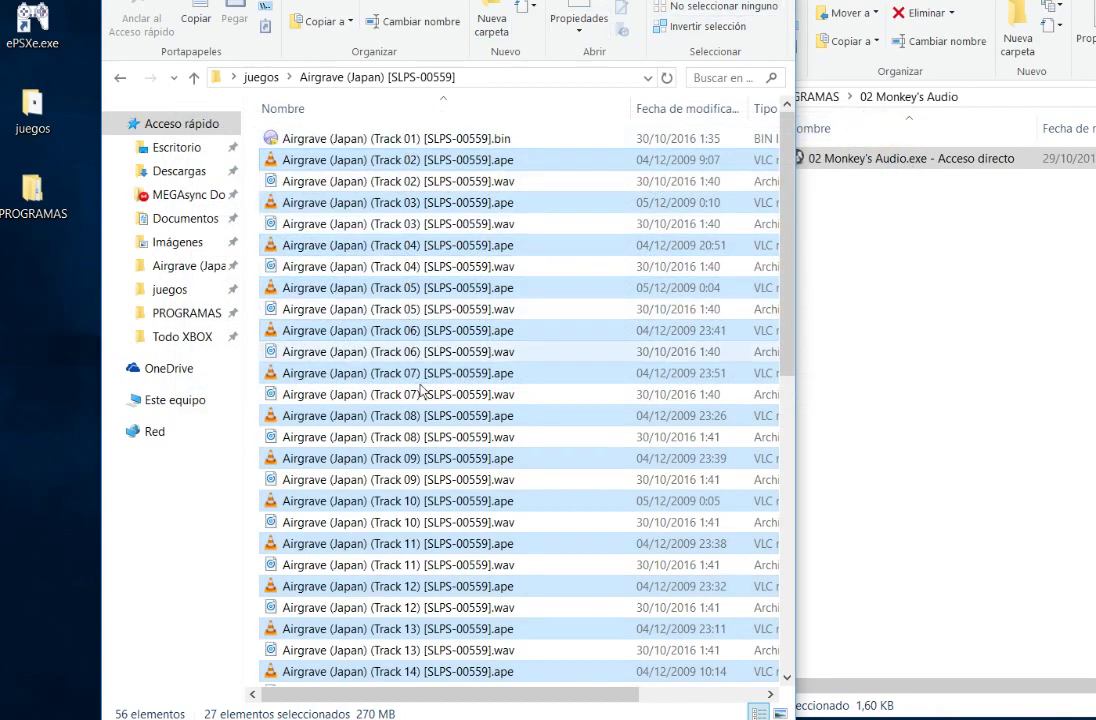
Delete the original .ape files for tracks 02 to 28 and review the remaining .wav files
right_click(461, 161)
left_click(514, 425)
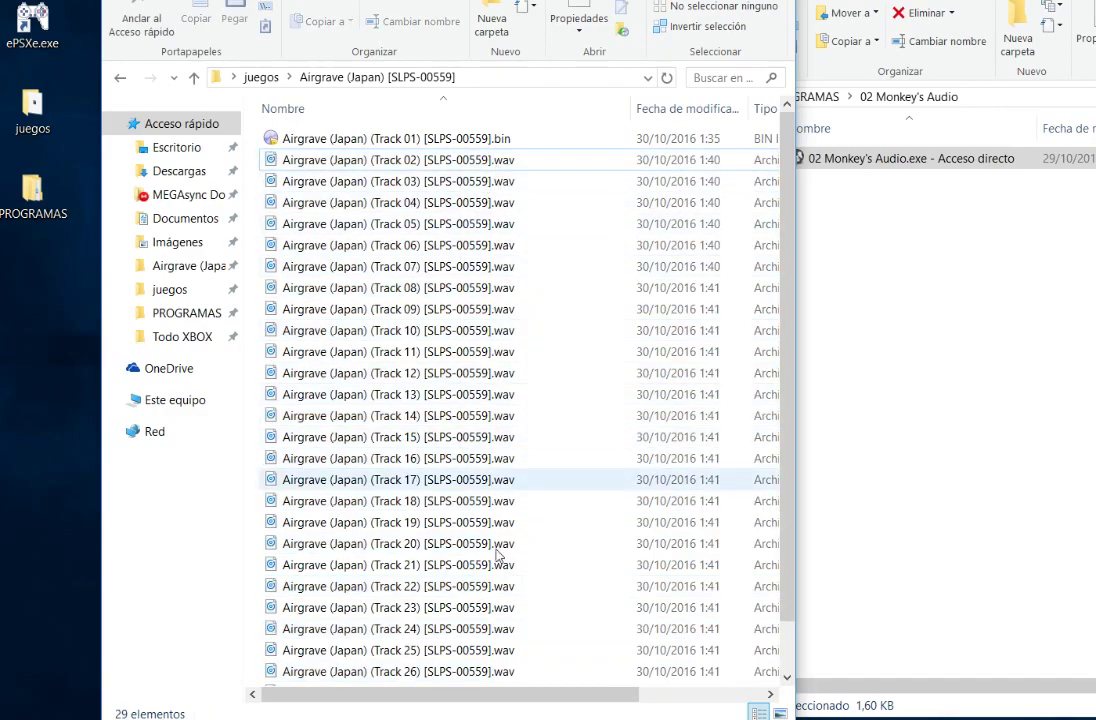
scroll(480, 440, "down", 1)
scroll(474, 470, "up", 1)
Open the 03 Wav to Bin folder inside PROGRAMAS
left_click(878, 269)
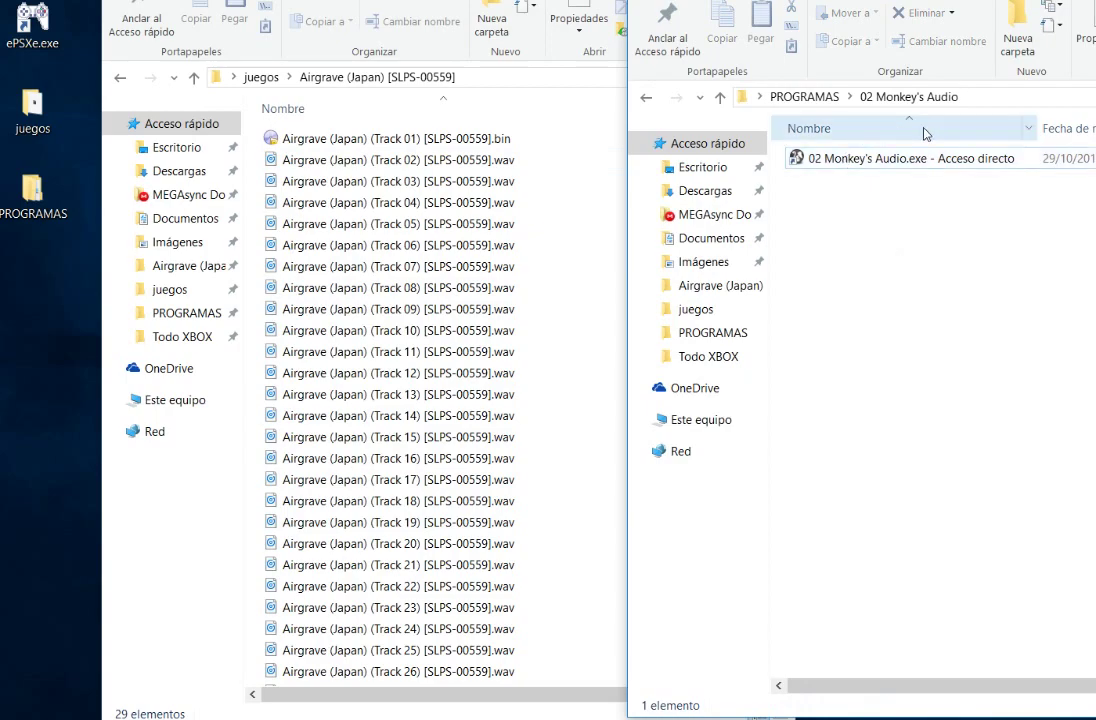
left_click(786, 96)
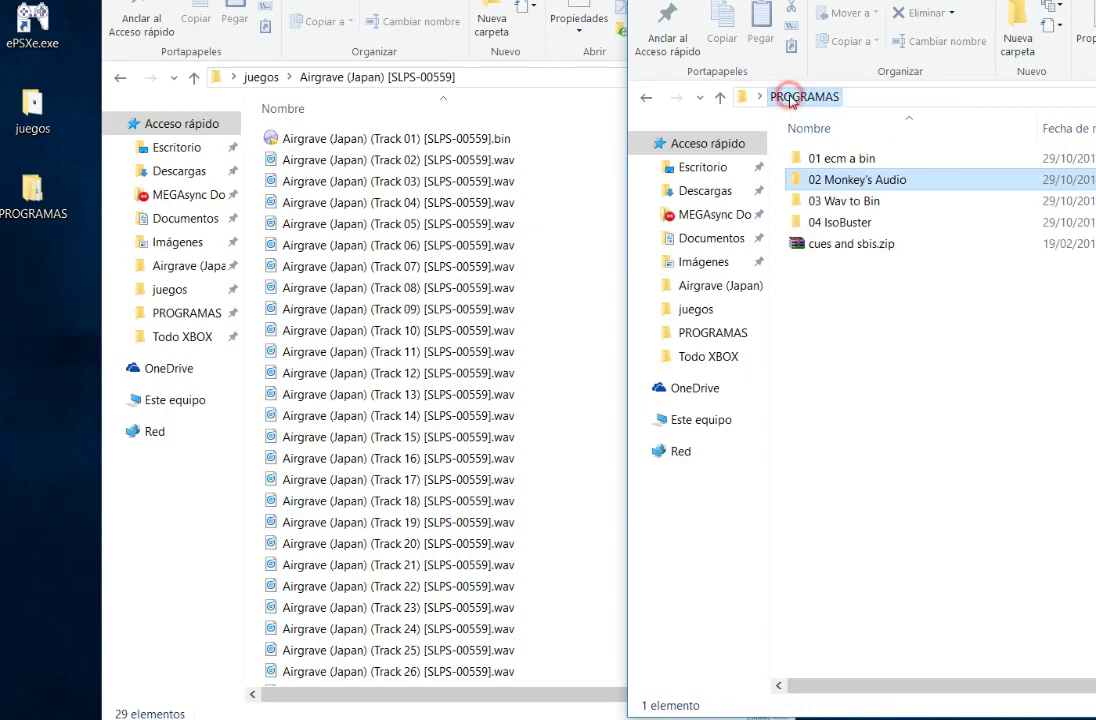
double_click(867, 203)
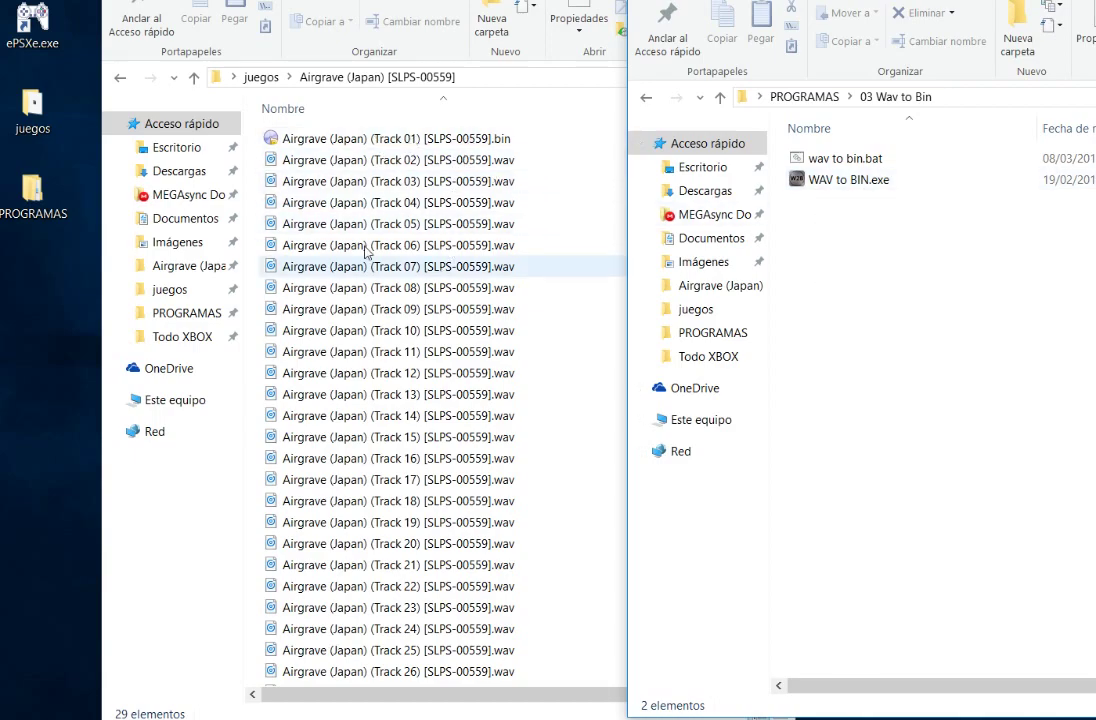
Convert the .wav files for tracks 02 to 28 to .bin by opening them with WAV to BIN.exe
left_click(443, 167)
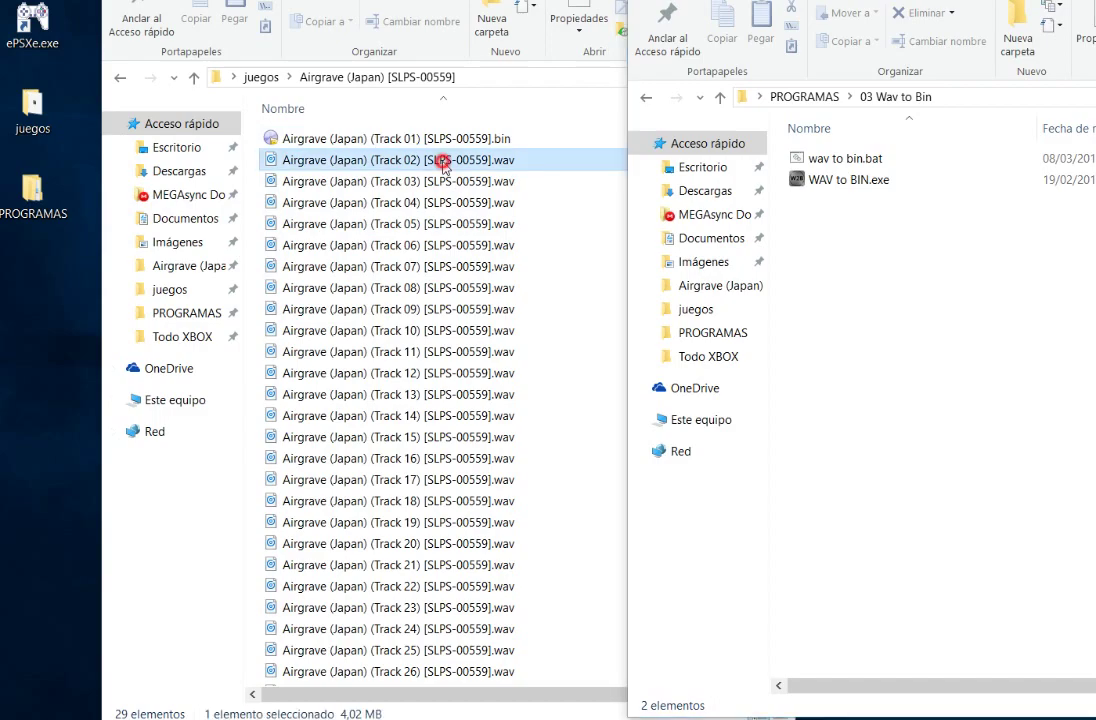
scroll(465, 246, "down", 1)
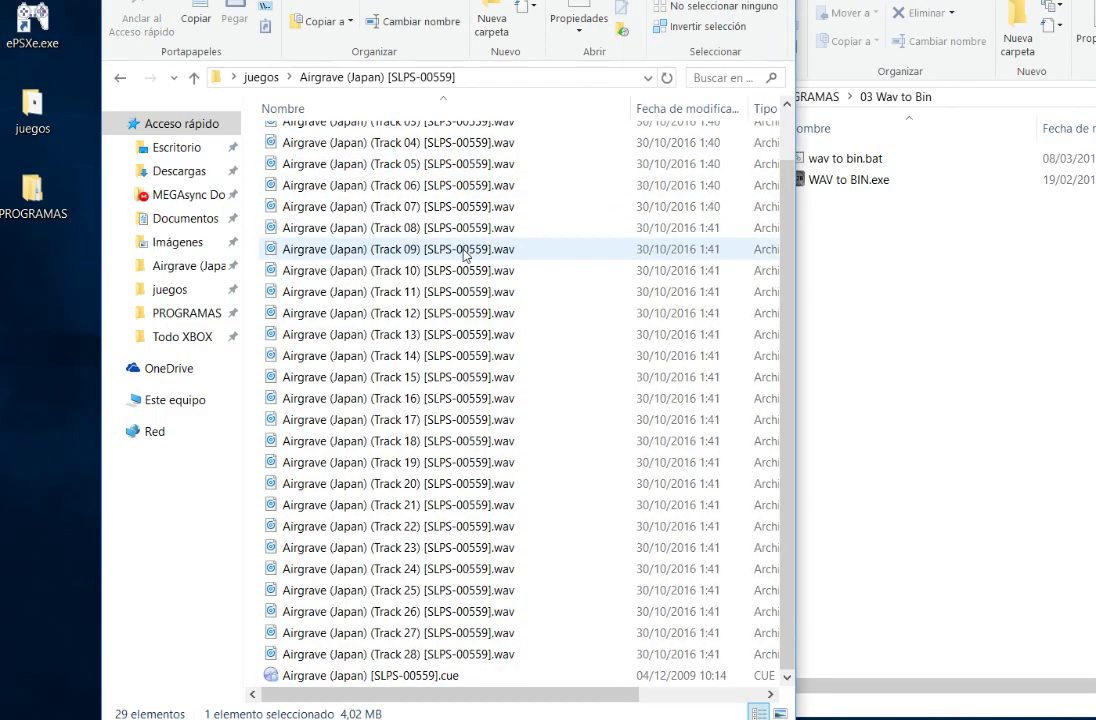
left_click(510, 654, "shift")
left_click_drag(815, 37, 860, 37)
left_click_drag(335, 186, 863, 187)
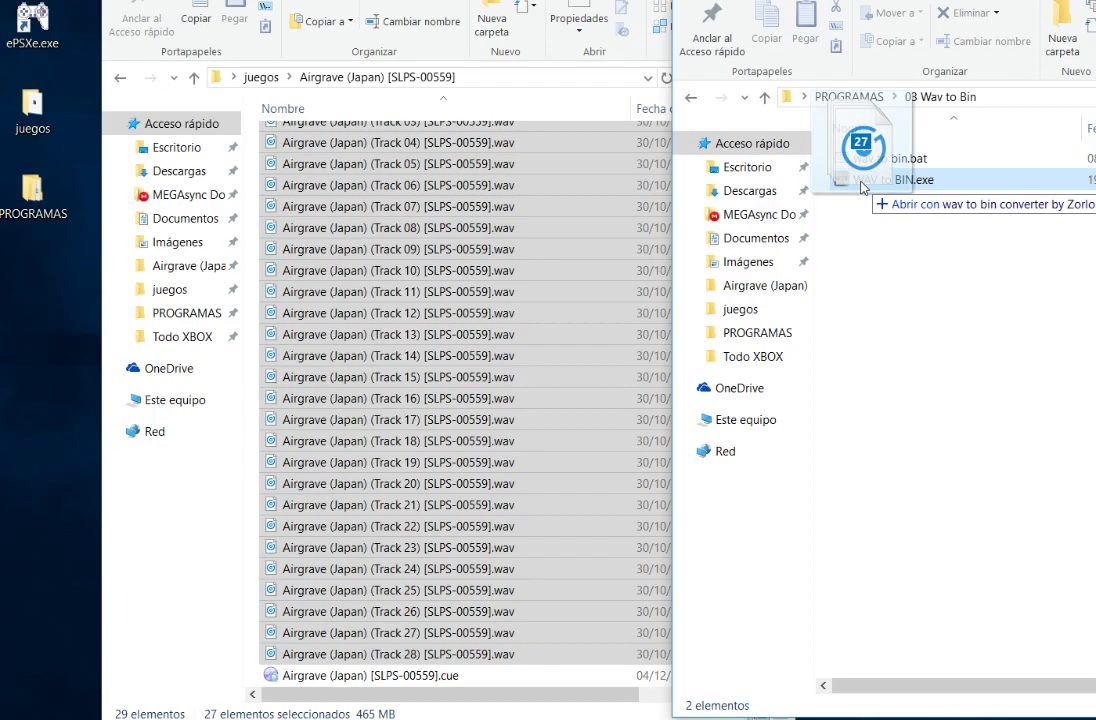
left_click_drag(863, 186, 863, 186)
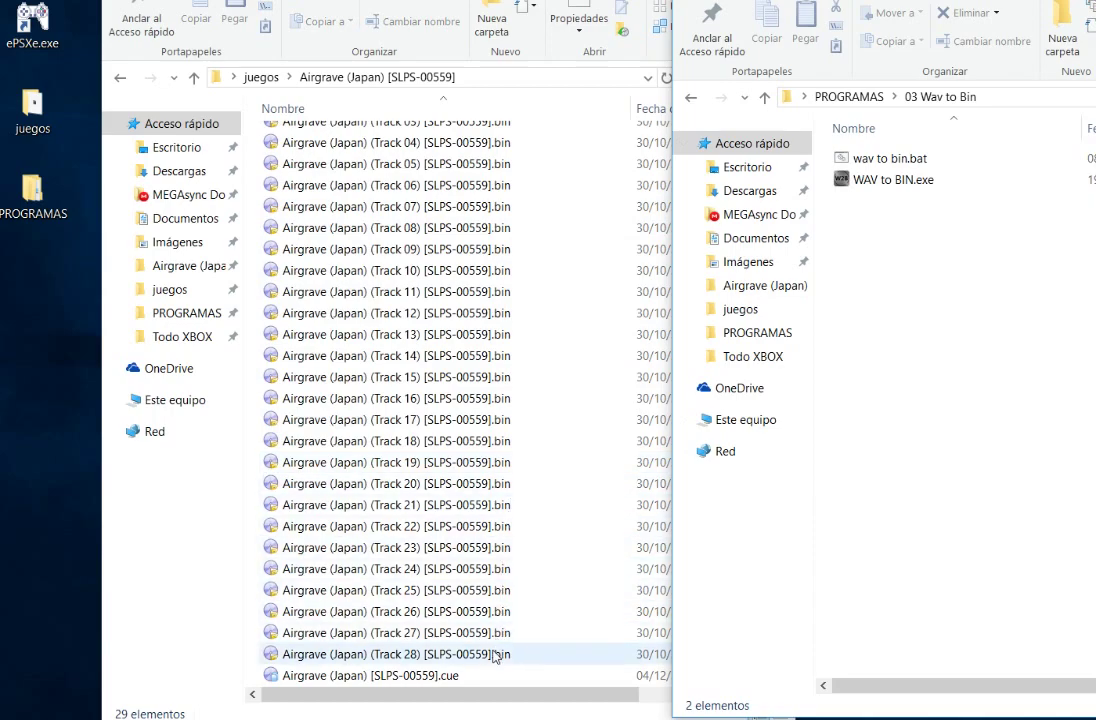
Review the converted .bin tracks and the .cue file in the Airgrave (Japan) [SLPS-00559] folder
scroll(473, 487, "up", 1)
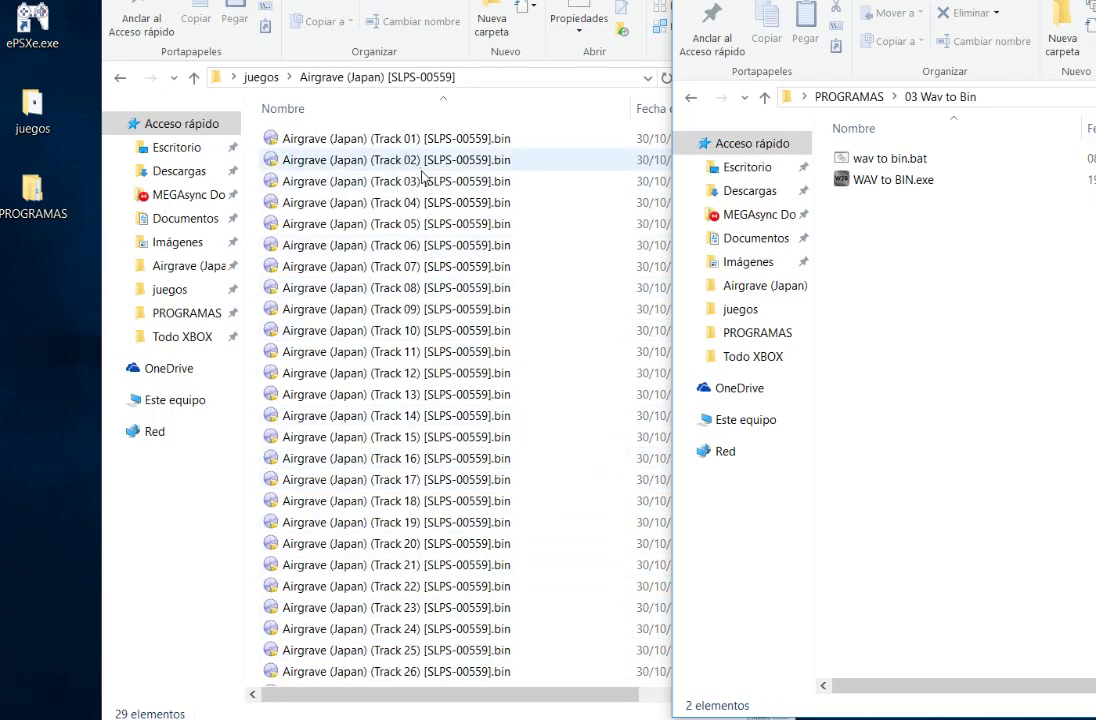
scroll(428, 226, "down", 1)
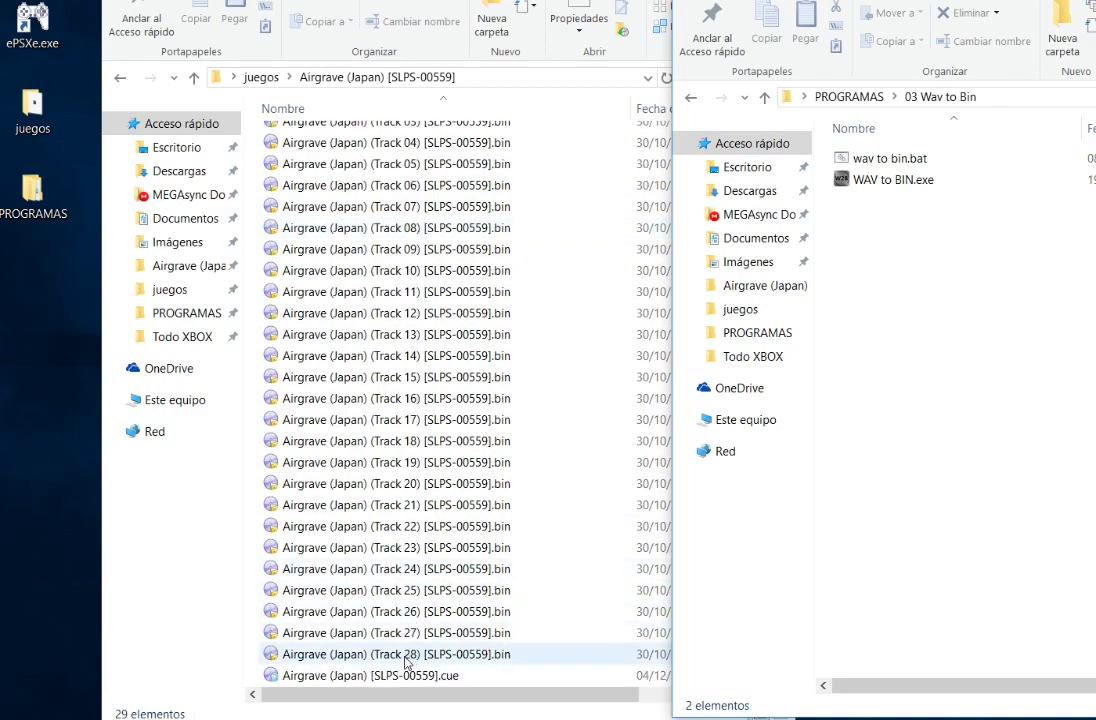
left_click(105, 112)
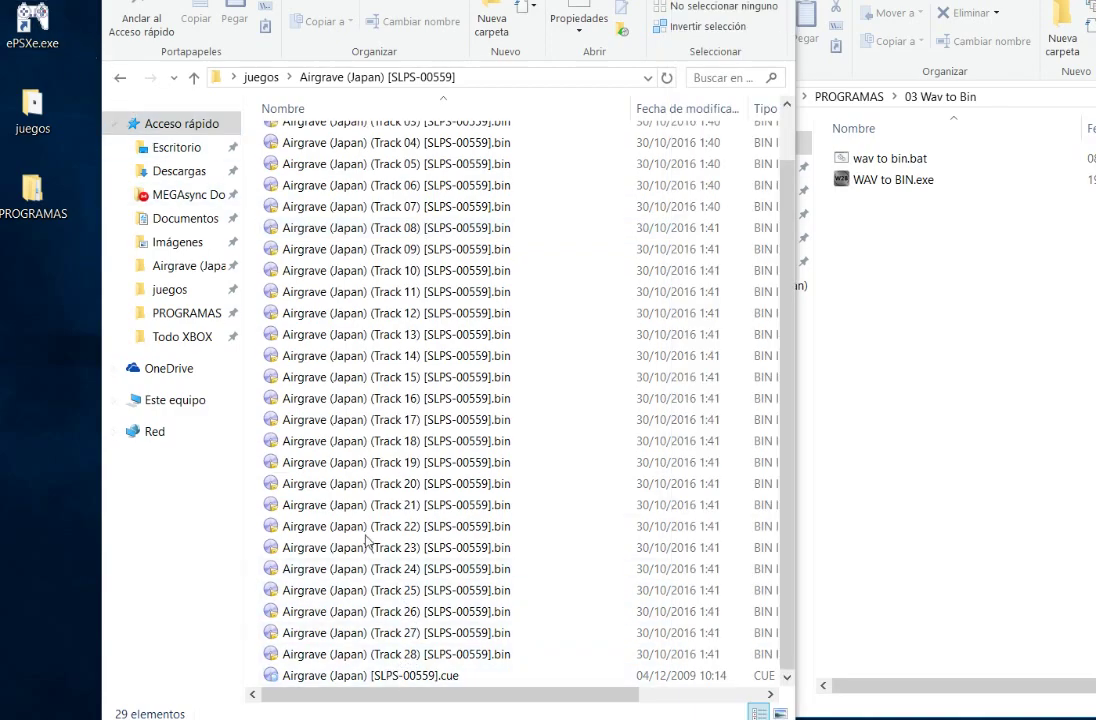
scroll(460, 600, "up", 1)
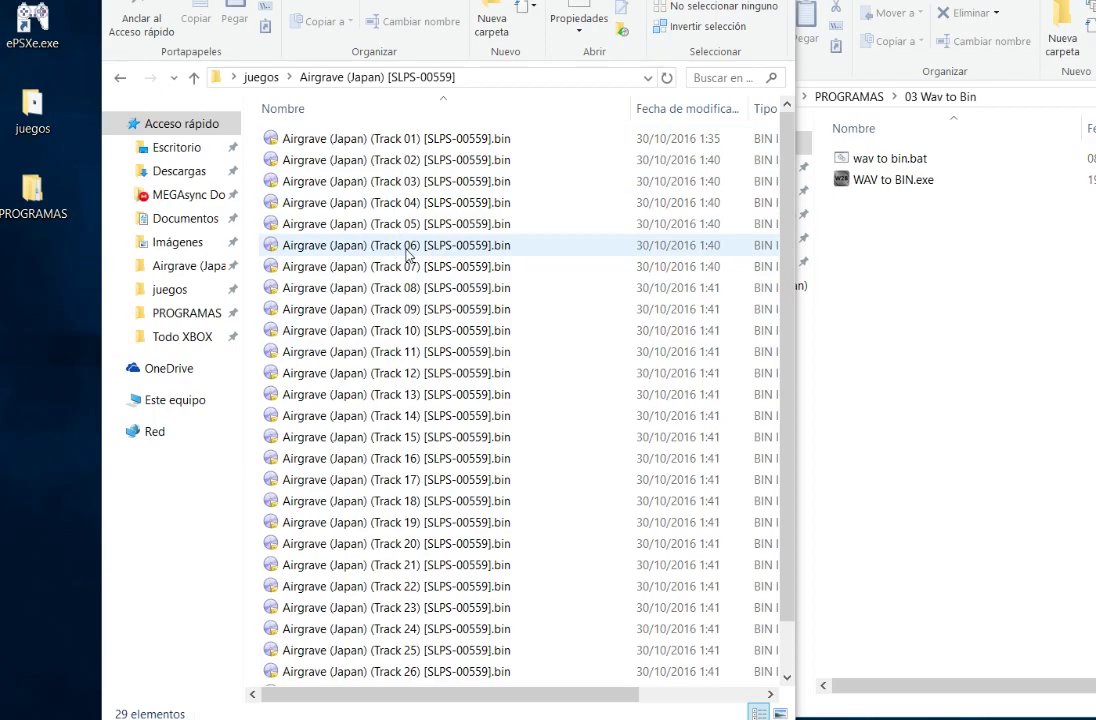
scroll(407, 254, "down", 1)
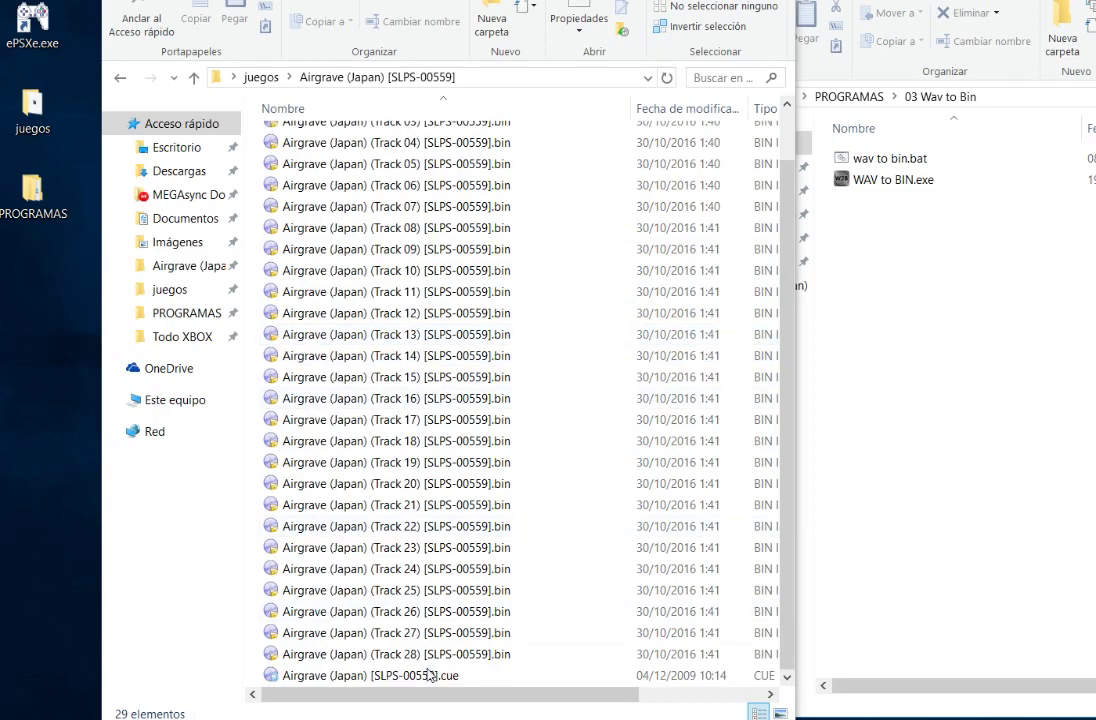
scroll(385, 440, "up", 1)
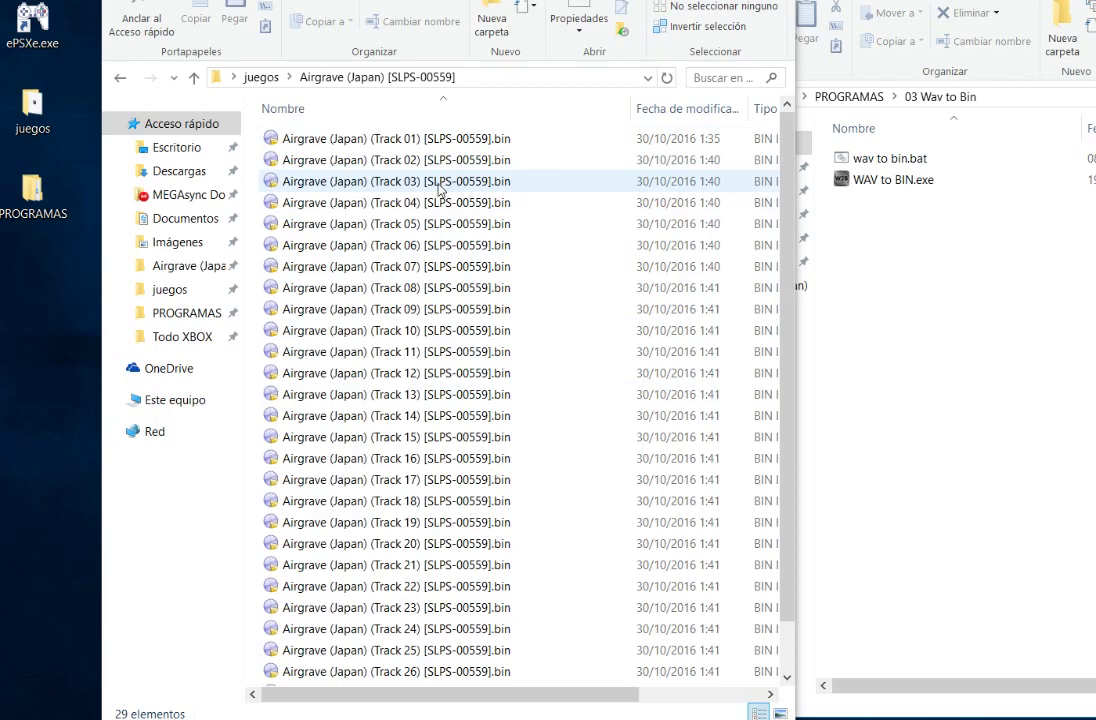
Launch IsoBuster from the 04 IsoBuster folder in PROGRAMAS and move its window fully into view
left_click(850, 96)
left_click(912, 224)
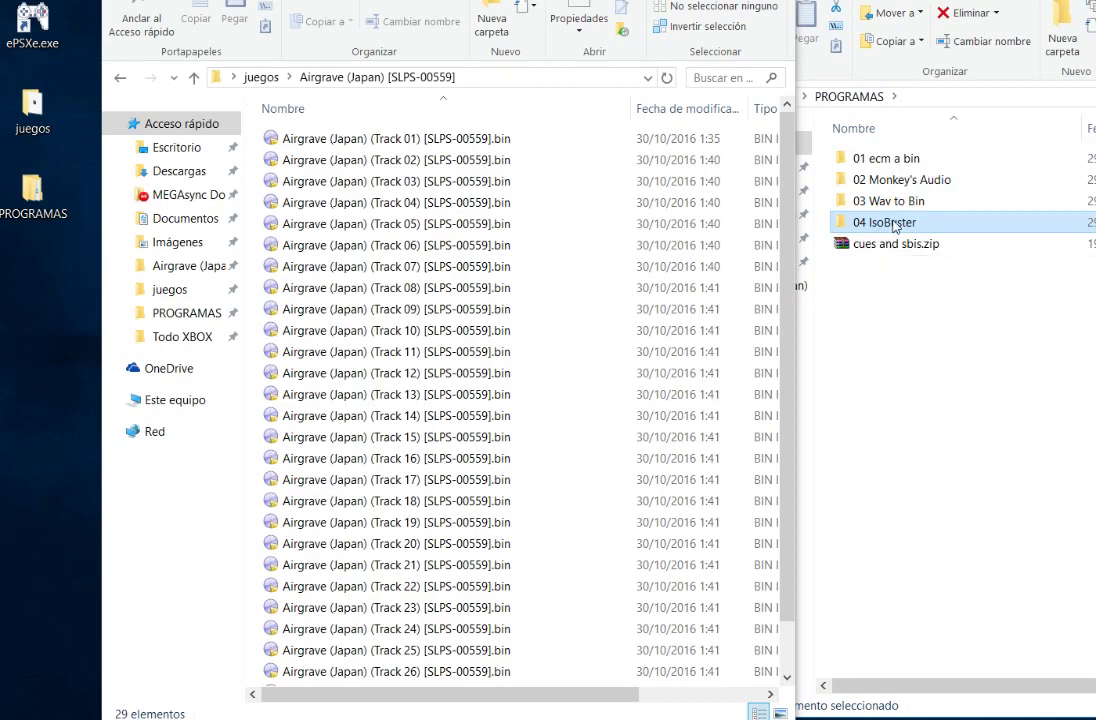
double_click(893, 224)
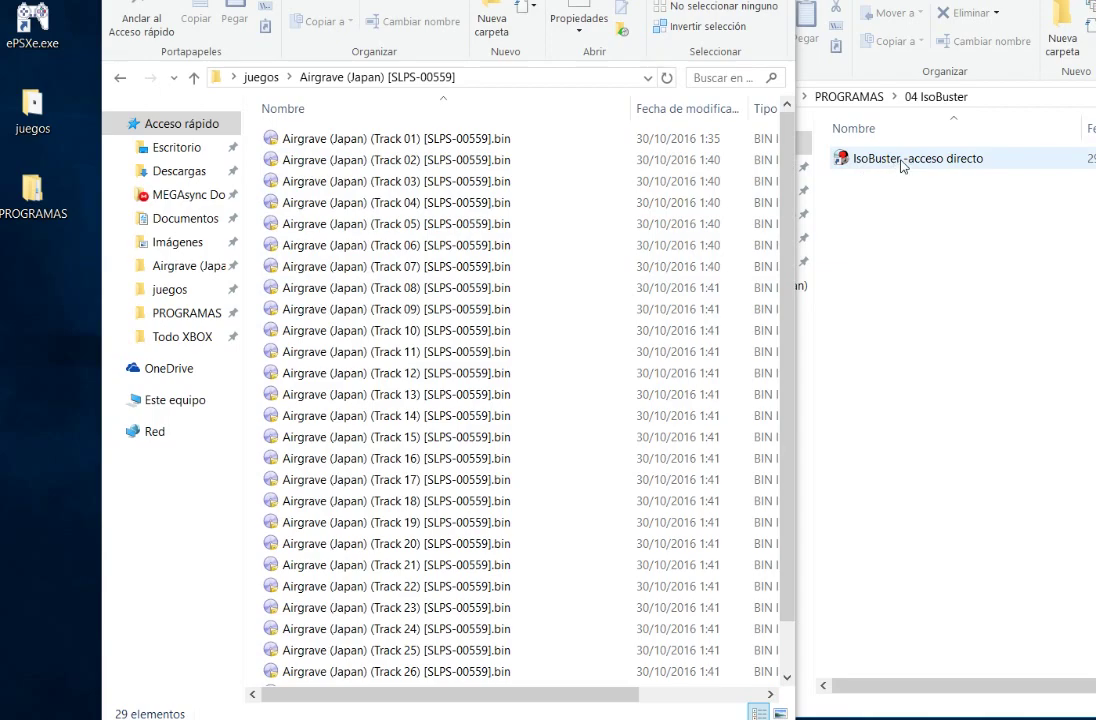
left_click(902, 163)
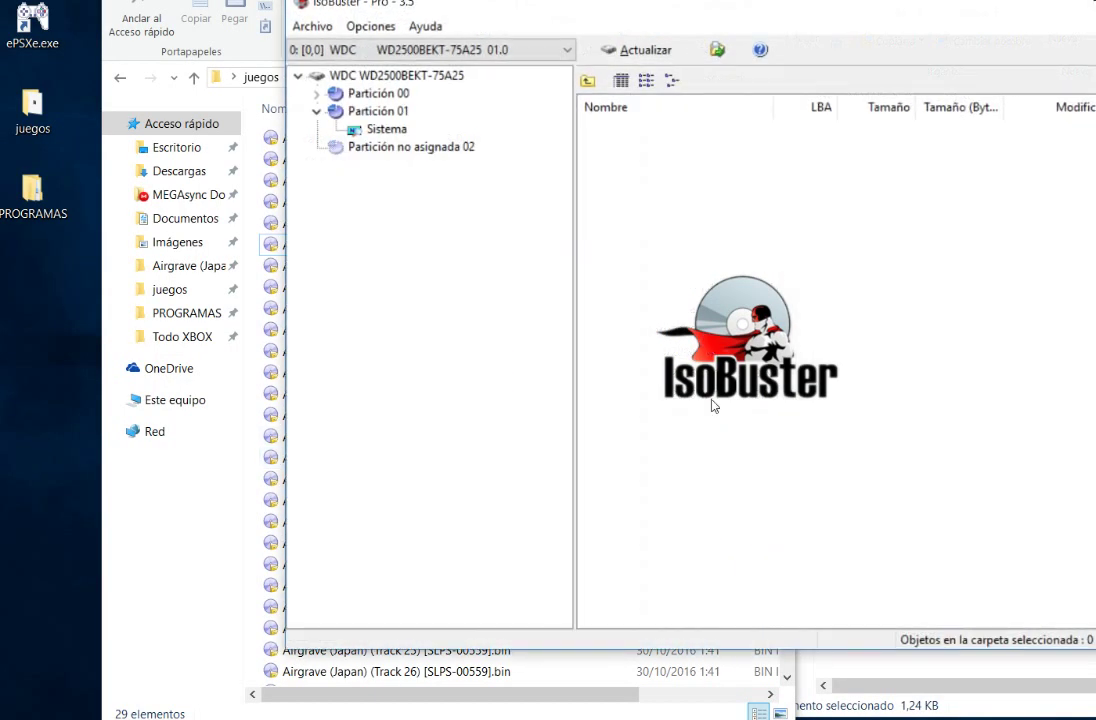
left_click_drag(621, 15, 467, 61)
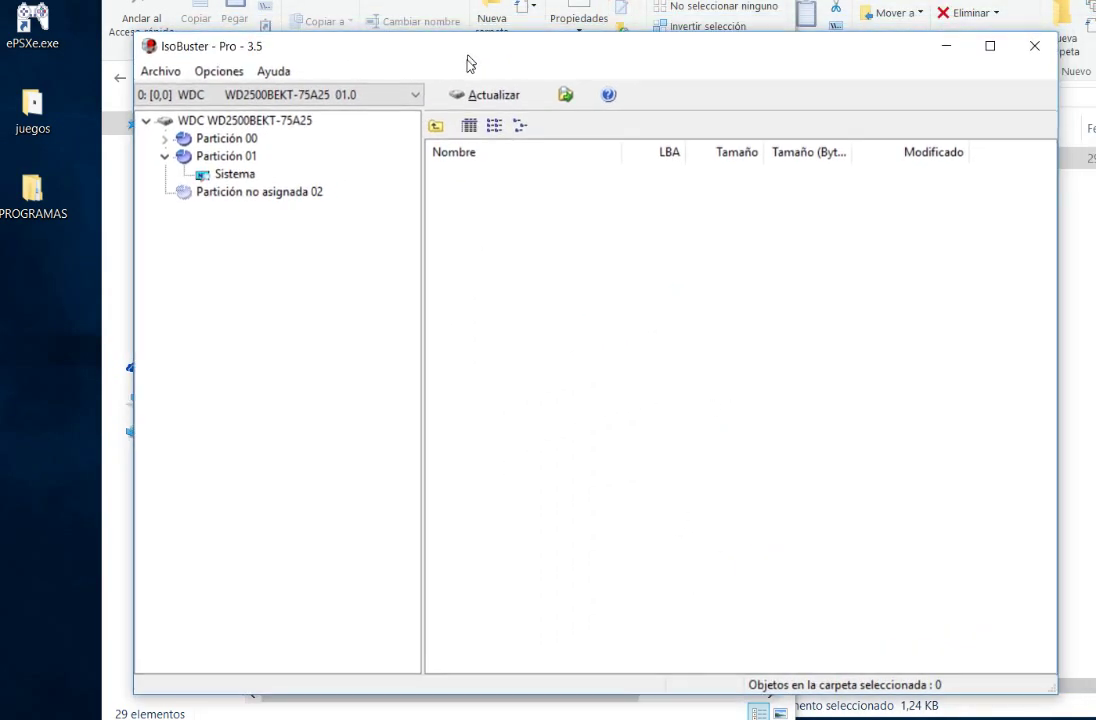
Open the image file Airgrave (Japan) [SLPS-00559].cue in IsoBuster
left_click(155, 73)
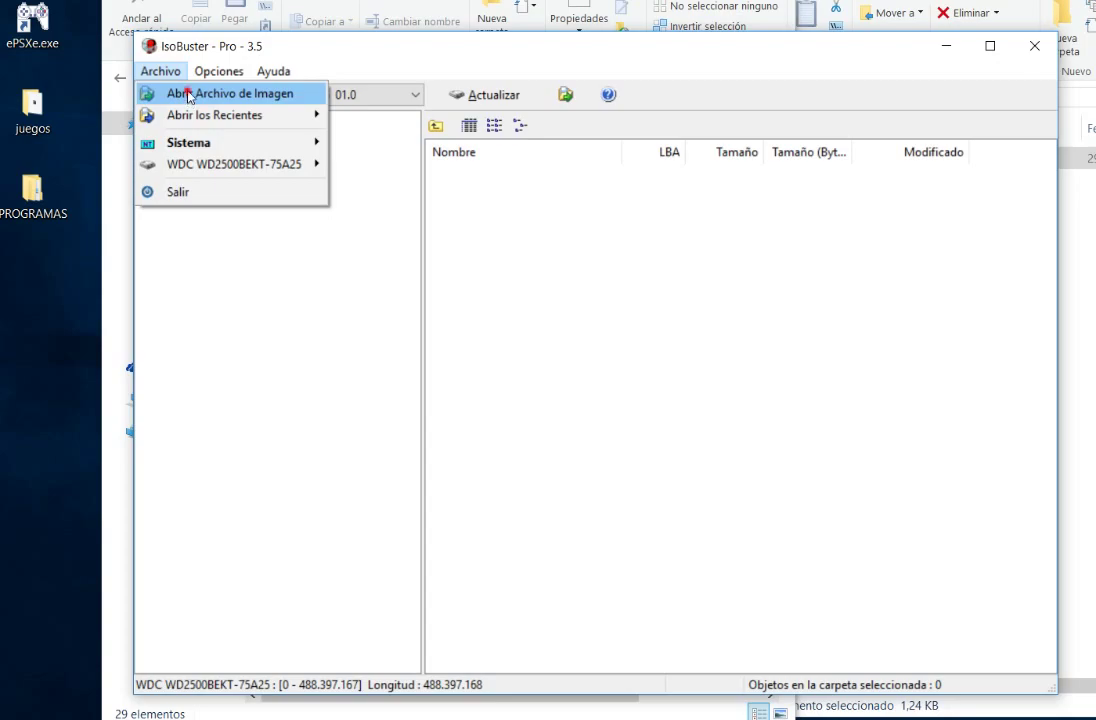
left_click(189, 95)
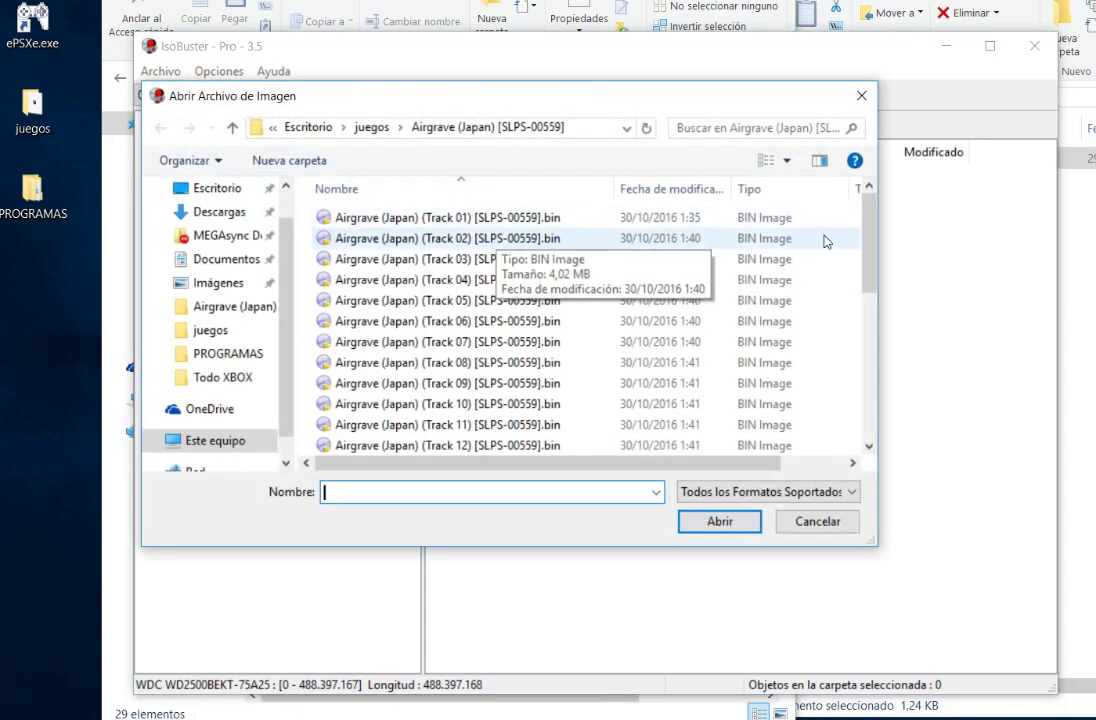
left_click_drag(866, 240, 868, 396)
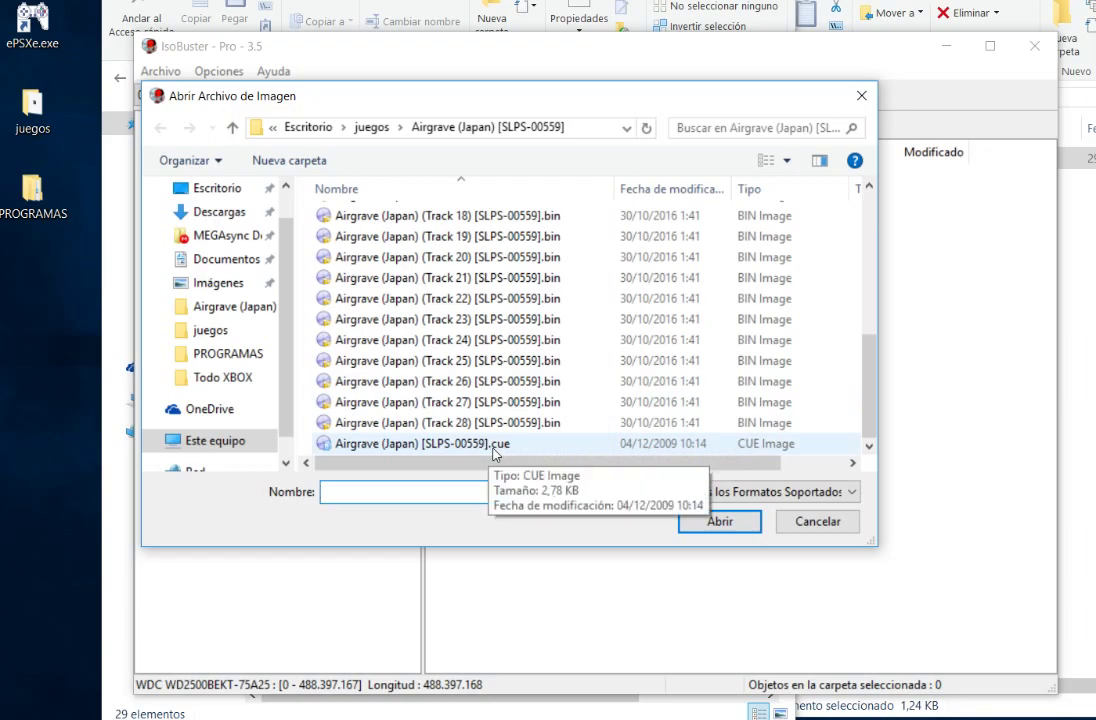
left_click_drag(868, 403, 864, 259)
scroll(868, 268, "down", 6)
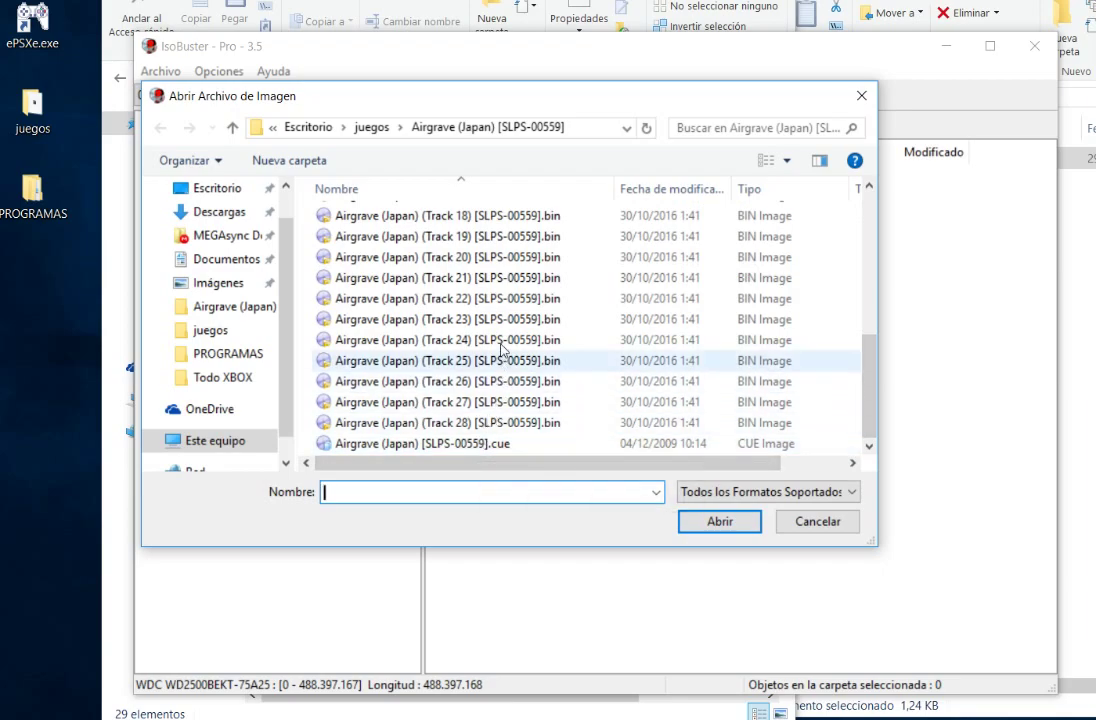
double_click(481, 452)
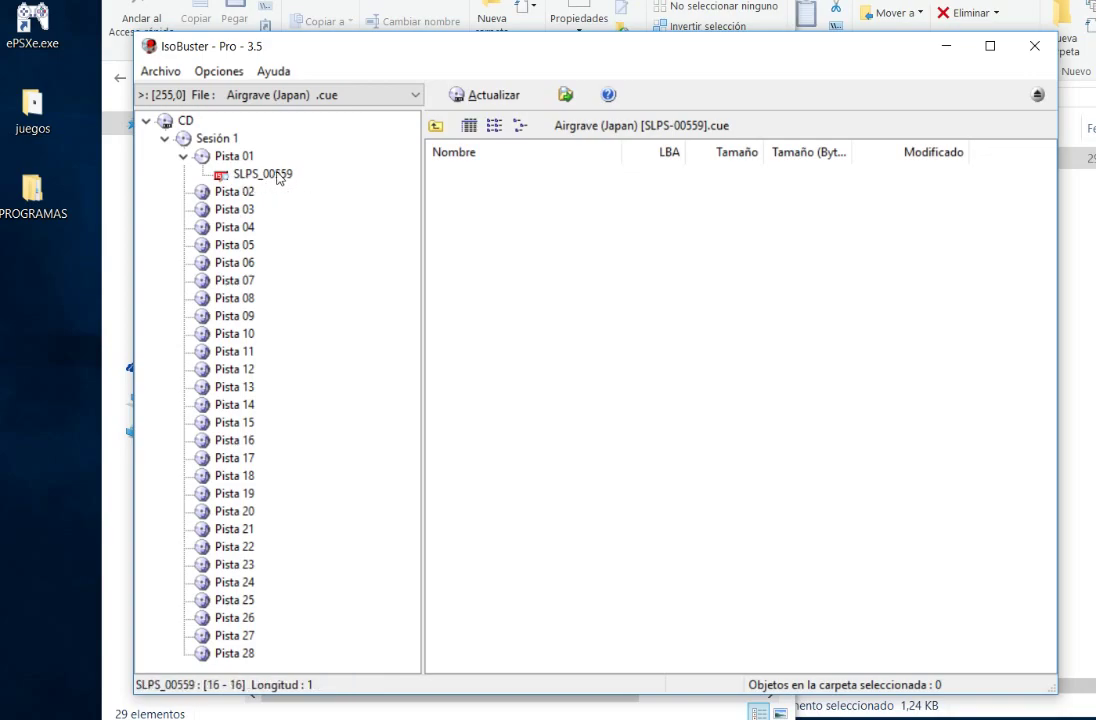
Collapse the track tree to the CD entry and start extracting the whole CD as a RAW (*.bin, *.iso) image
left_click(165, 138)
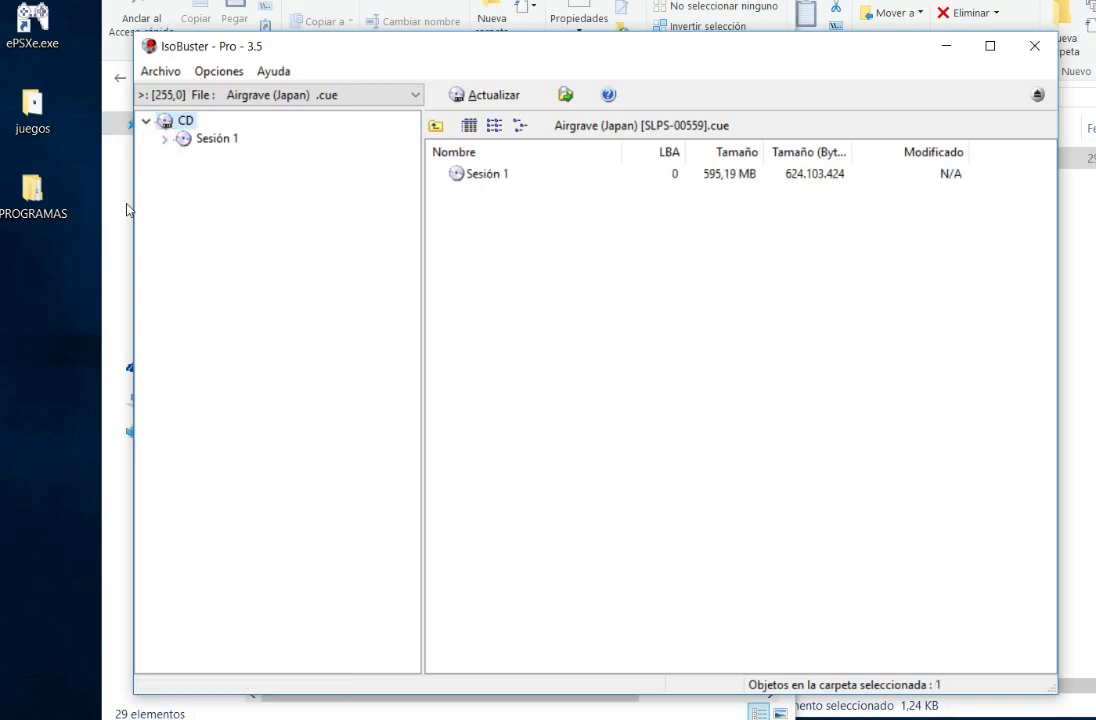
double_click(178, 121)
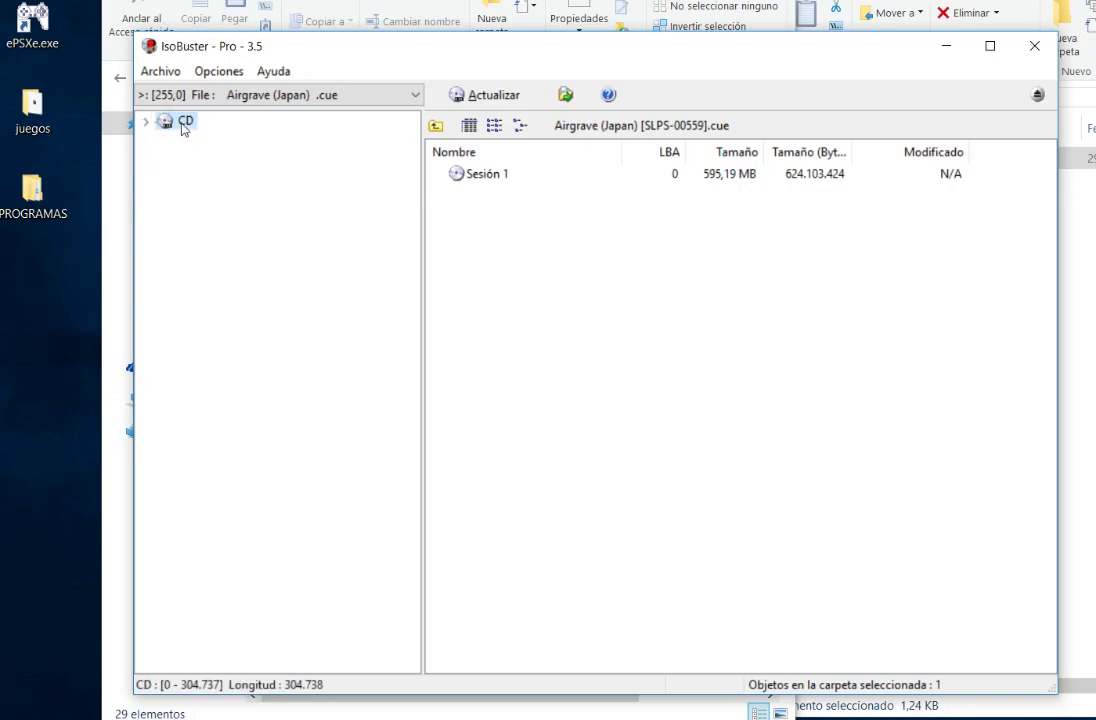
right_click(183, 127)
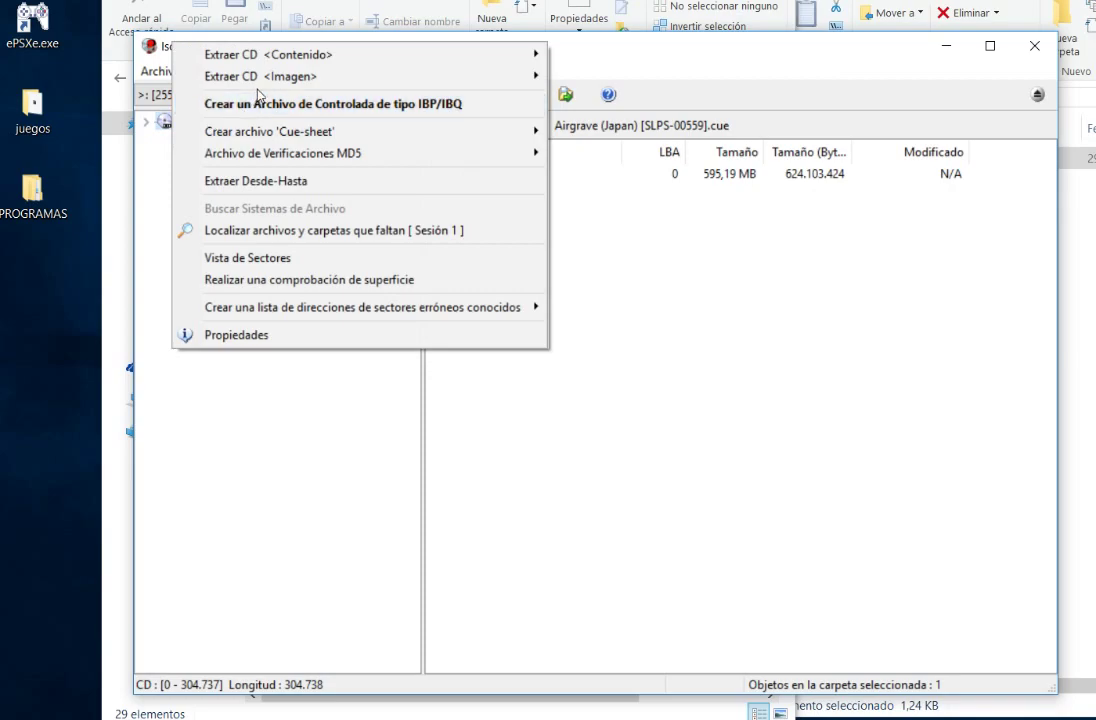
mouse_move(265, 89)
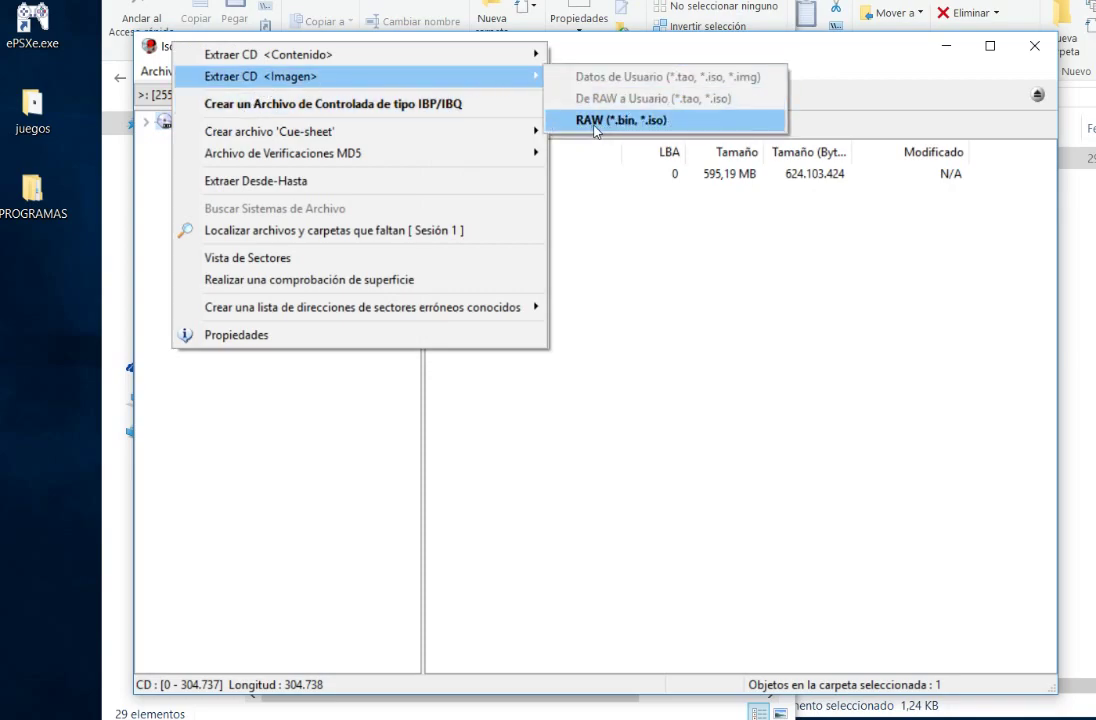
left_click(651, 121)
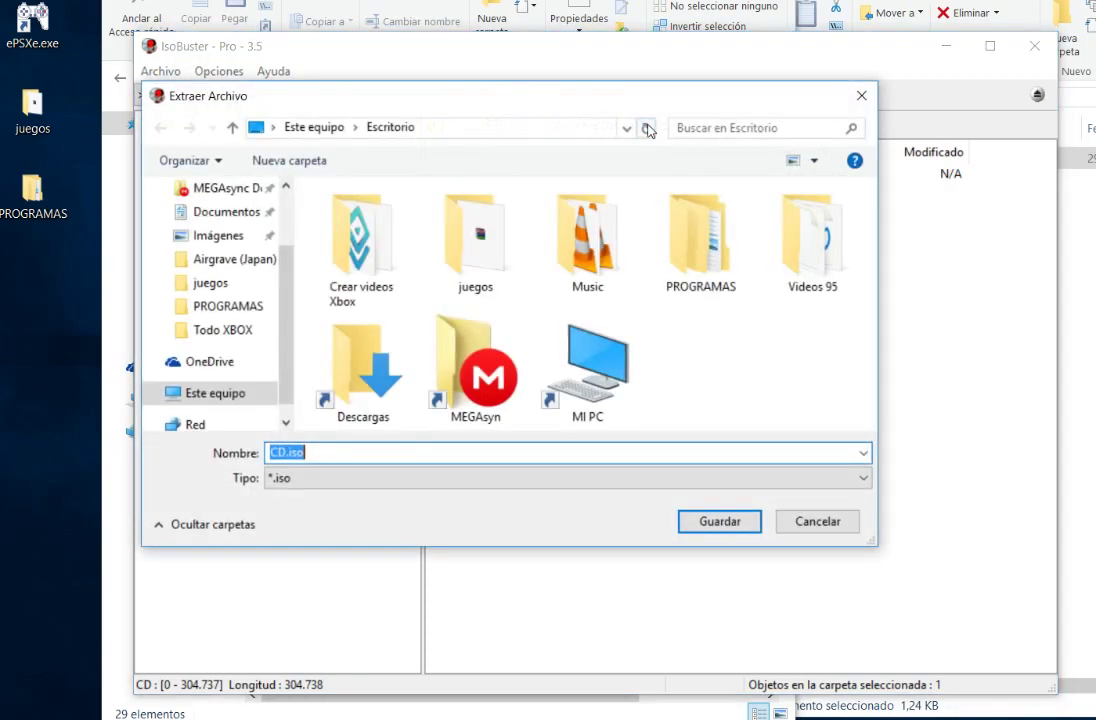
Save the extracted image to Escritorio as AIRGRAVE.bin with type *.bin, together with its cue sheet AIRGRAVE.cue
left_click(849, 482)
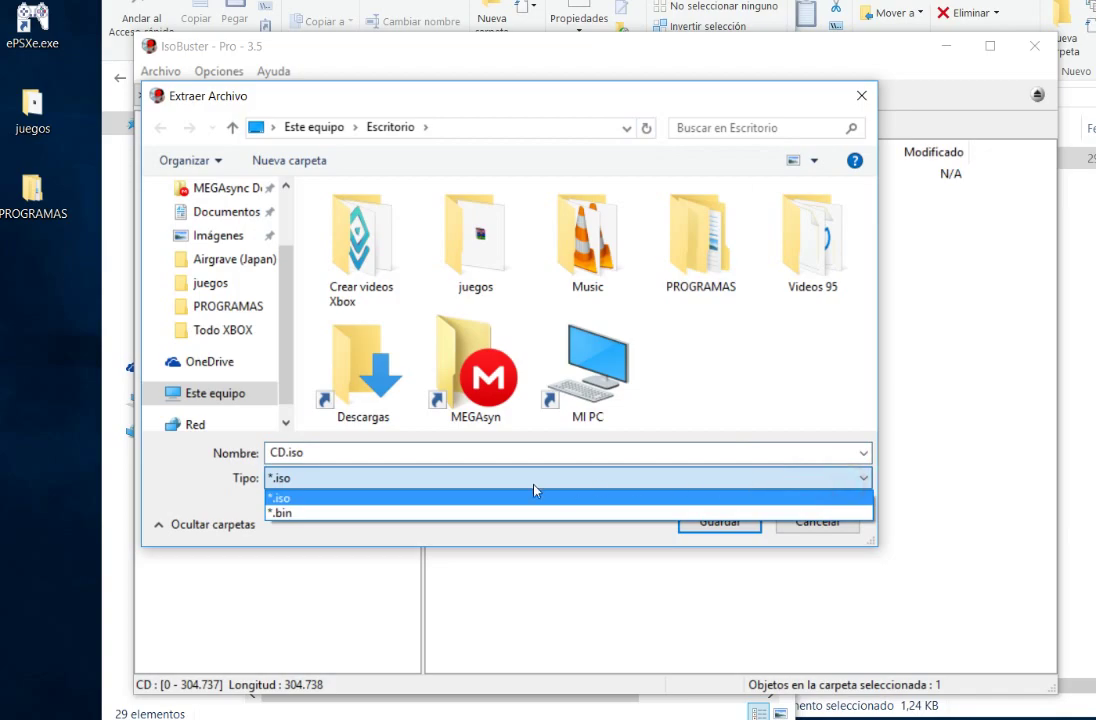
left_click(399, 514)
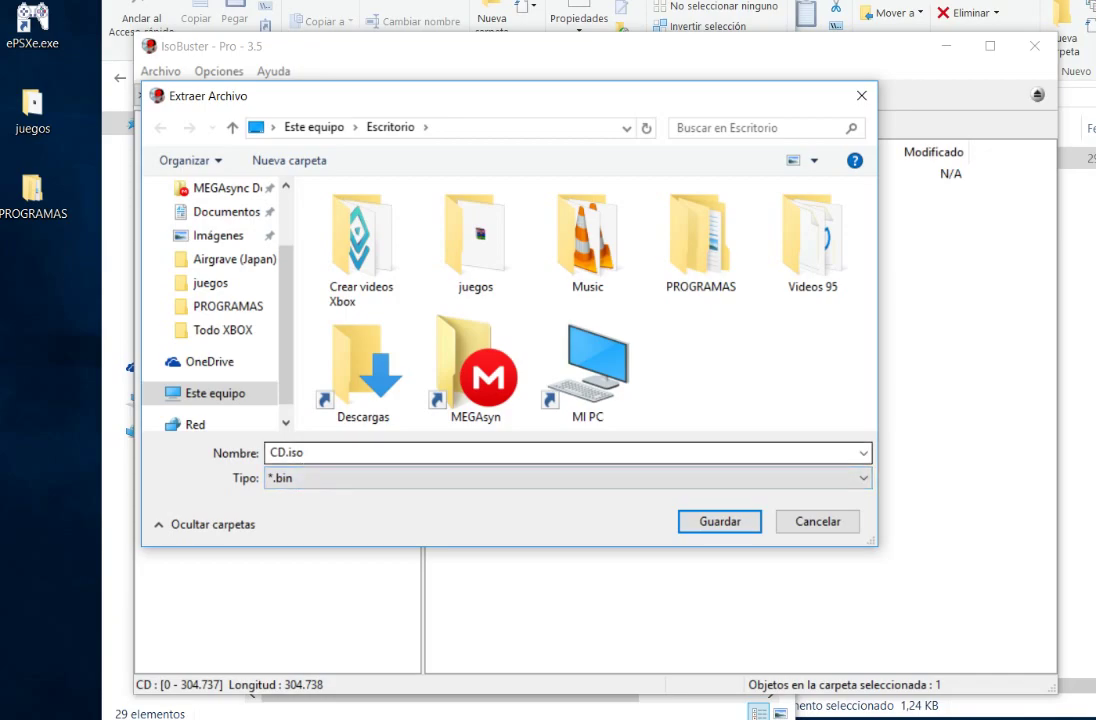
double_click(338, 452)
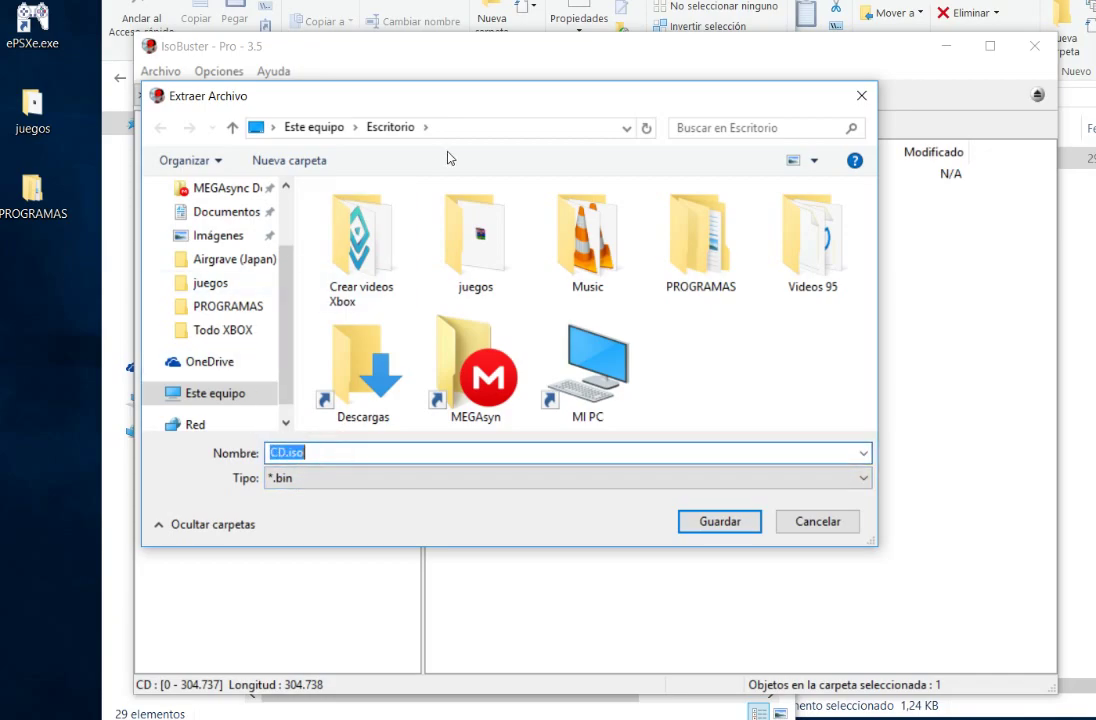
type("AIRGRAVE.bin")
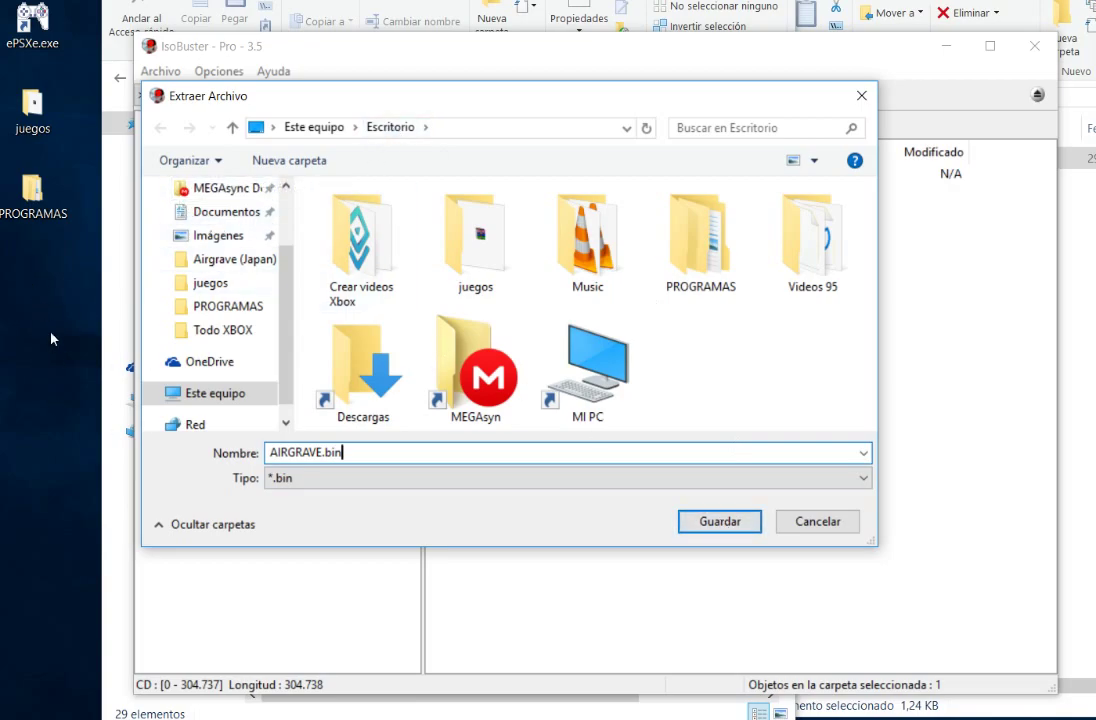
left_click(706, 525)
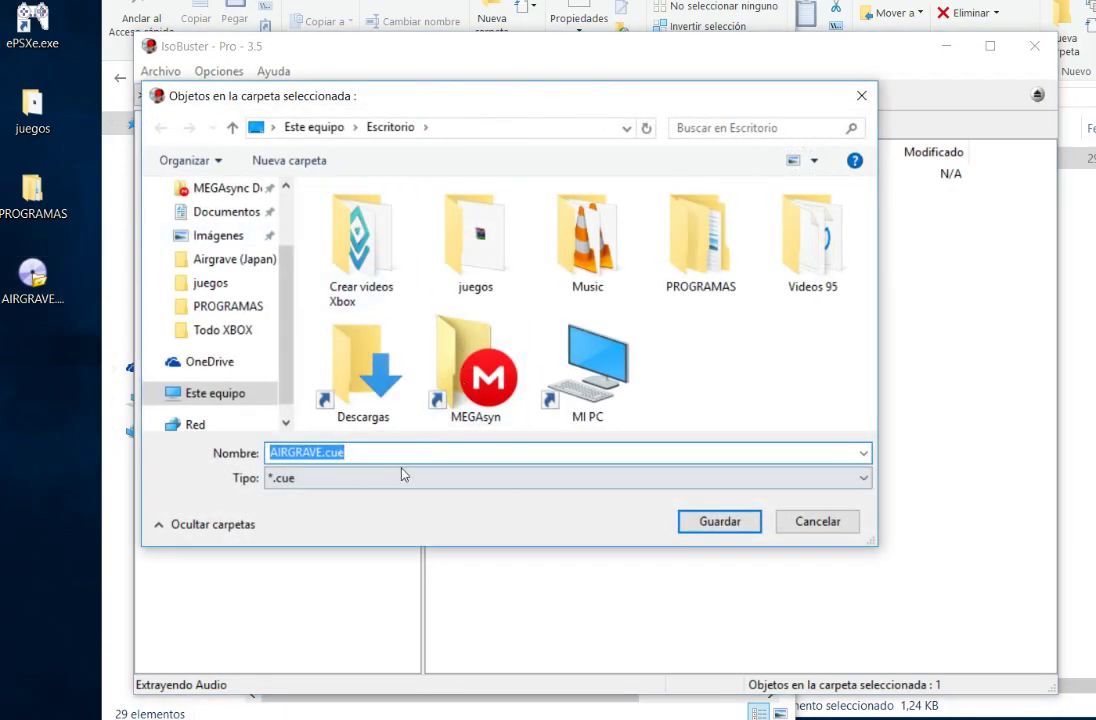
left_click(713, 527)
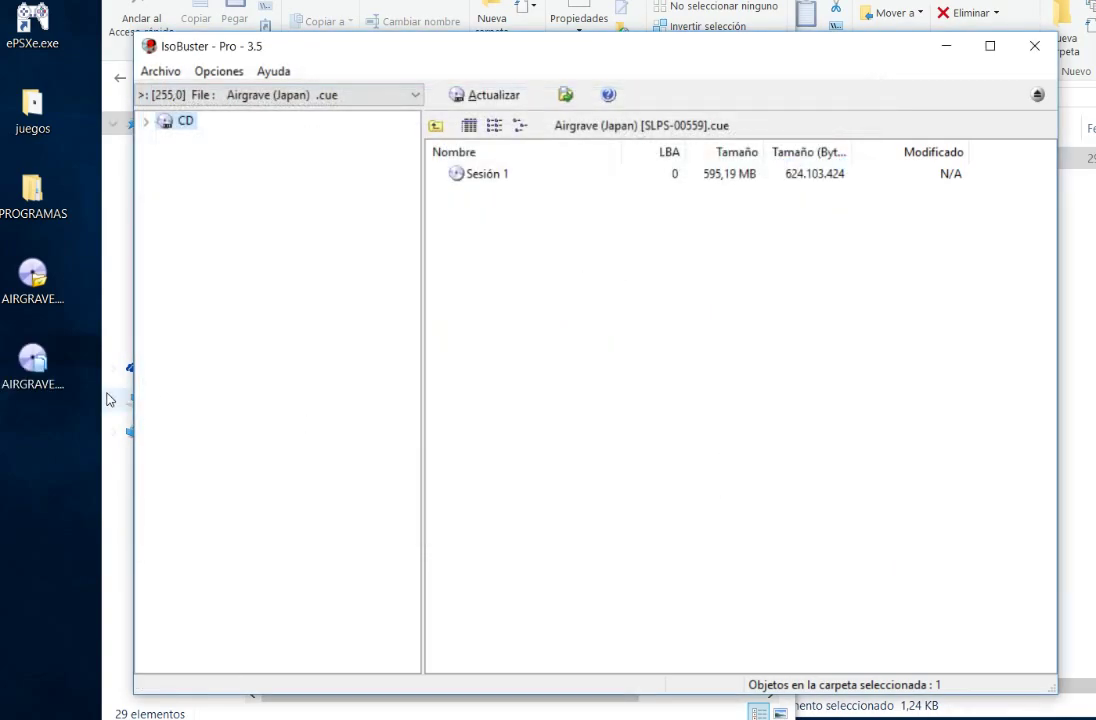
Check the AIRGRAVE.cue and AIRGRAVE.bin files on the desktop, and close IsoBuster and the PROGRAMAS window
left_click(40, 375)
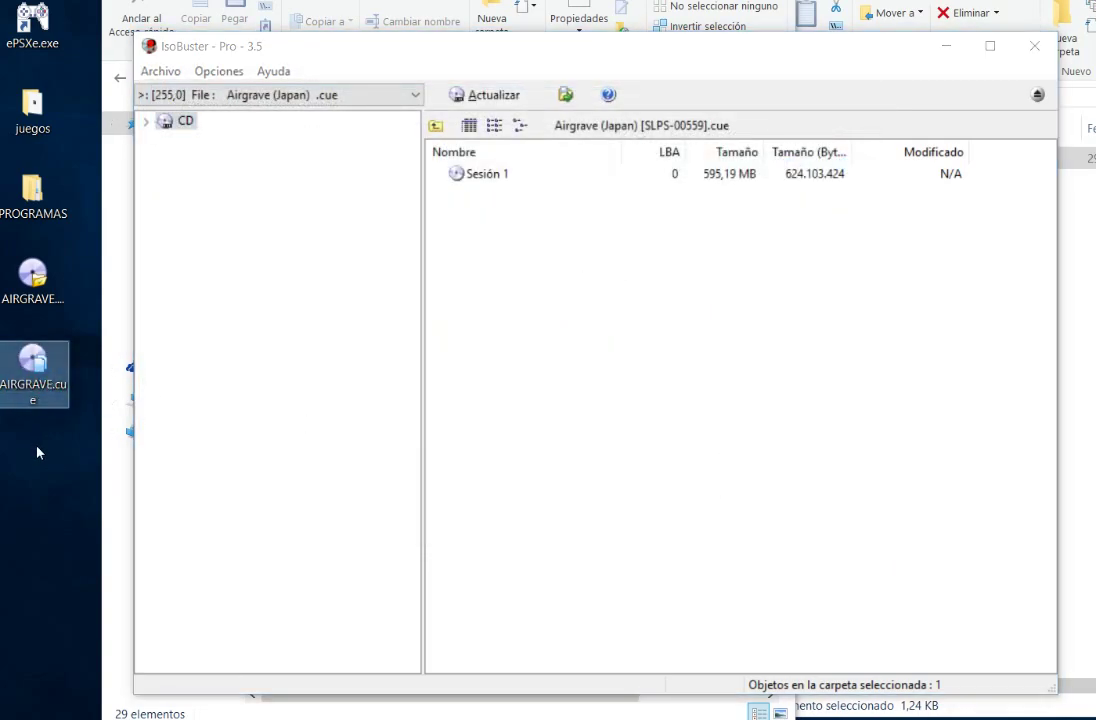
left_click(27, 292)
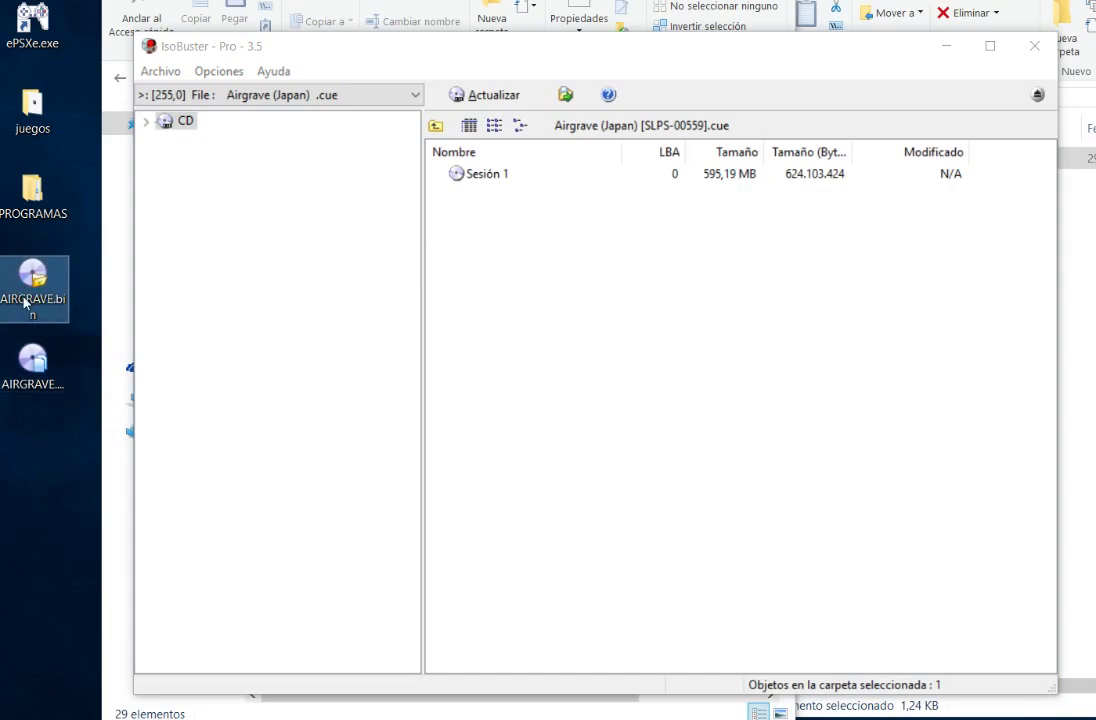
left_click(1034, 46)
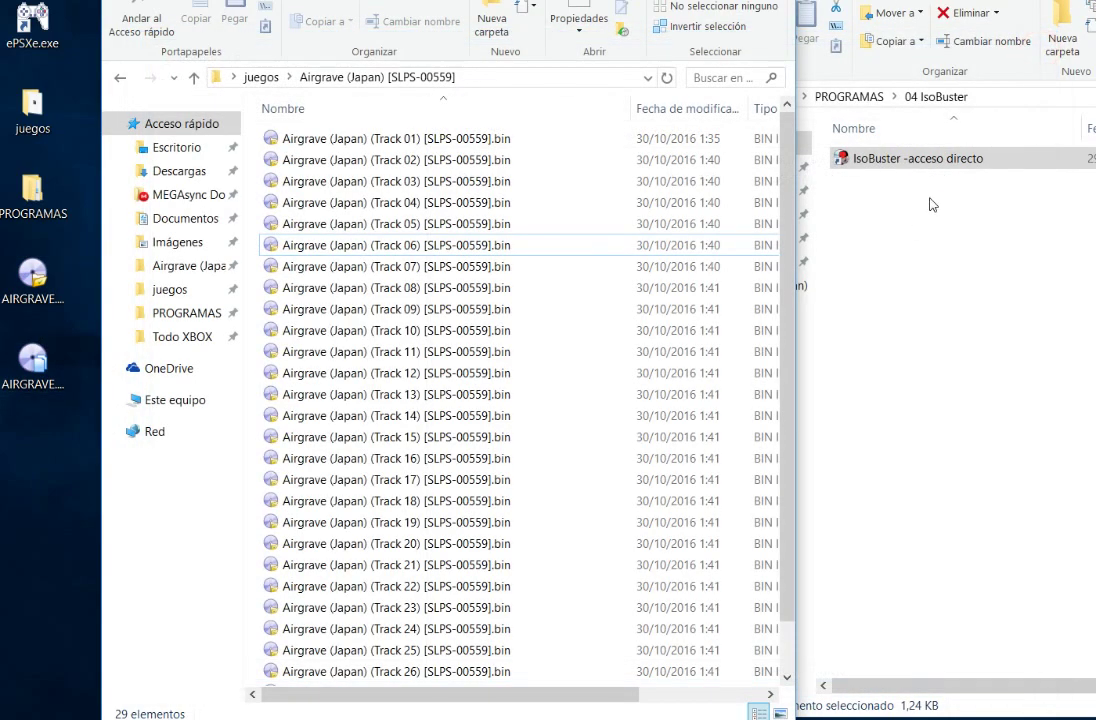
left_click(866, 100)
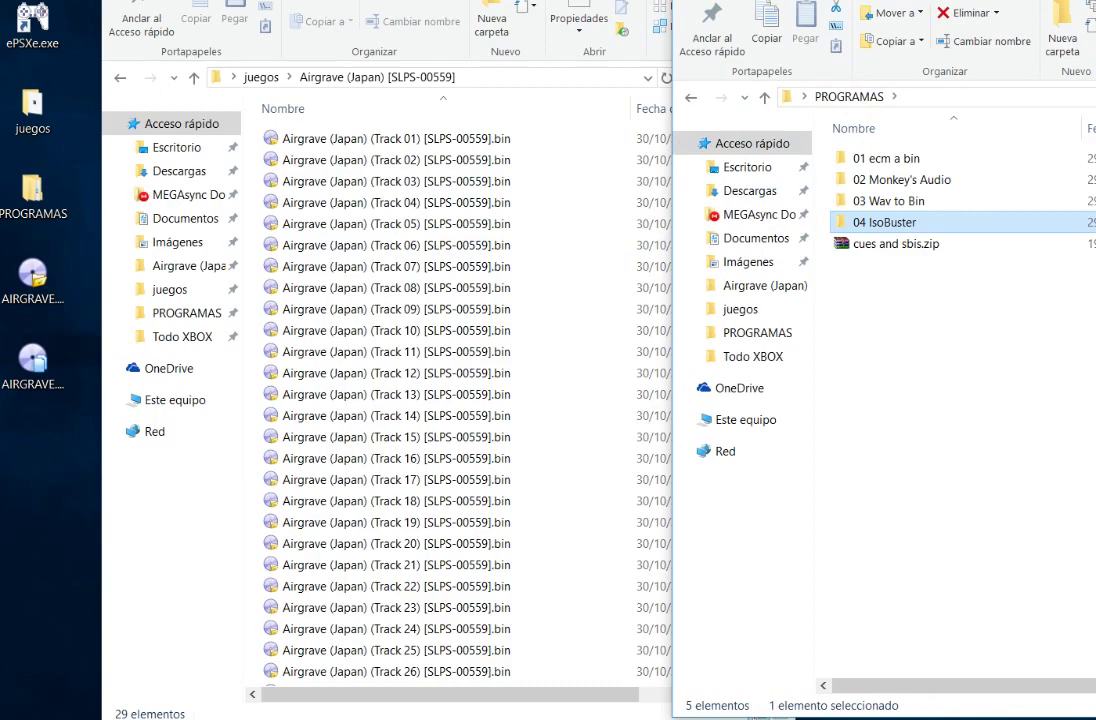
key("alt+F4")
Delete the Airgrave (Japan) [SLPS-00559] folder and its .rar archive from juegos, and close the folder window
left_click(259, 78)
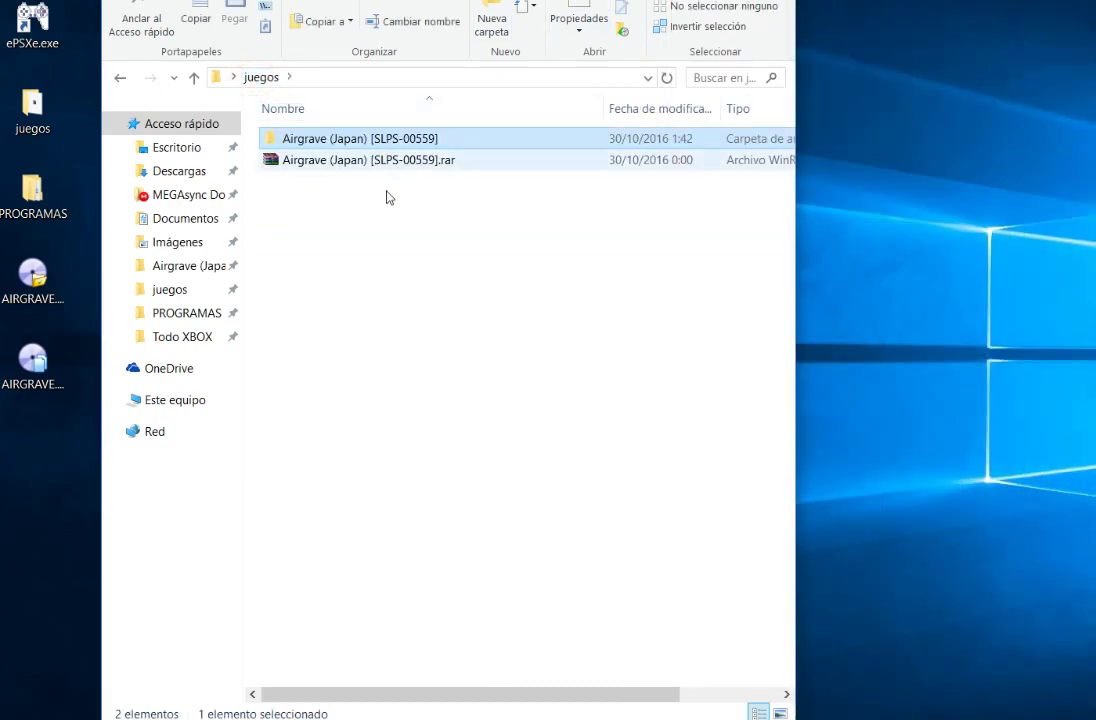
left_click_drag(428, 221, 338, 135)
right_click(340, 140)
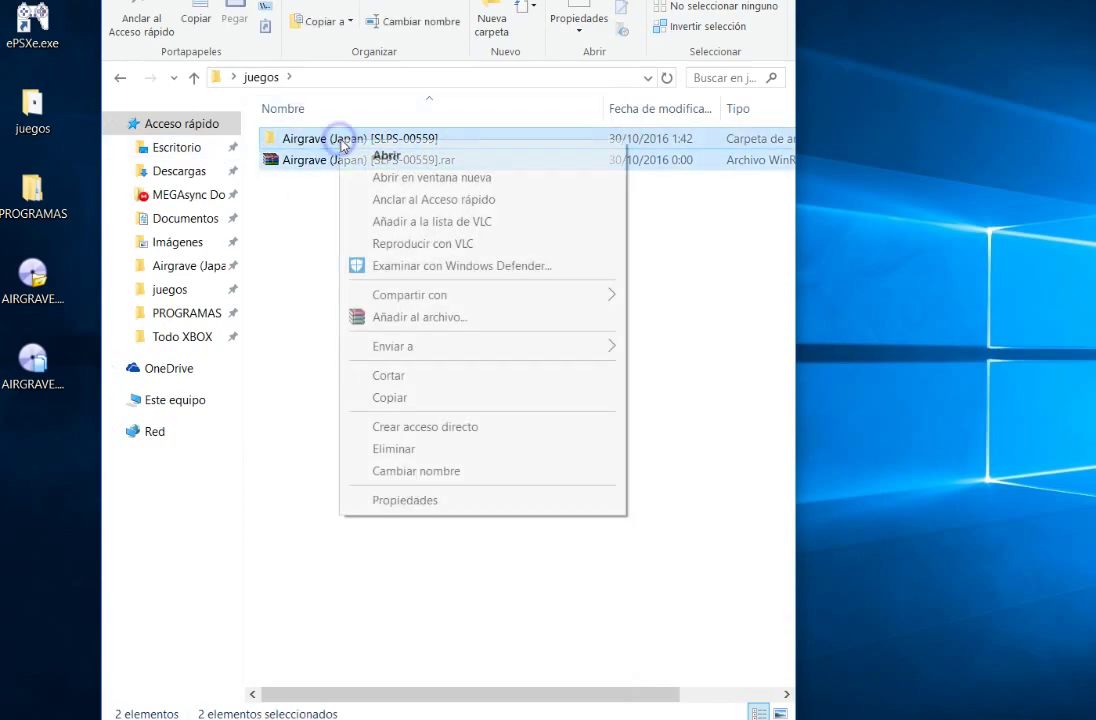
left_click(431, 450)
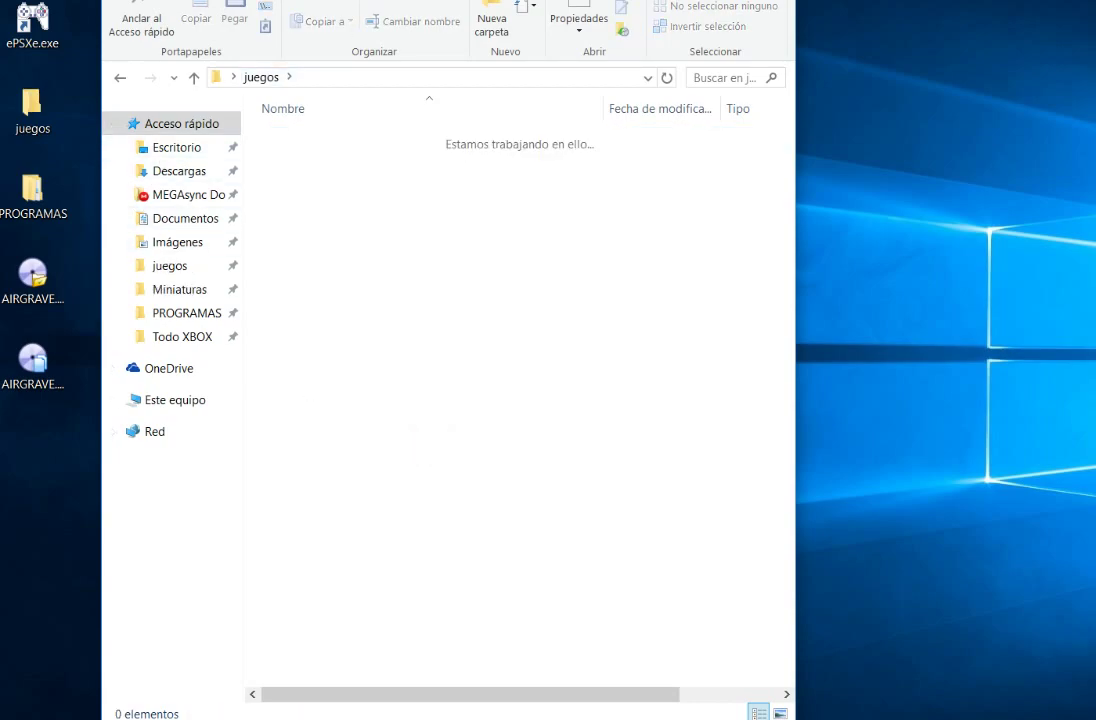
key("alt+F4")
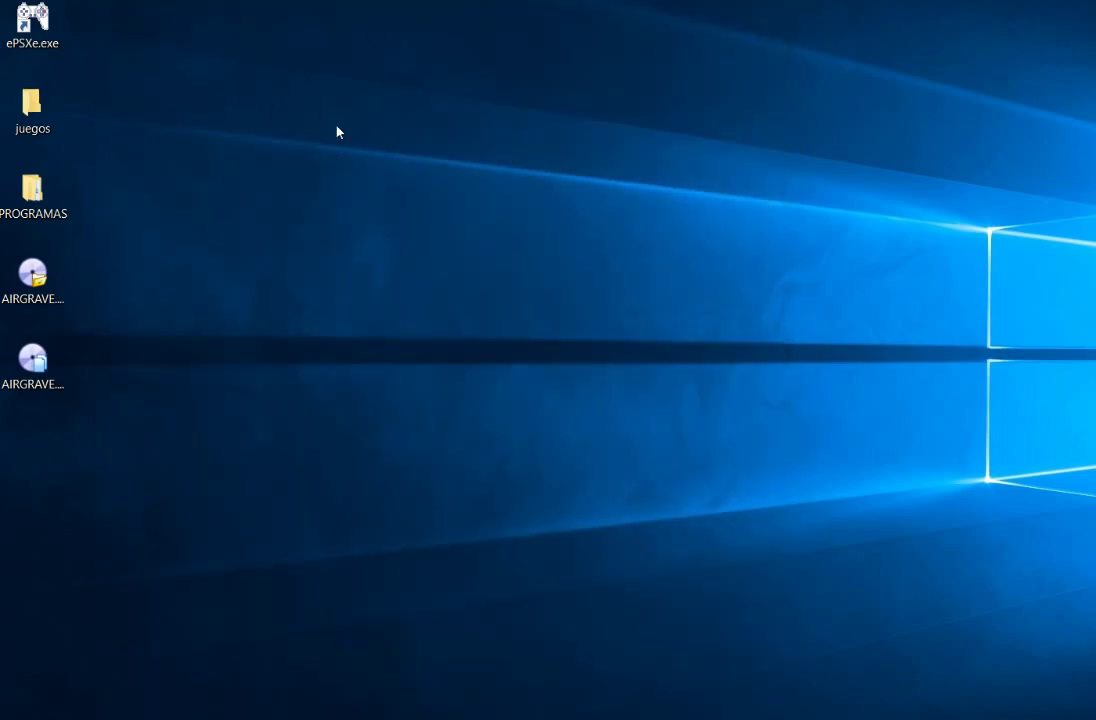
Switch to ePSXe and load the AIRGRAVE.cue image from Escritorio
double_click(26, 18)
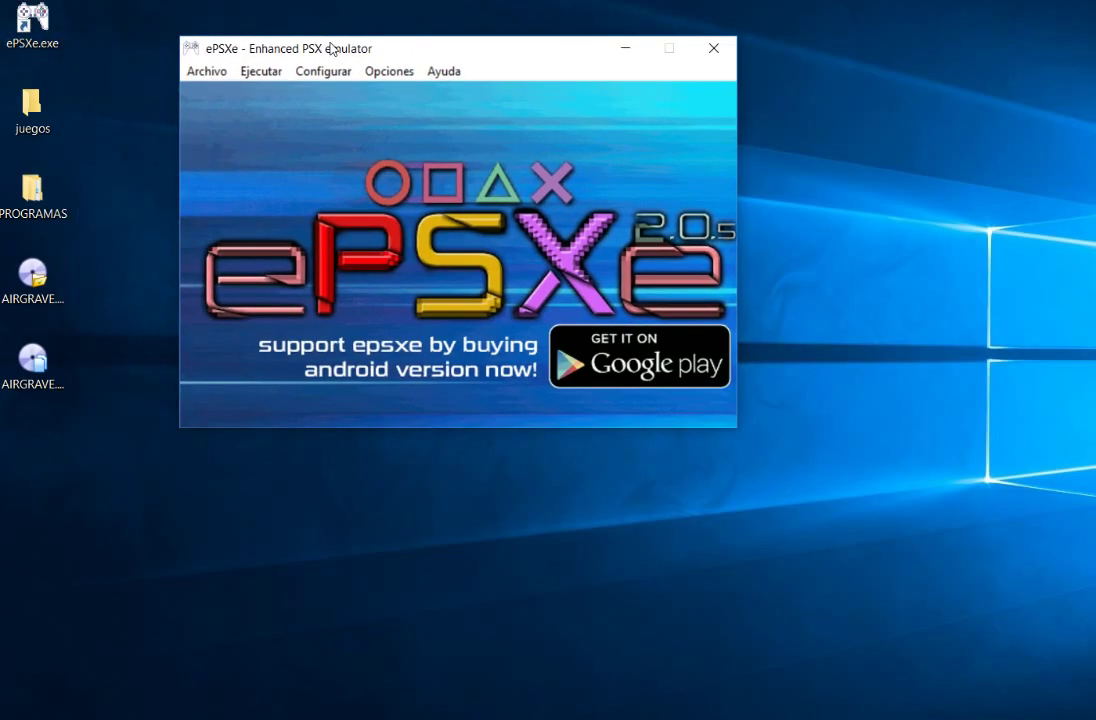
left_click(198, 72)
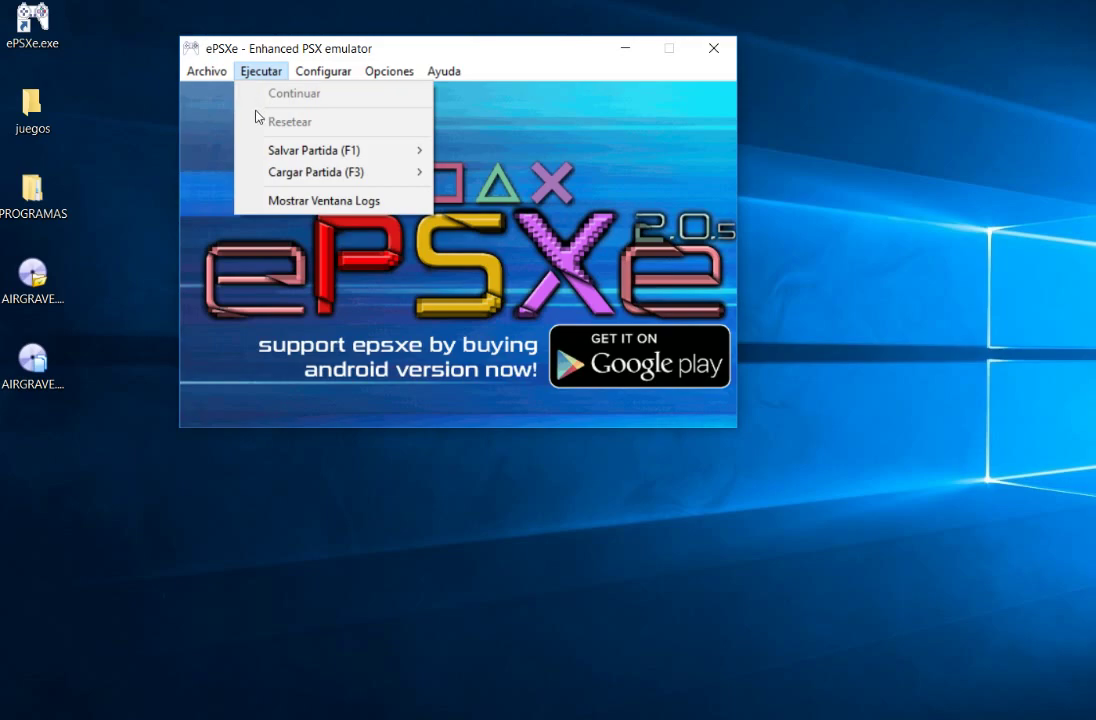
left_click(220, 114)
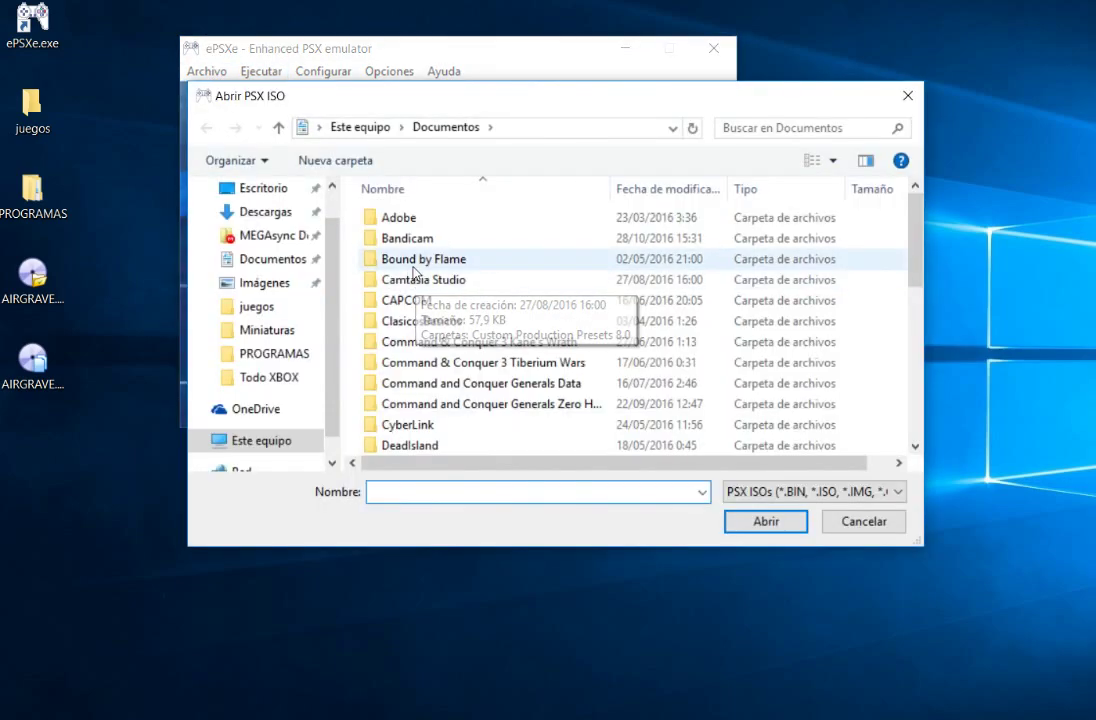
left_click(263, 188)
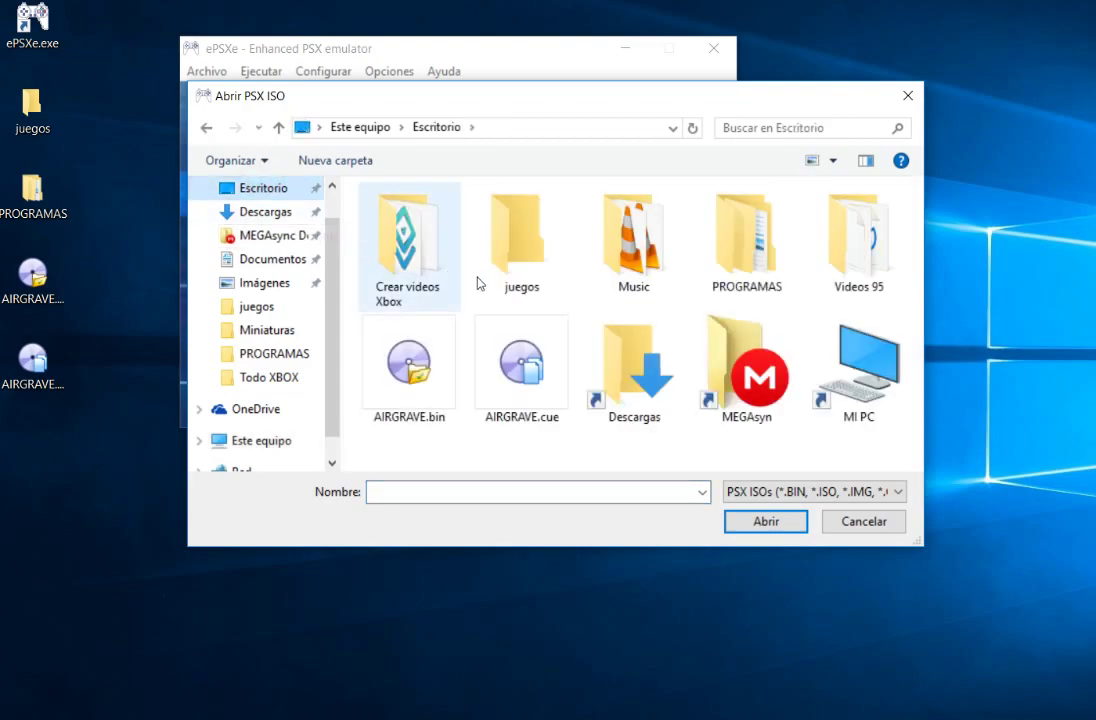
left_click_drag(36, 362, 521, 374)
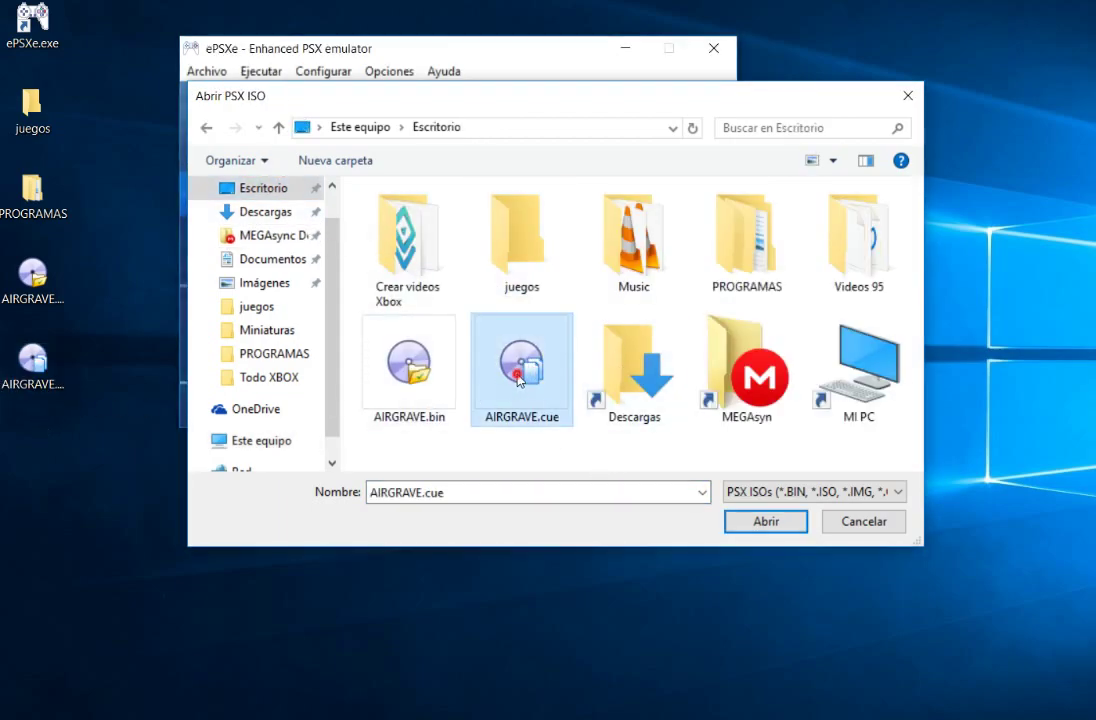
double_click(521, 374)
left_click_drag(701, 94, 561, 101)
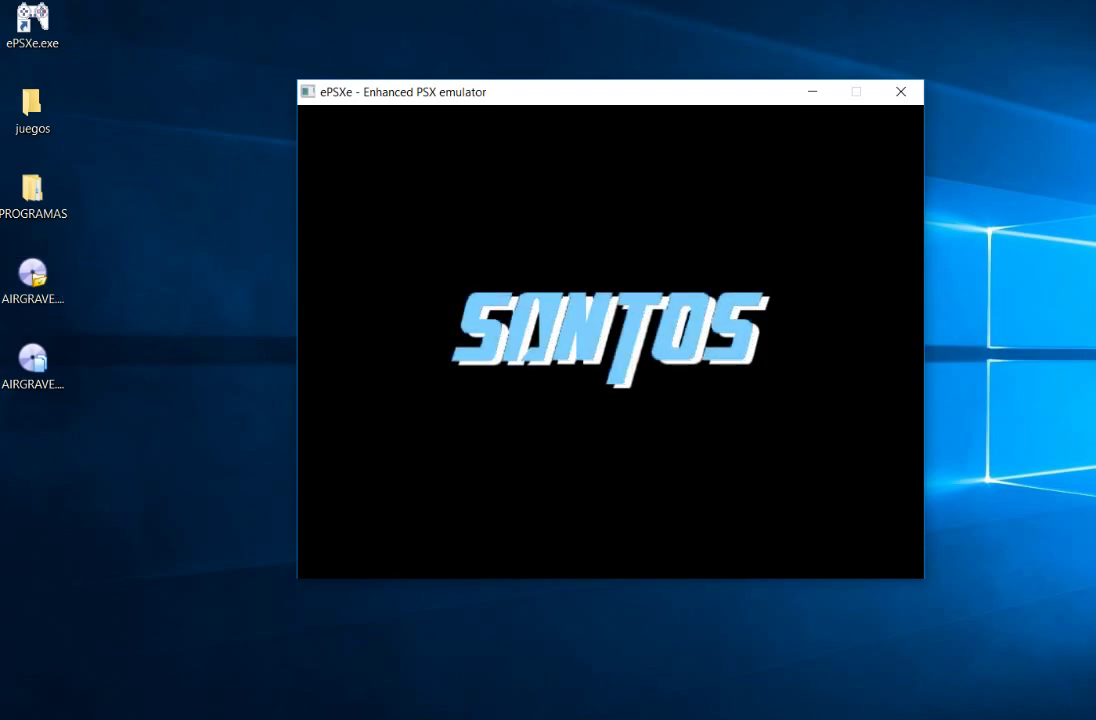
right_click(33, 277)
left_click(105, 560)
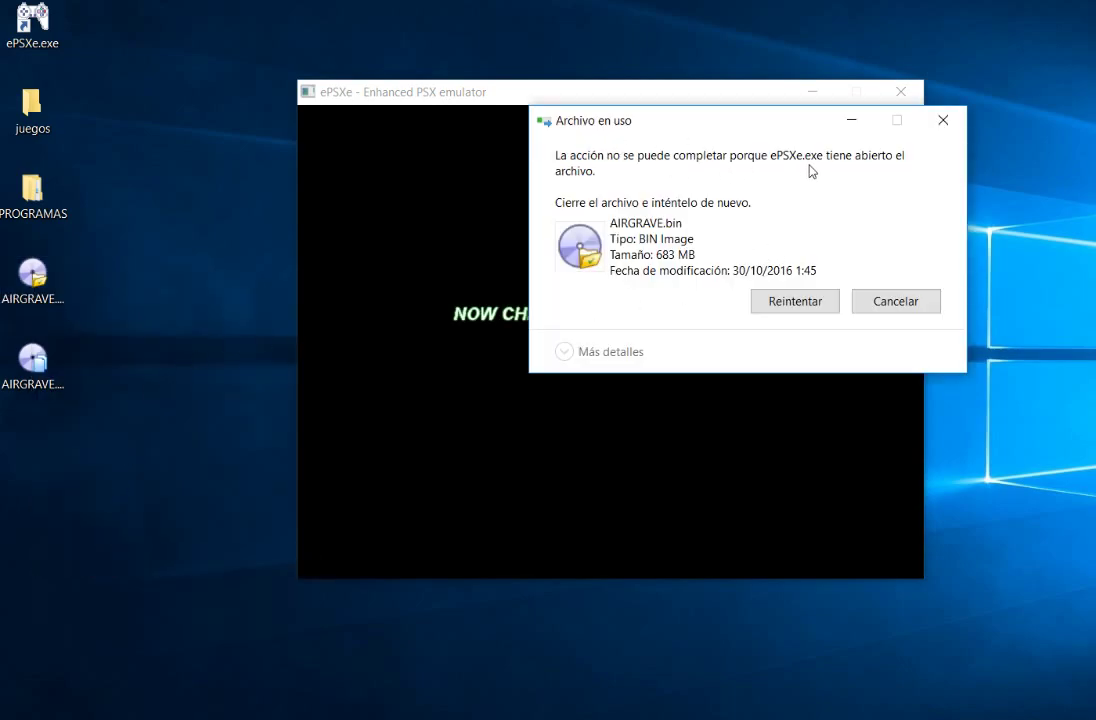
left_click(895, 304)
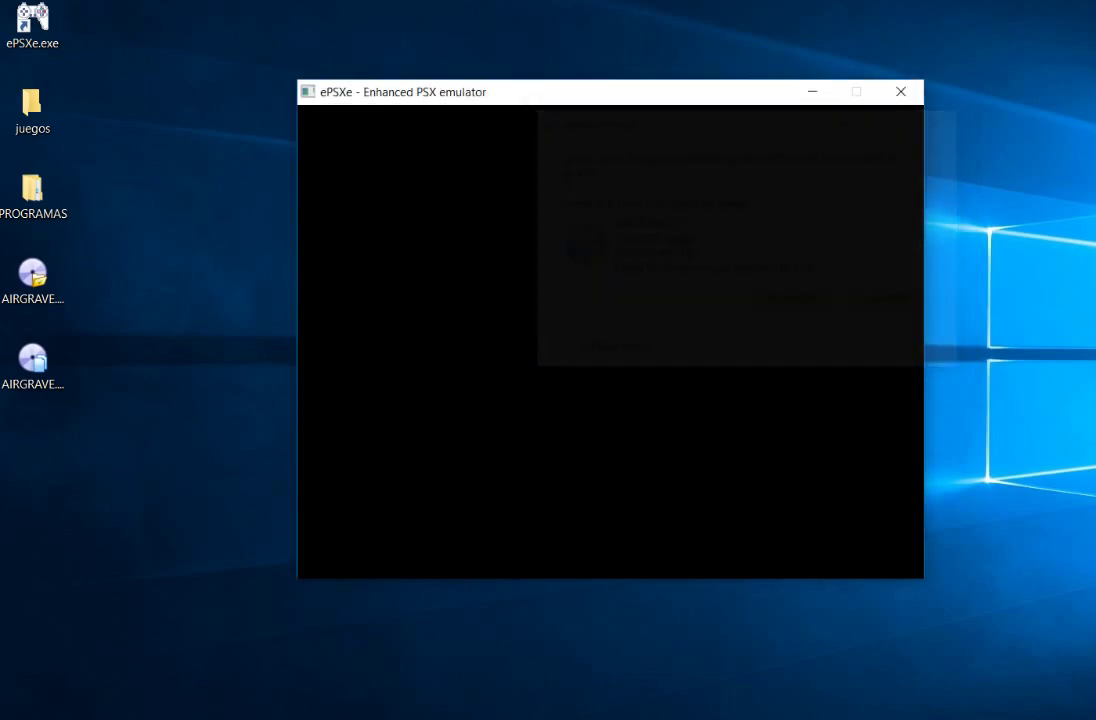
Start a new Airgrave game and choose pilot AINE with the SAS-02D ARYS plane
left_click_drag(568, 94, 514, 100)
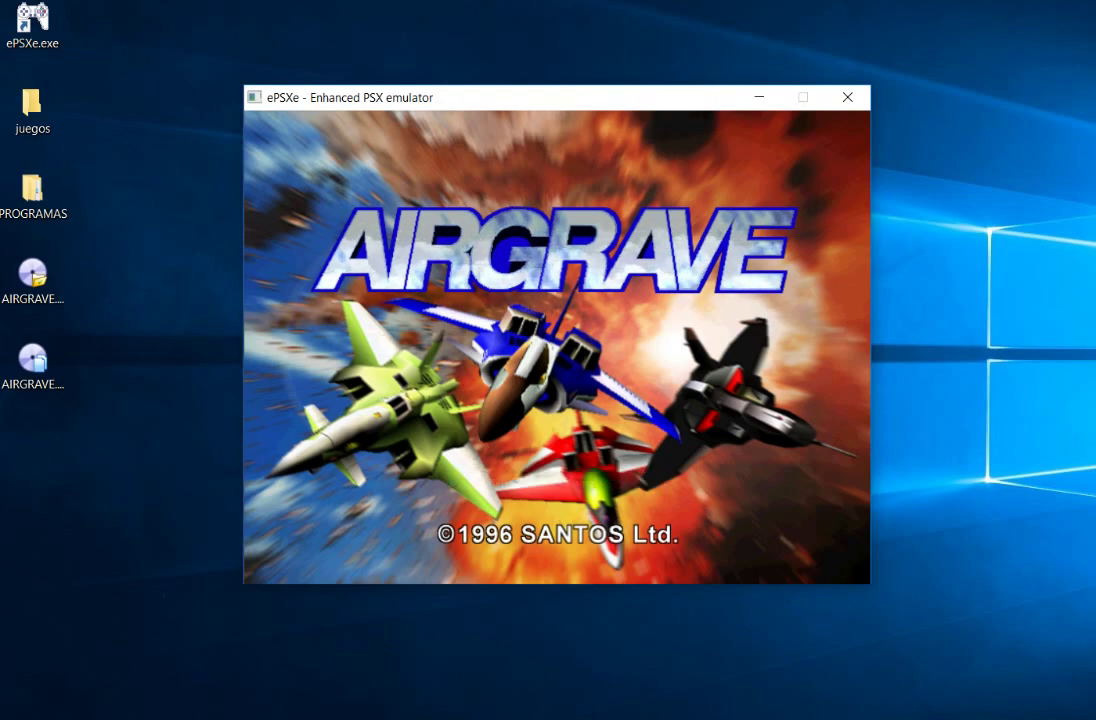
key("v")
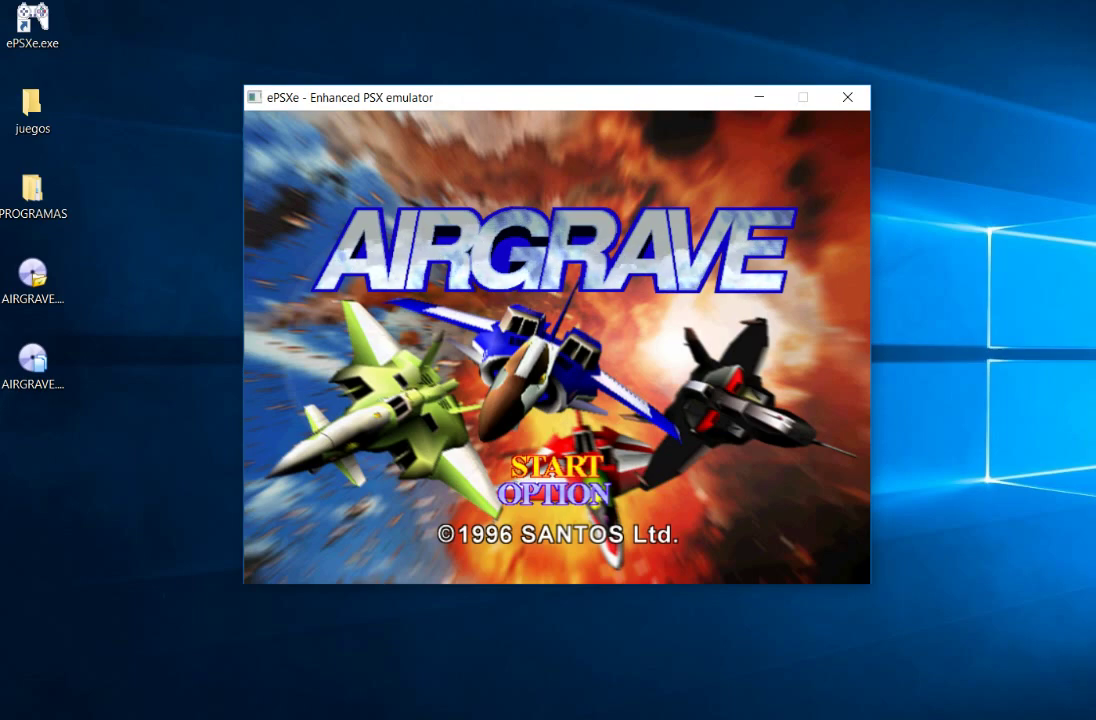
key("v")
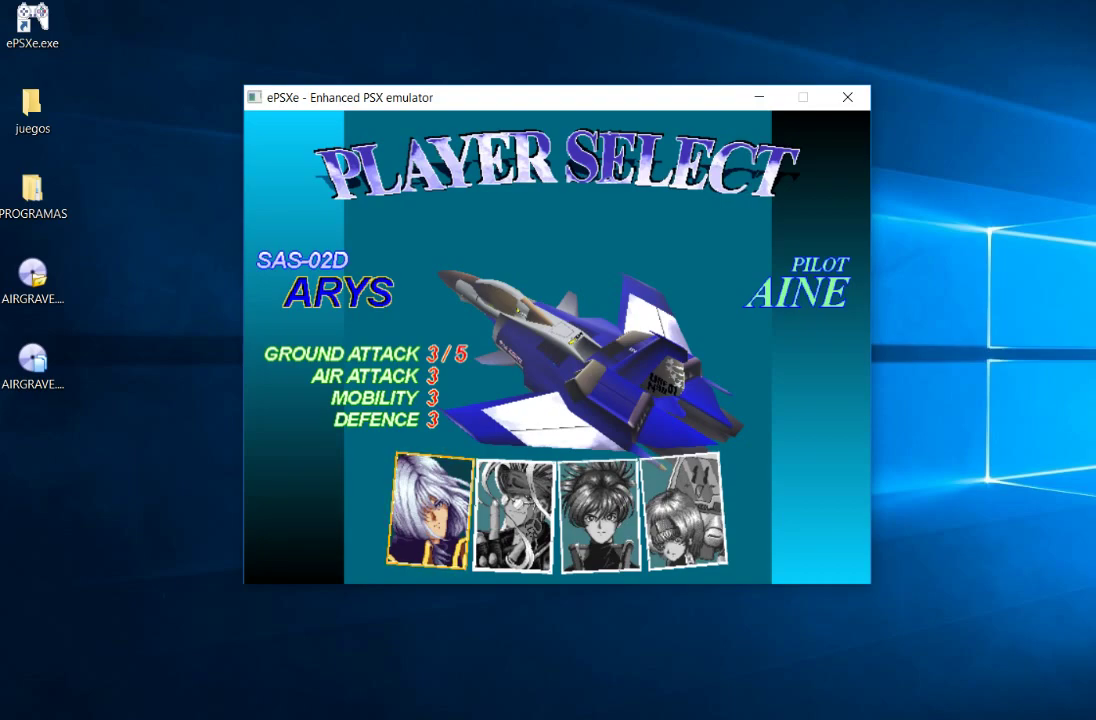
key("x")
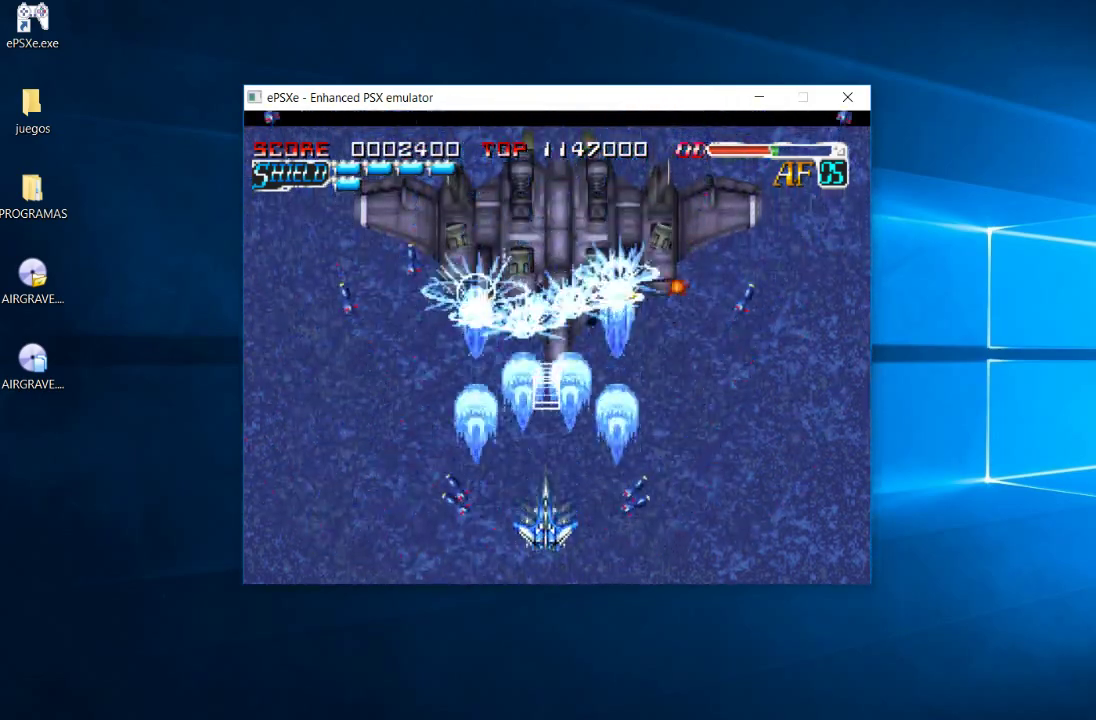
Test the merged Airgrave image by flying the blue plane around the opening stage, dodging and attacking enemies
key("Left")
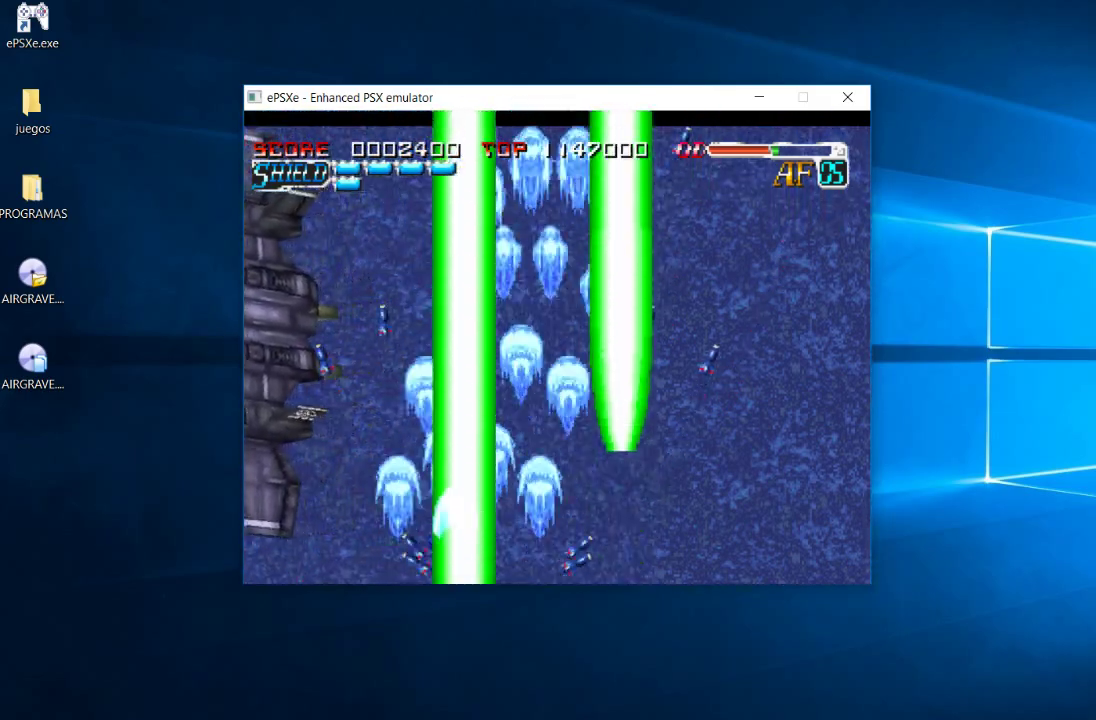
key("Right")
key("Left")
key("Left")
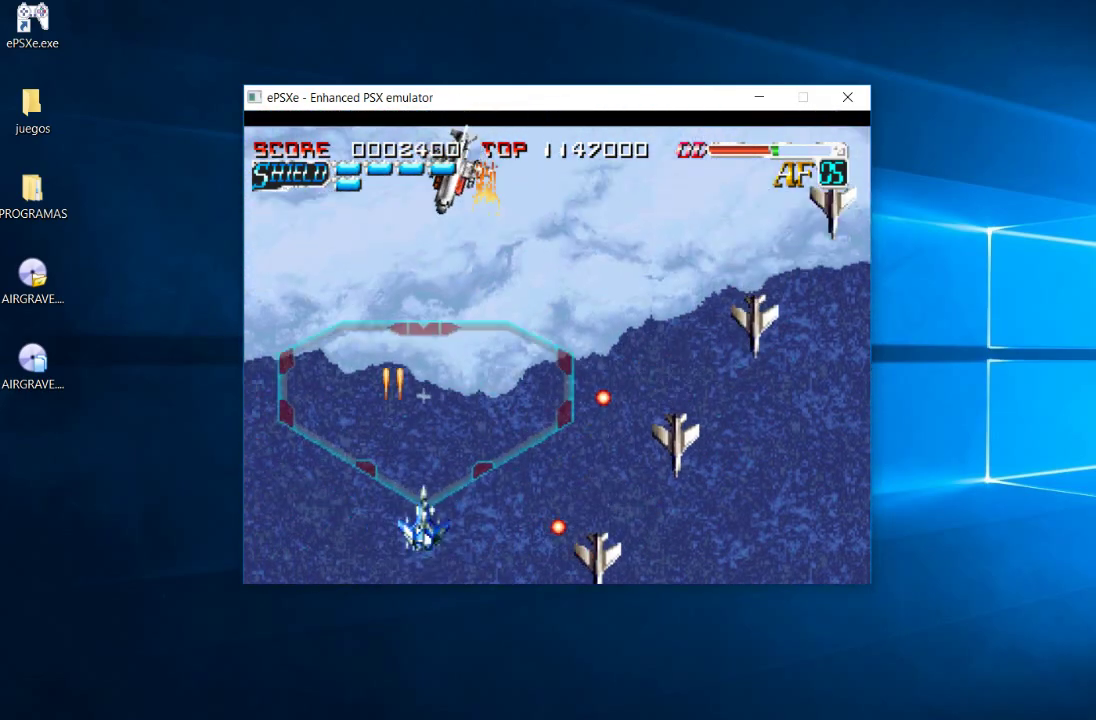
key("Up")
key("Right")
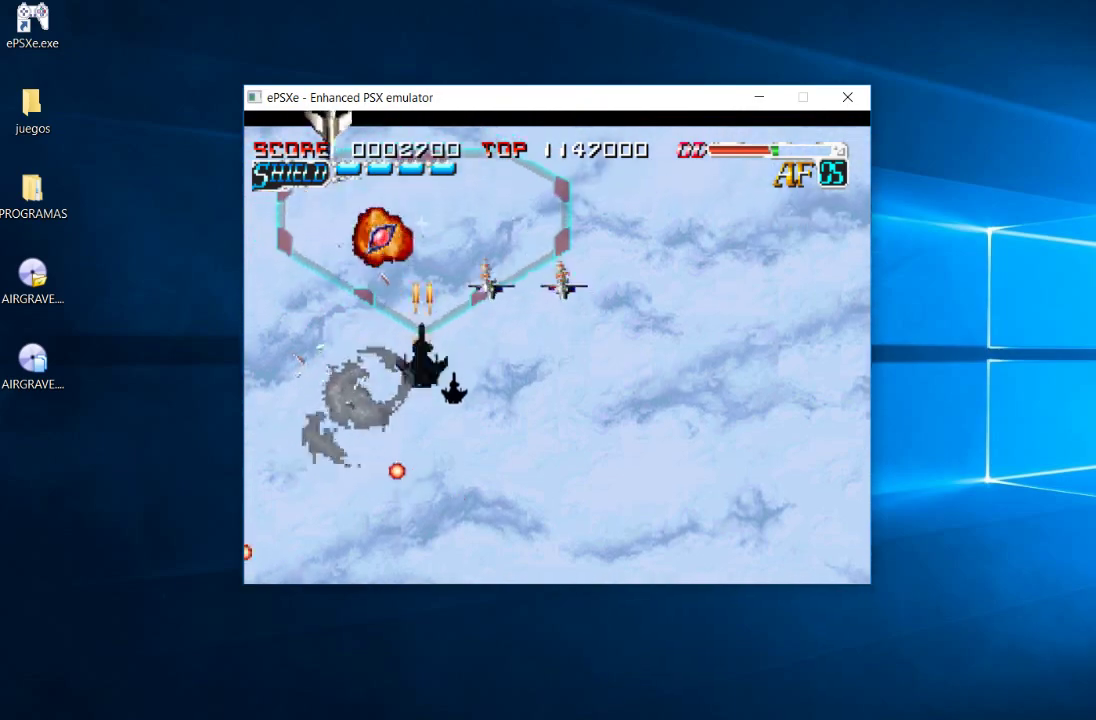
key("Down")
key("Right")
key("Up")
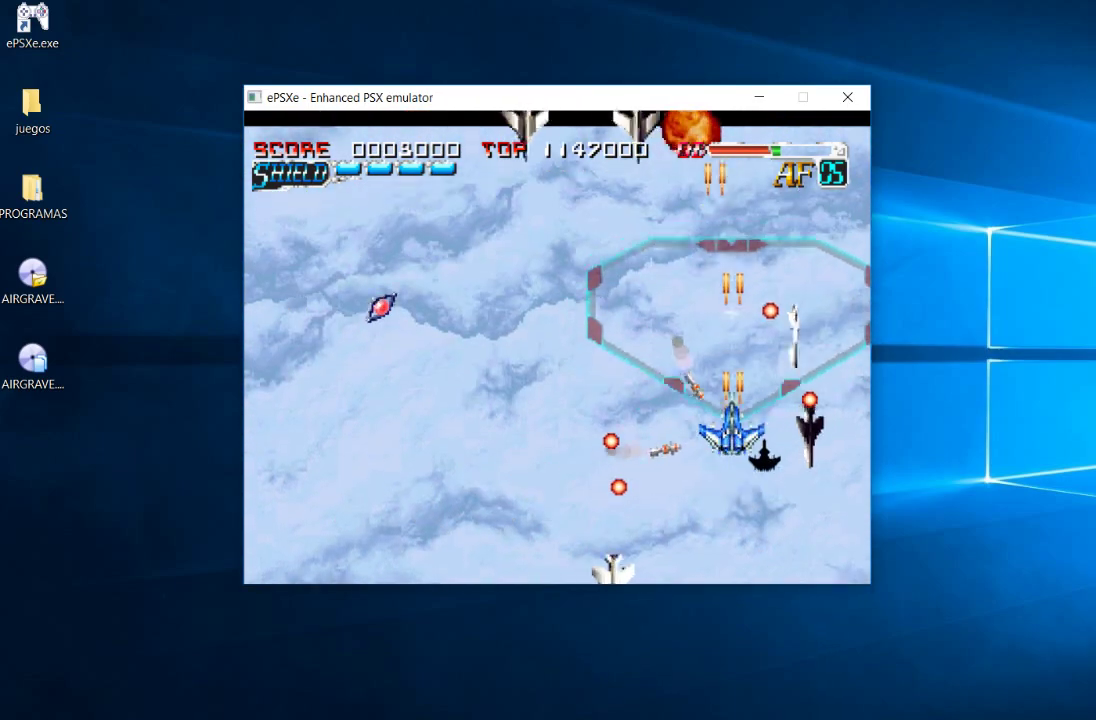
key("Left")
key("Down")
key("Up")
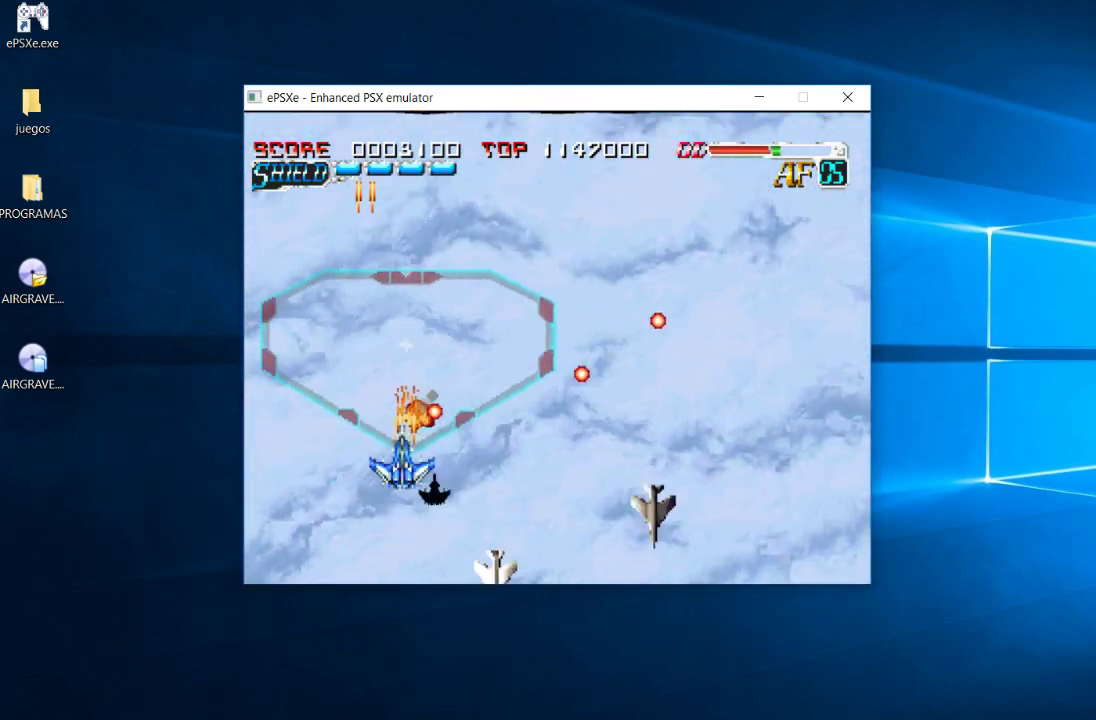
key("Left")
key("Down")
key("Right")
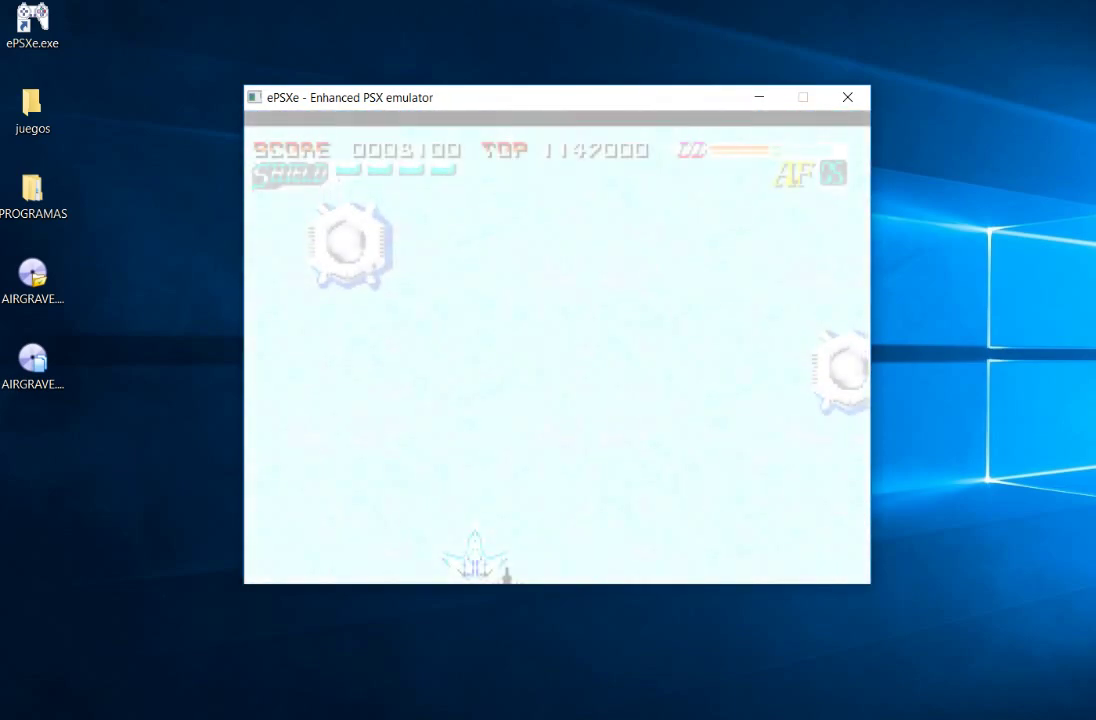
Stop the running game and quit ePSXe
key("Escape")
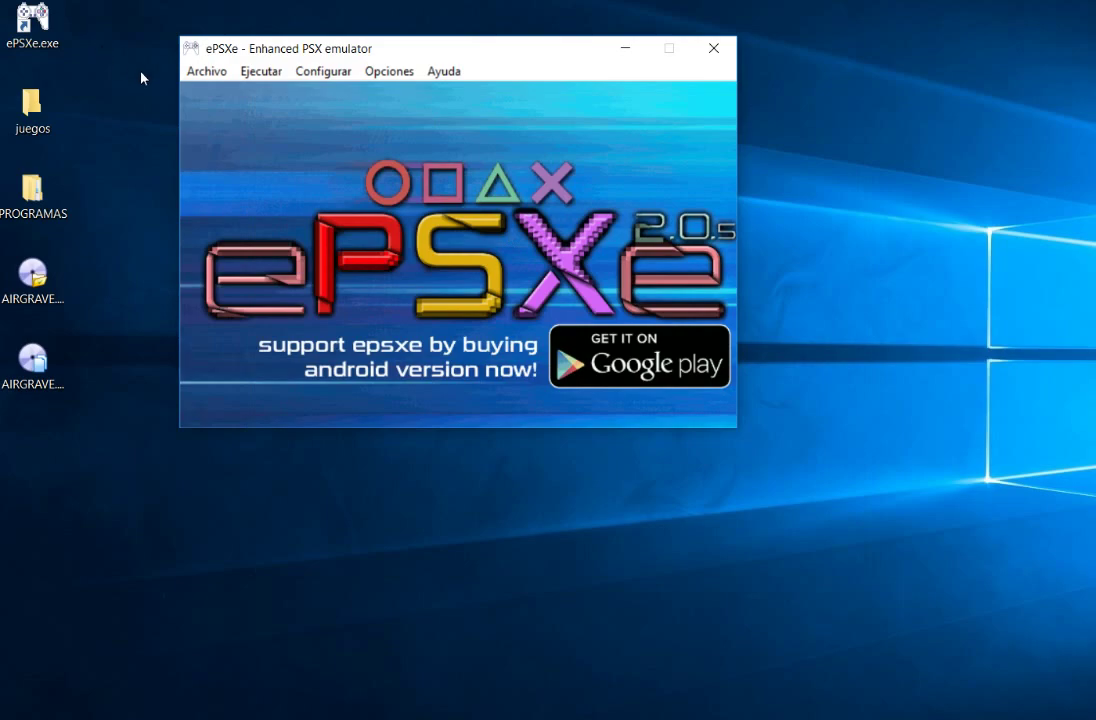
left_click(205, 71)
left_click(232, 272)
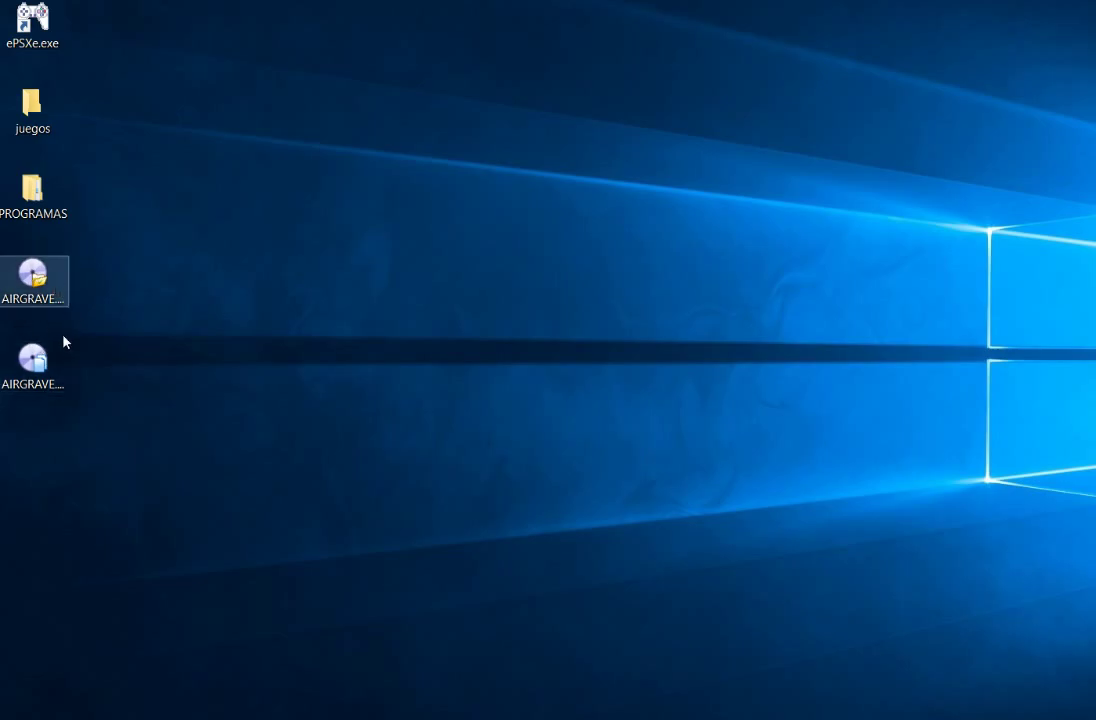
Open cues and sbis.zip from the PROGRAMAS folder, examine its list of per-game folders from beginning to end, and close the archive
left_click(35, 282)
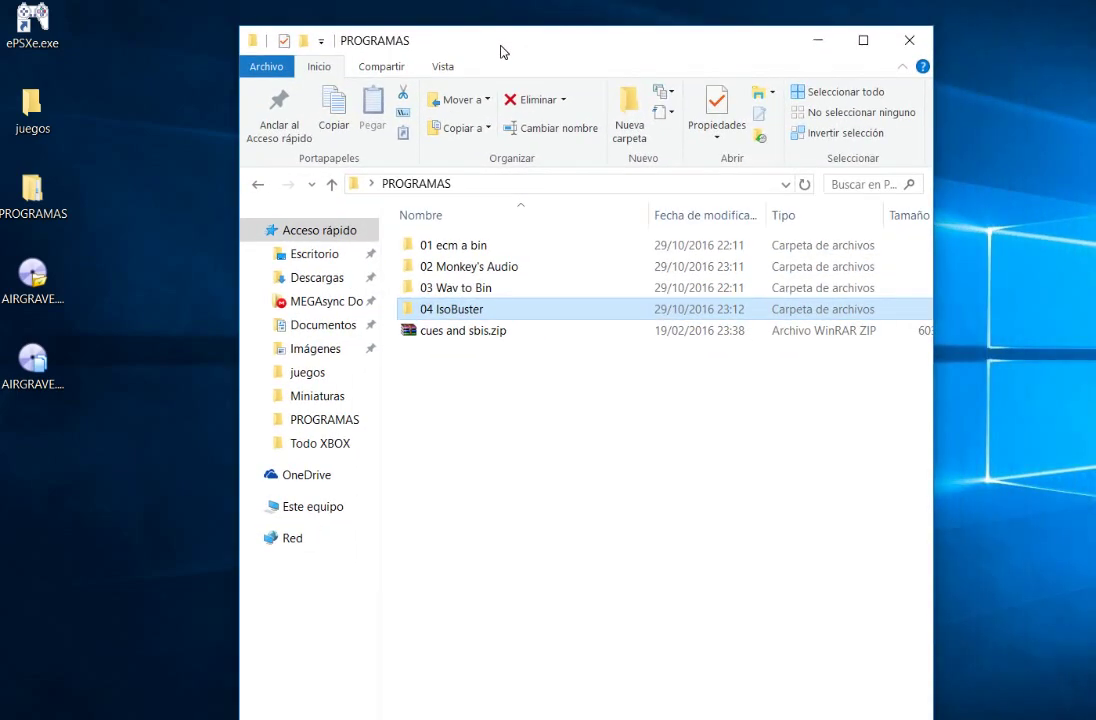
left_click(443, 331)
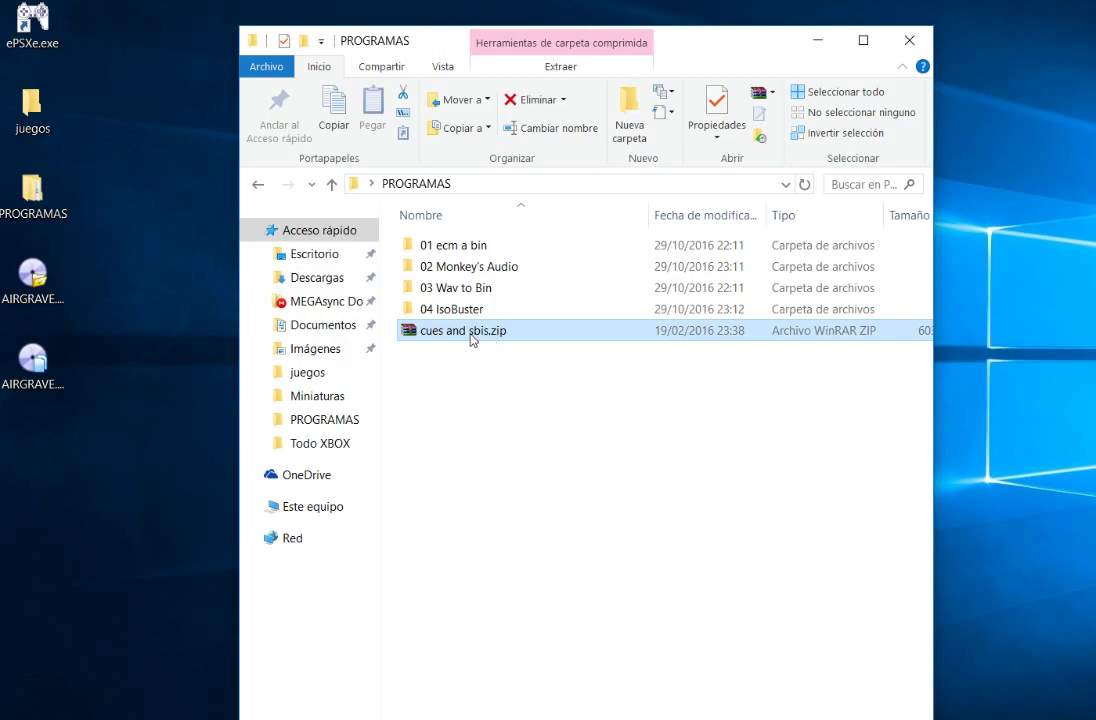
double_click(432, 333)
left_click_drag(651, 33, 532, 53)
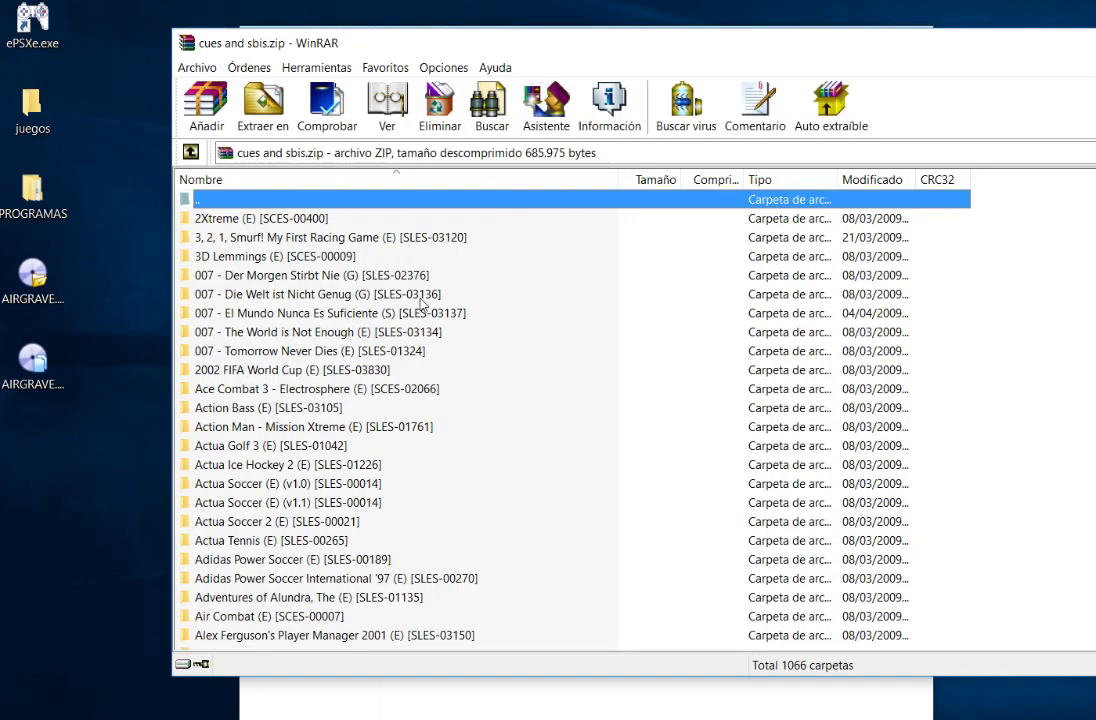
scroll(415, 378, "down", 8)
scroll(415, 378, "down", 20)
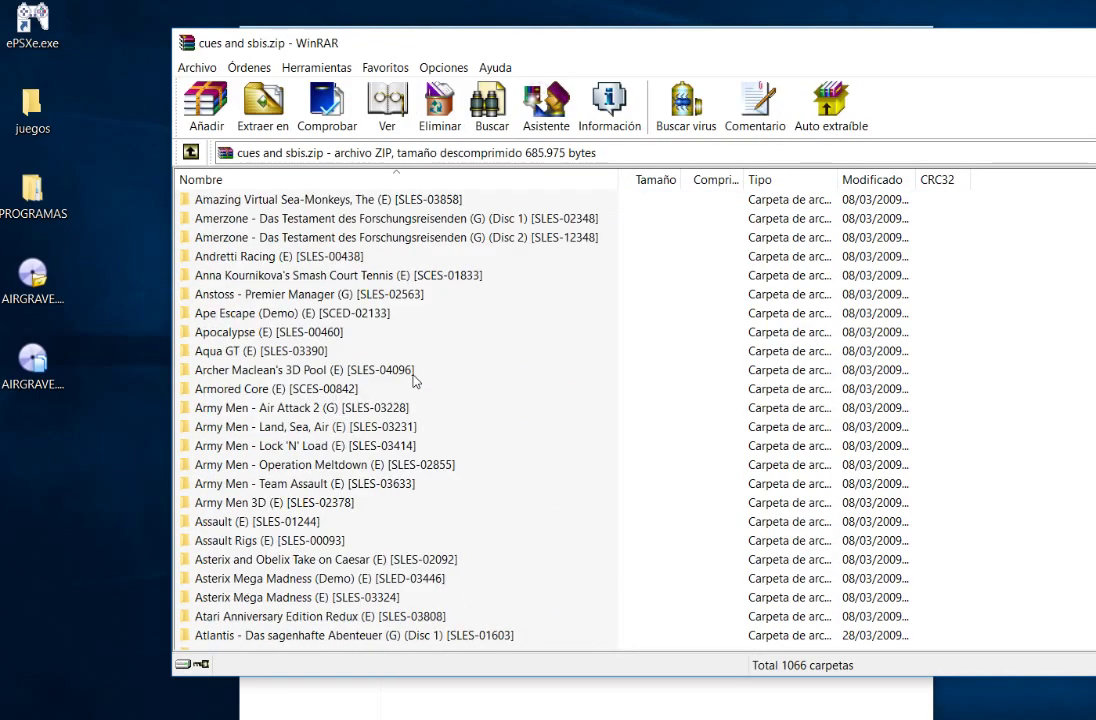
scroll(415, 380, "down", 20)
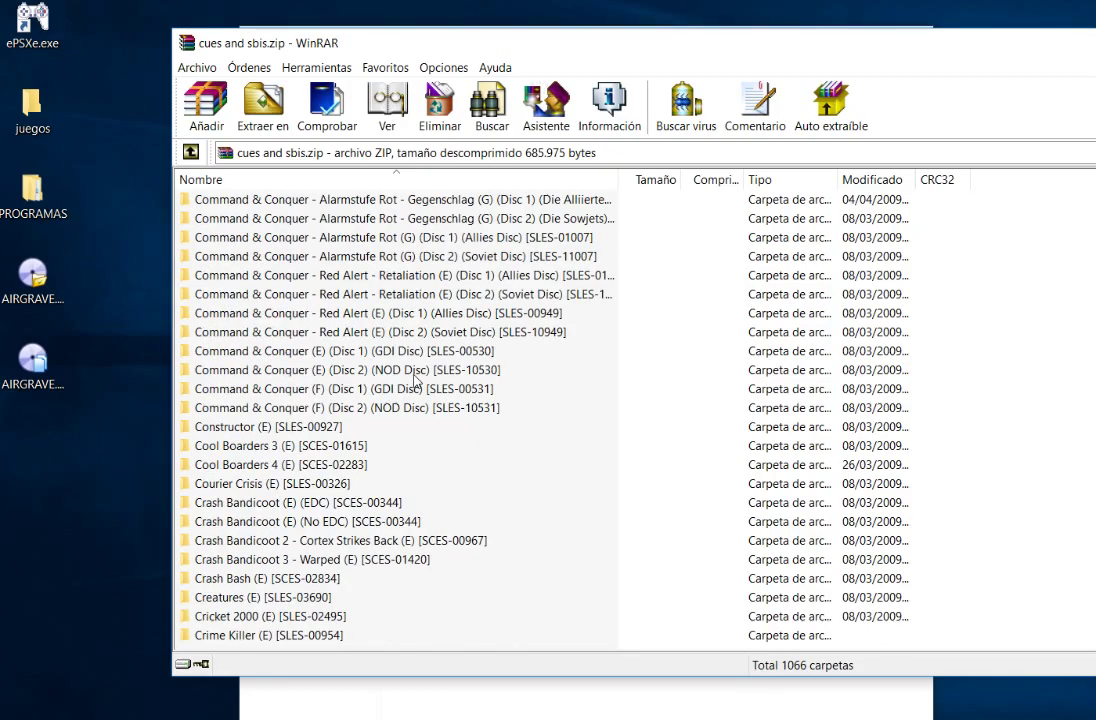
scroll(415, 378, "down", 14)
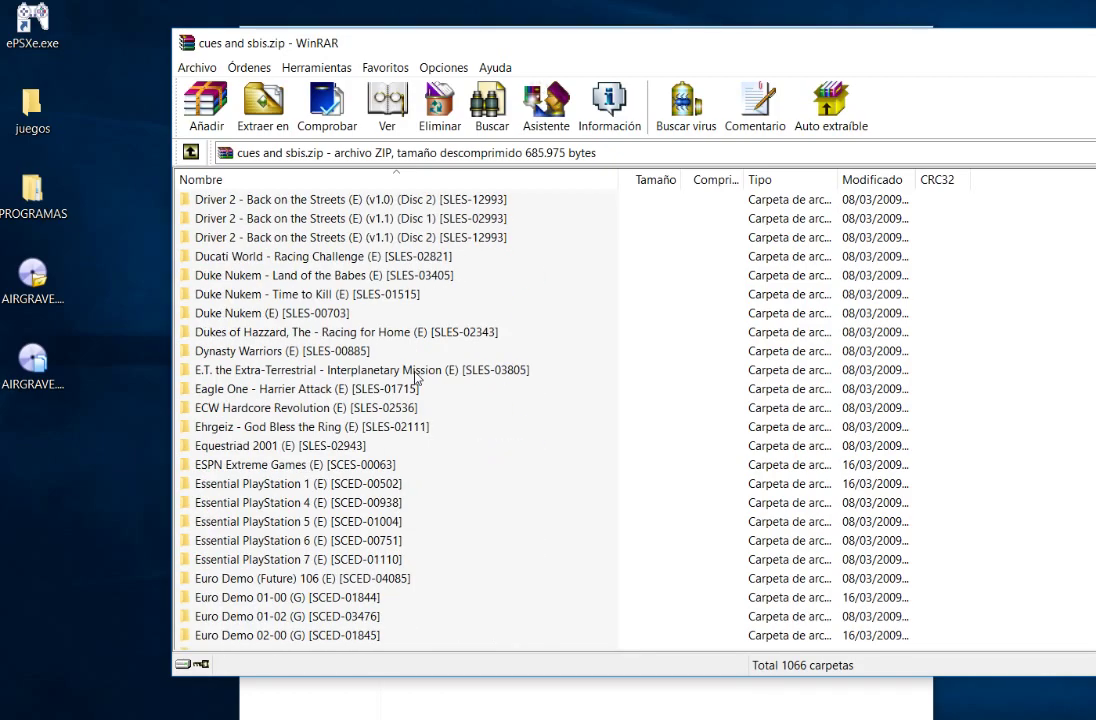
scroll(415, 378, "down", 20)
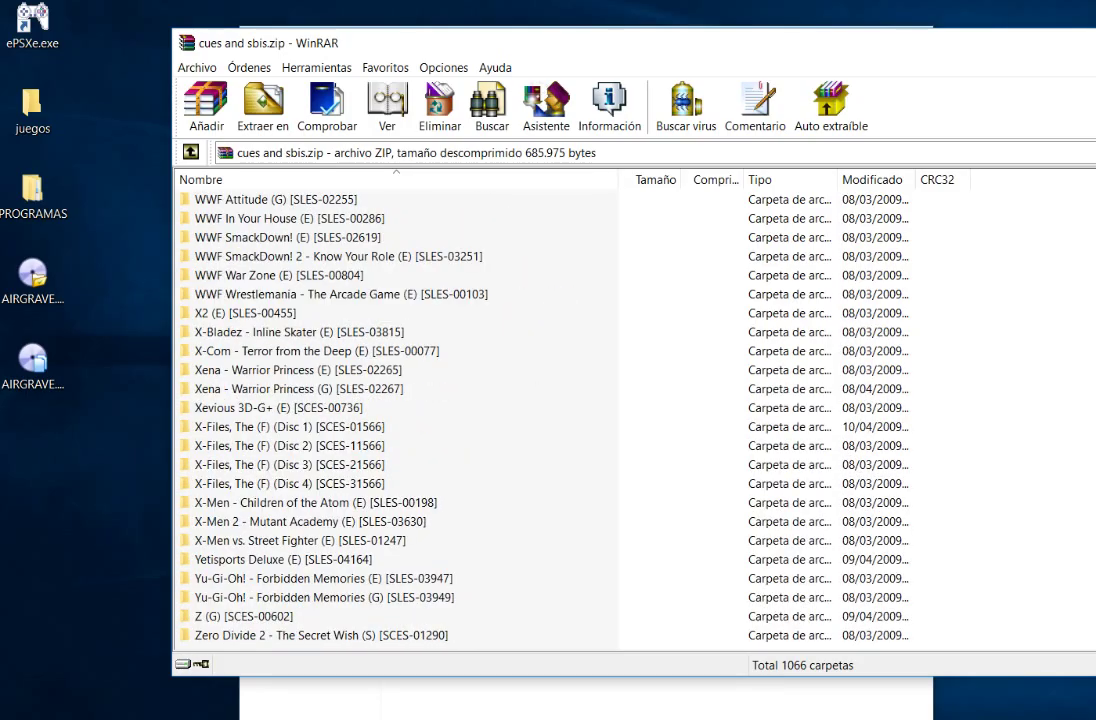
scroll(415, 378, "up", 20)
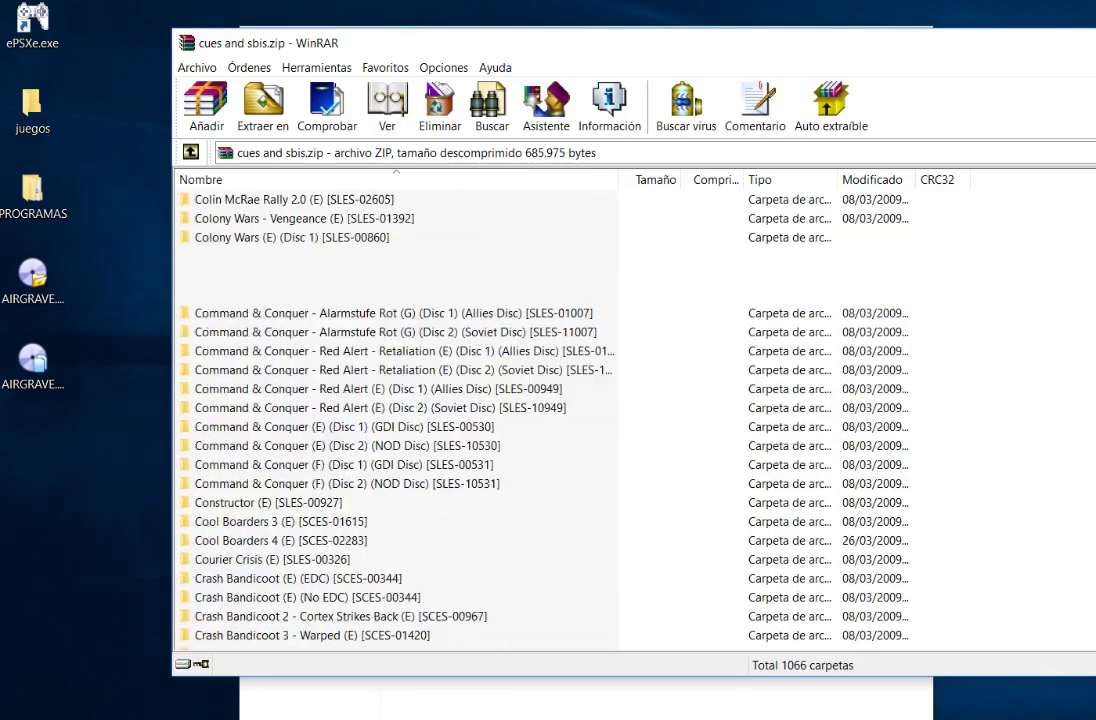
scroll(415, 378, "up", 20)
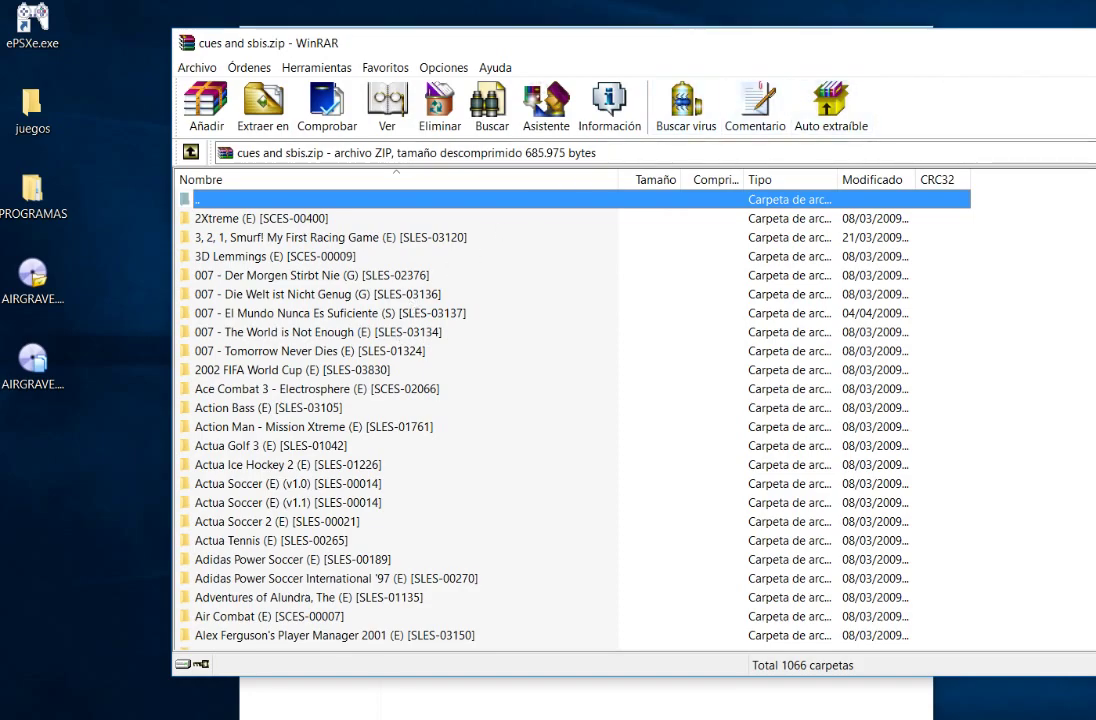
key("Escape")
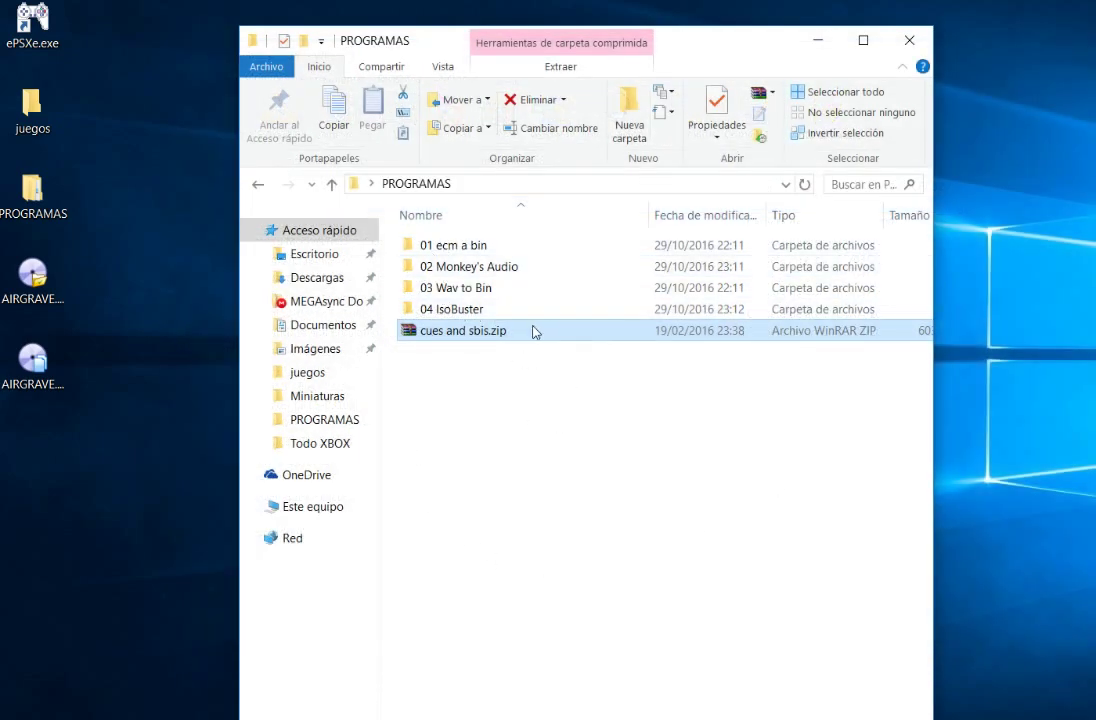